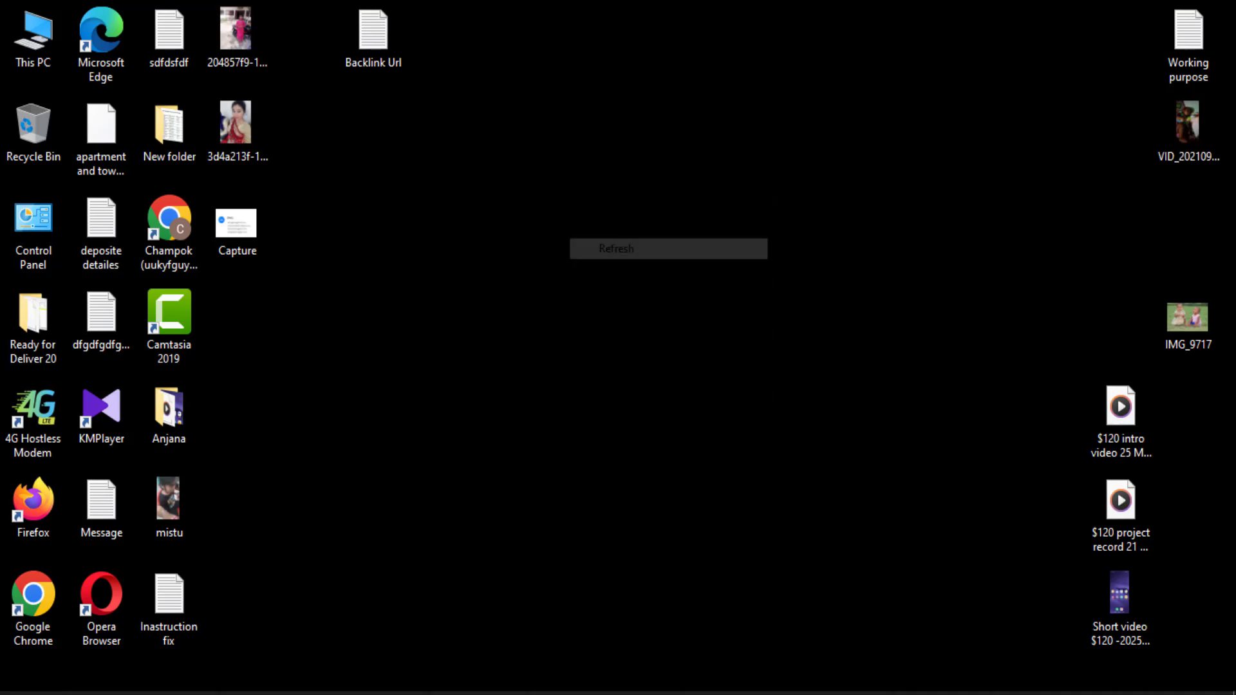
# Refresh the desktop twice from its right-click menu
pyautogui.rightClick(623, 50)
pyautogui.click(675, 137)
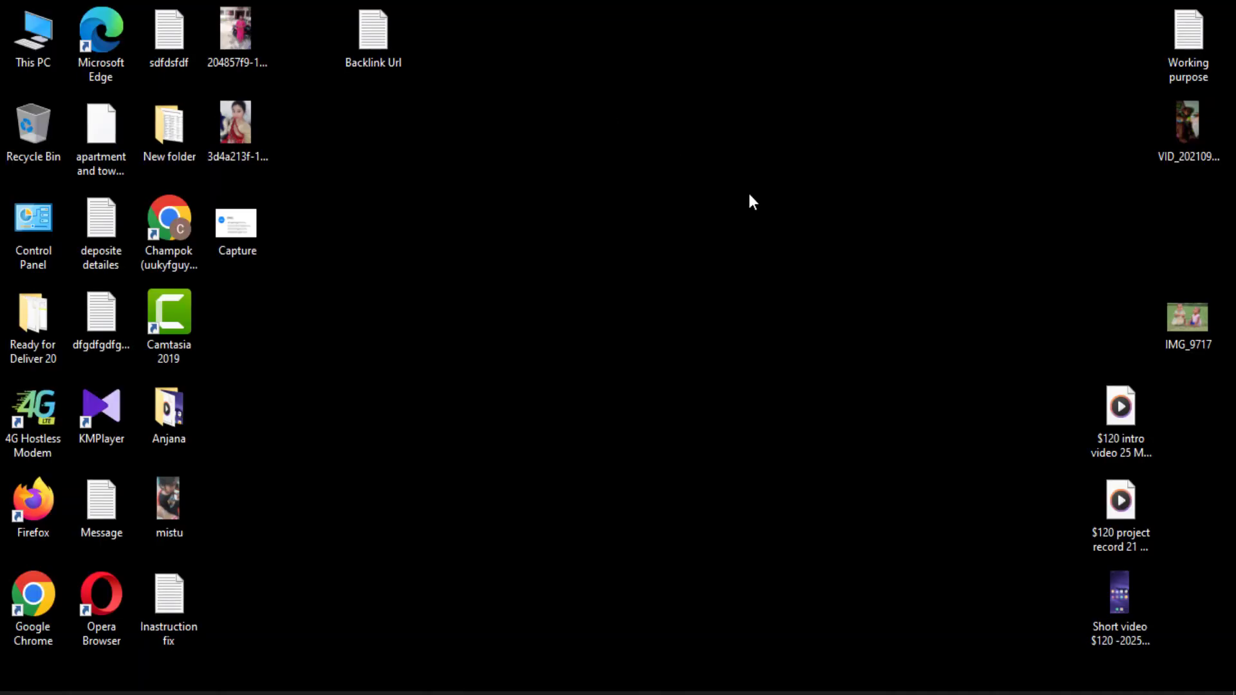
pyautogui.rightClick(748, 193)
pyautogui.click(752, 188)
# Scroll through the Fiverr order page to review the $150 data-entry and invoice order
pyautogui.click(376, 694)
pyautogui.scroll(-5, 923, 353)
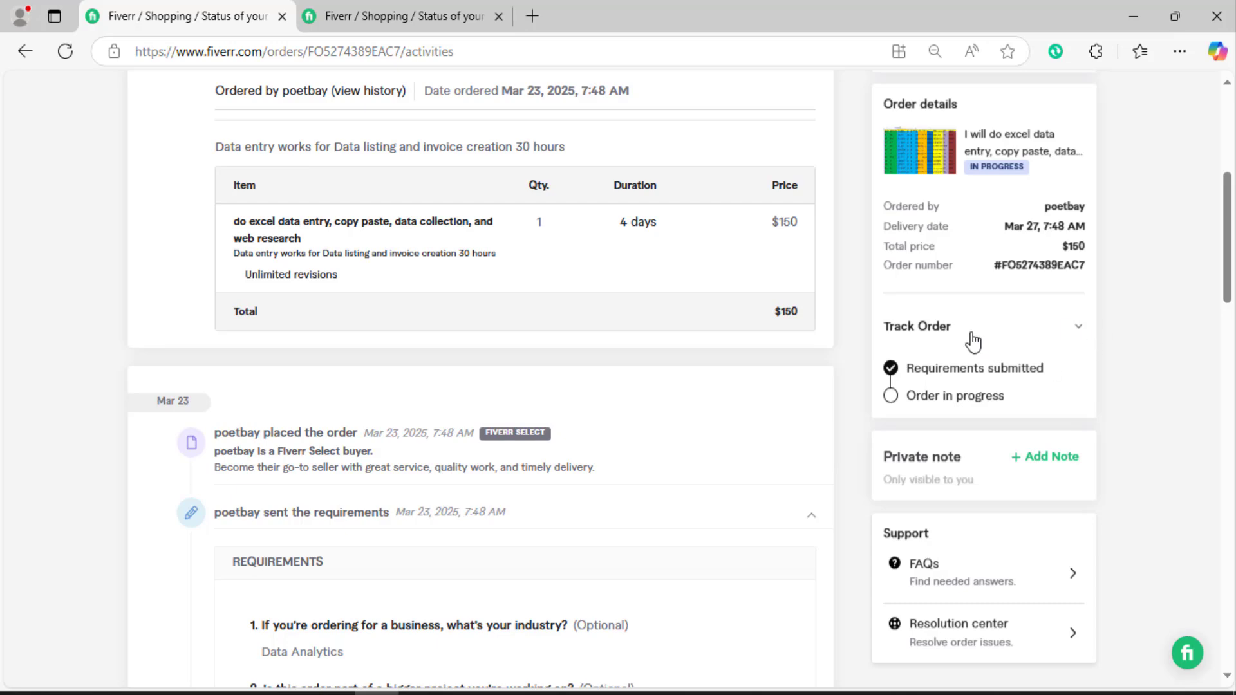
pyautogui.scroll(5, 966, 354)
pyautogui.scroll(-3, 941, 386)
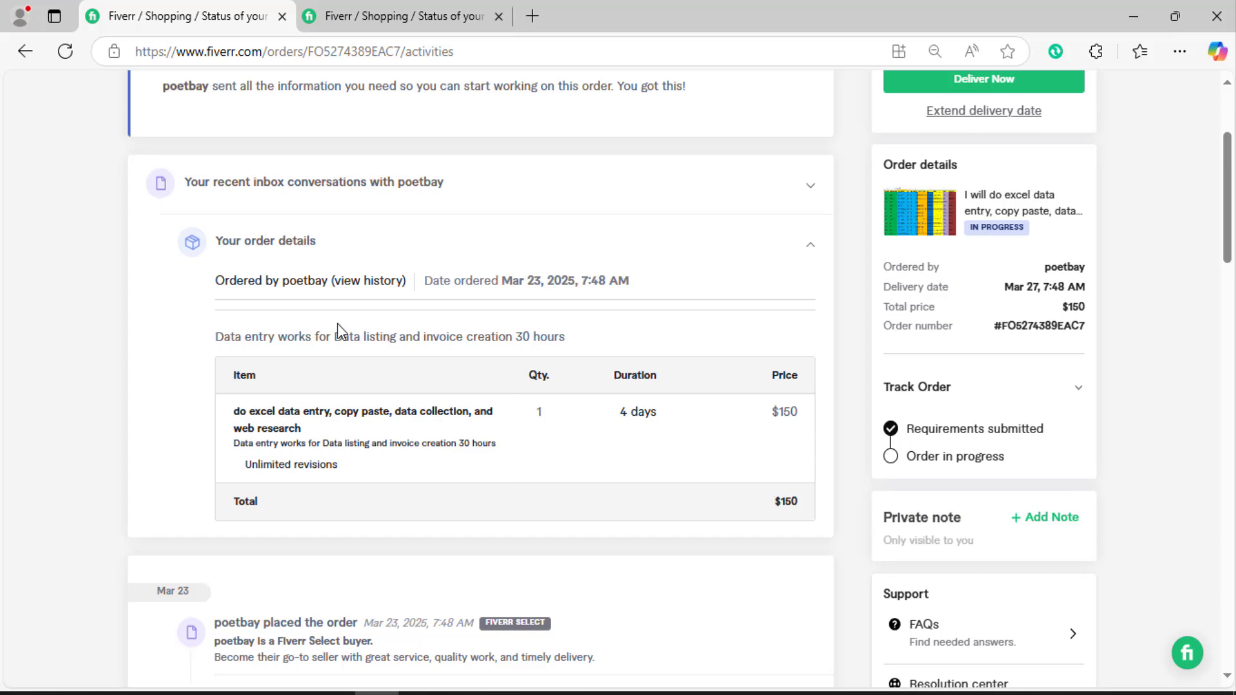
pyautogui.moveTo(238, 281); pyautogui.dragTo(588, 282)
pyautogui.click(486, 425)
pyautogui.scroll(-7, 496, 451)
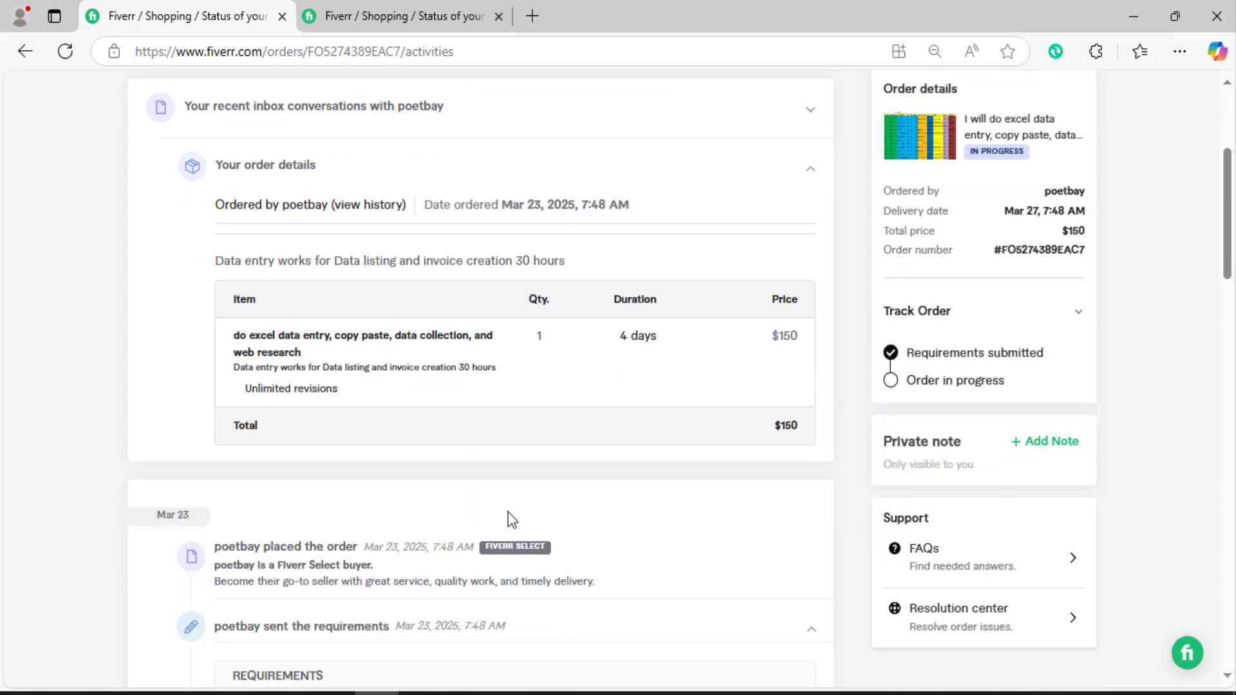
pyautogui.scroll(-12, 515, 455)
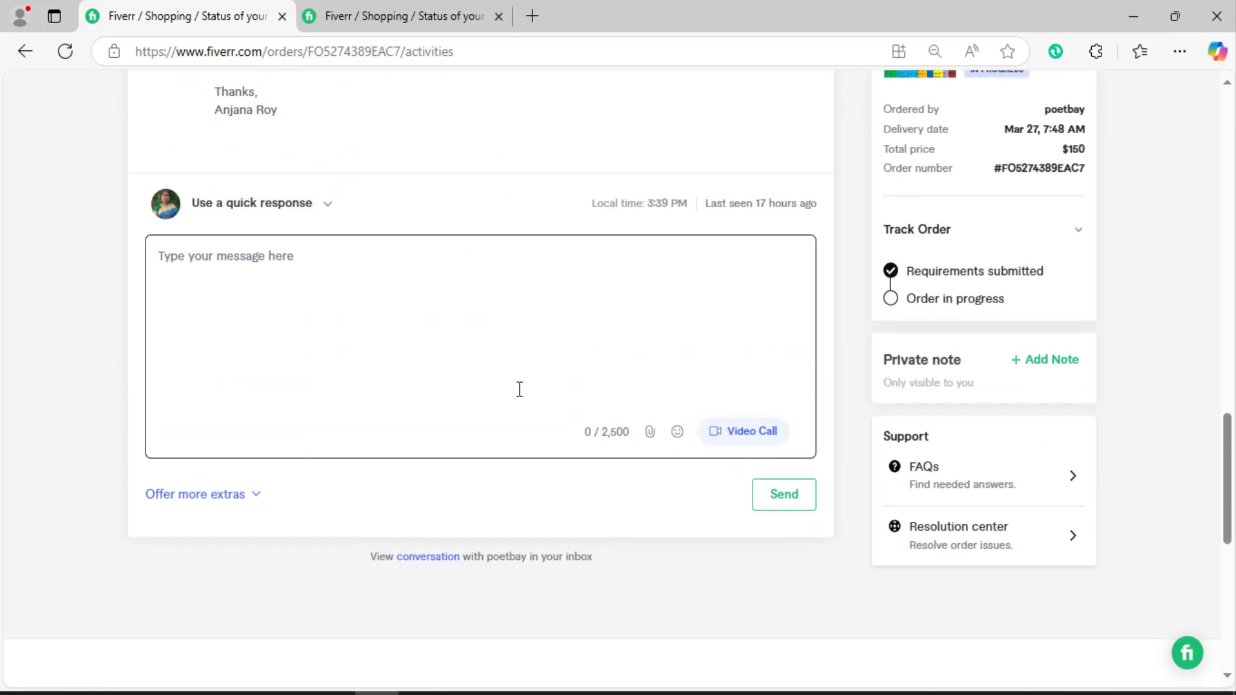
pyautogui.scroll(10, 543, 374)
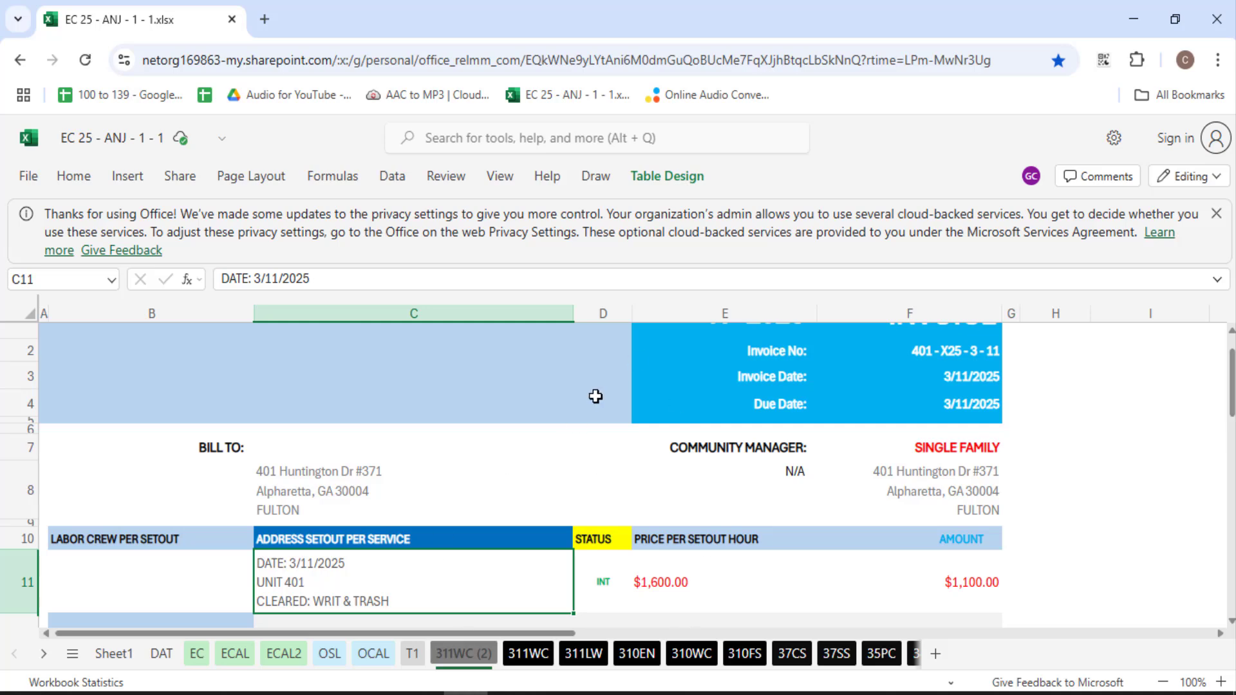
# Return to the EC spreadsheet, keep it in editing mode, and dismiss the Office privacy notice
pyautogui.click(510, 694)
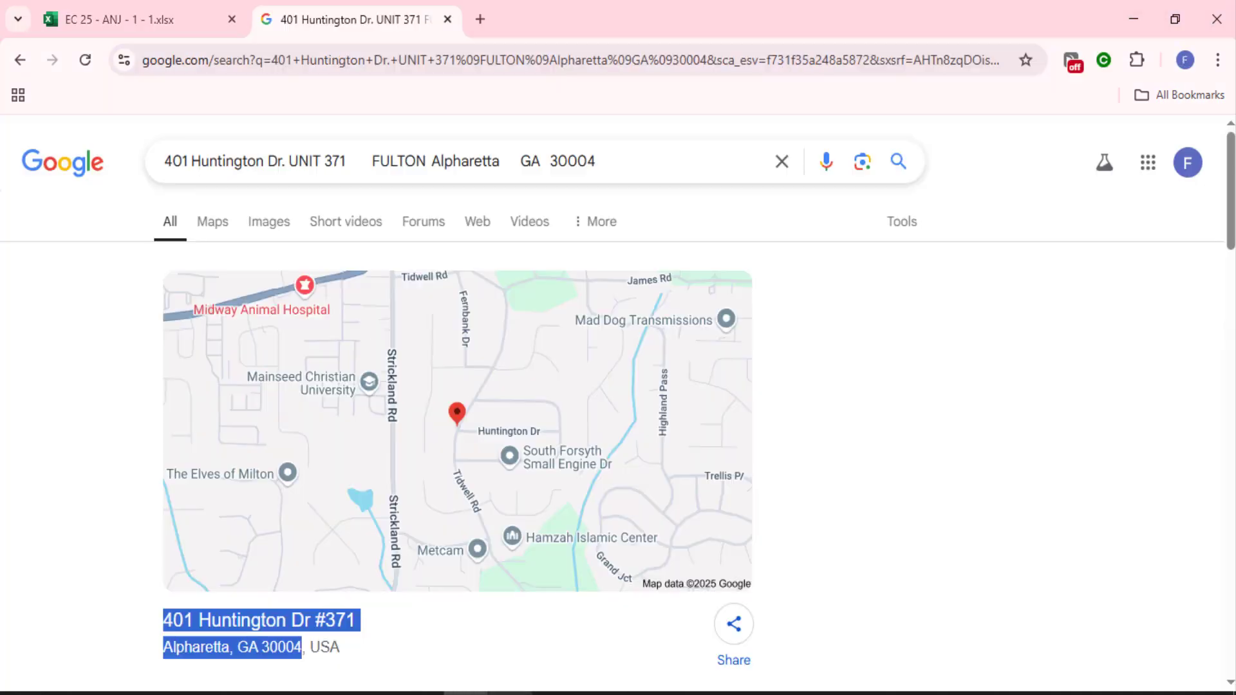
pyautogui.click(154, 15)
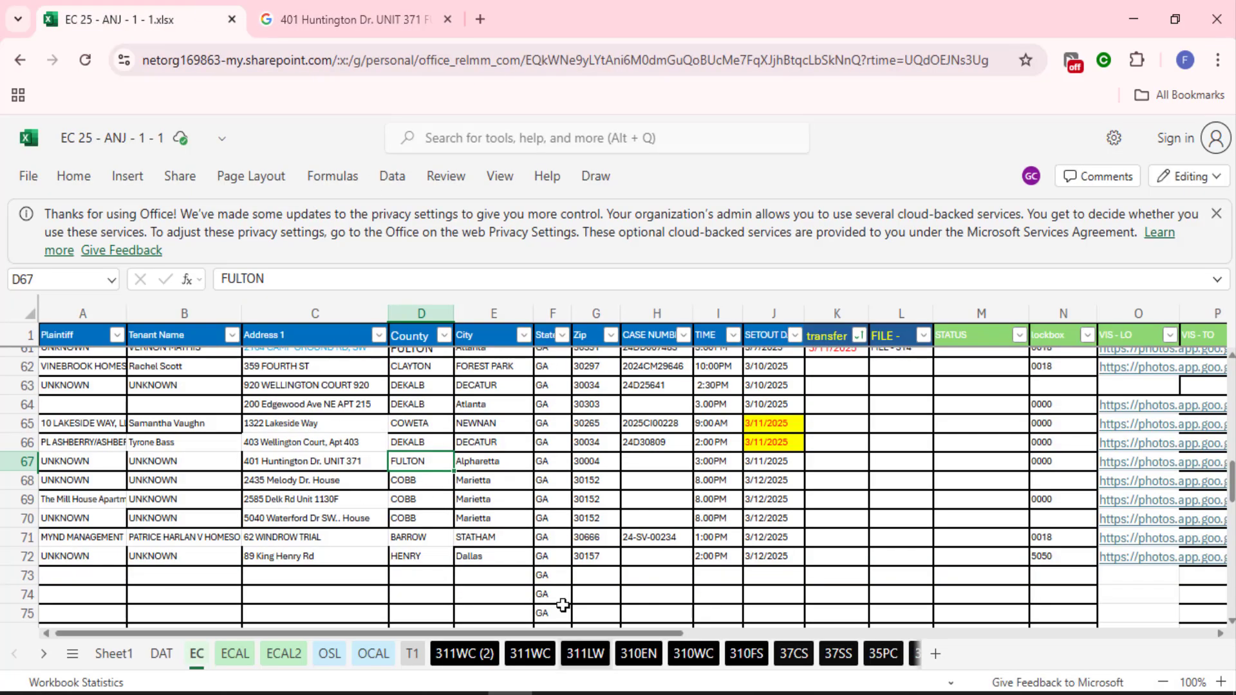
pyautogui.click(582, 576)
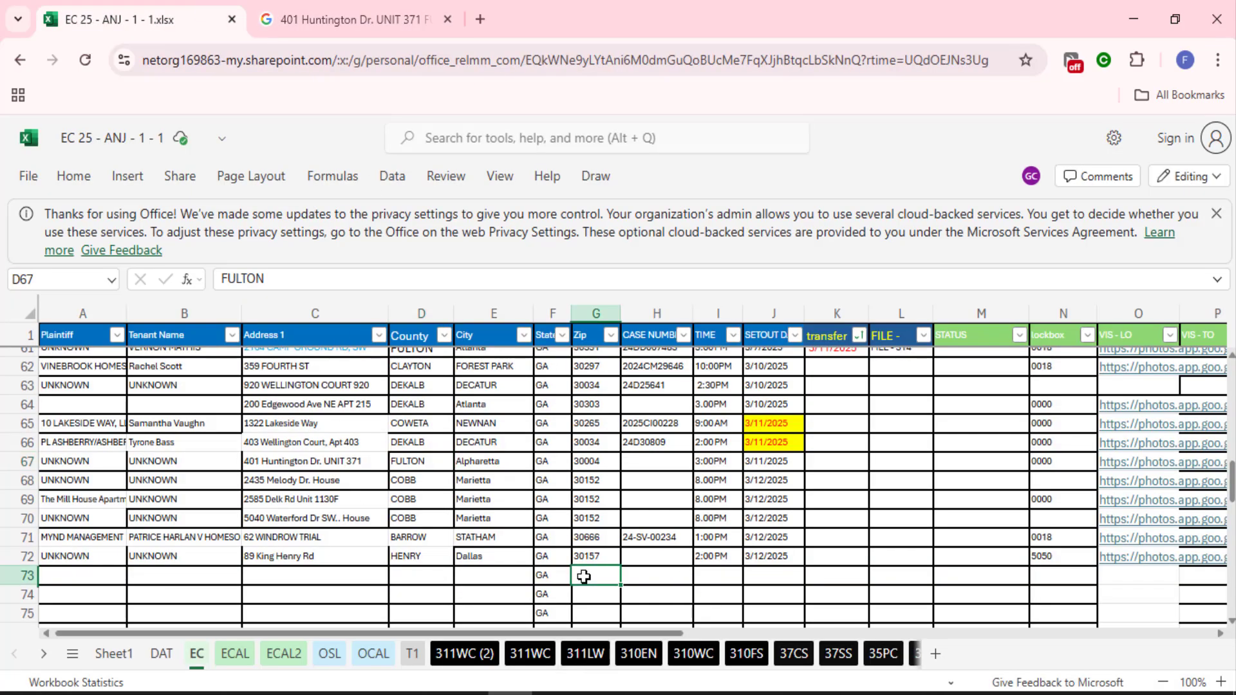
pyautogui.click(317, 538)
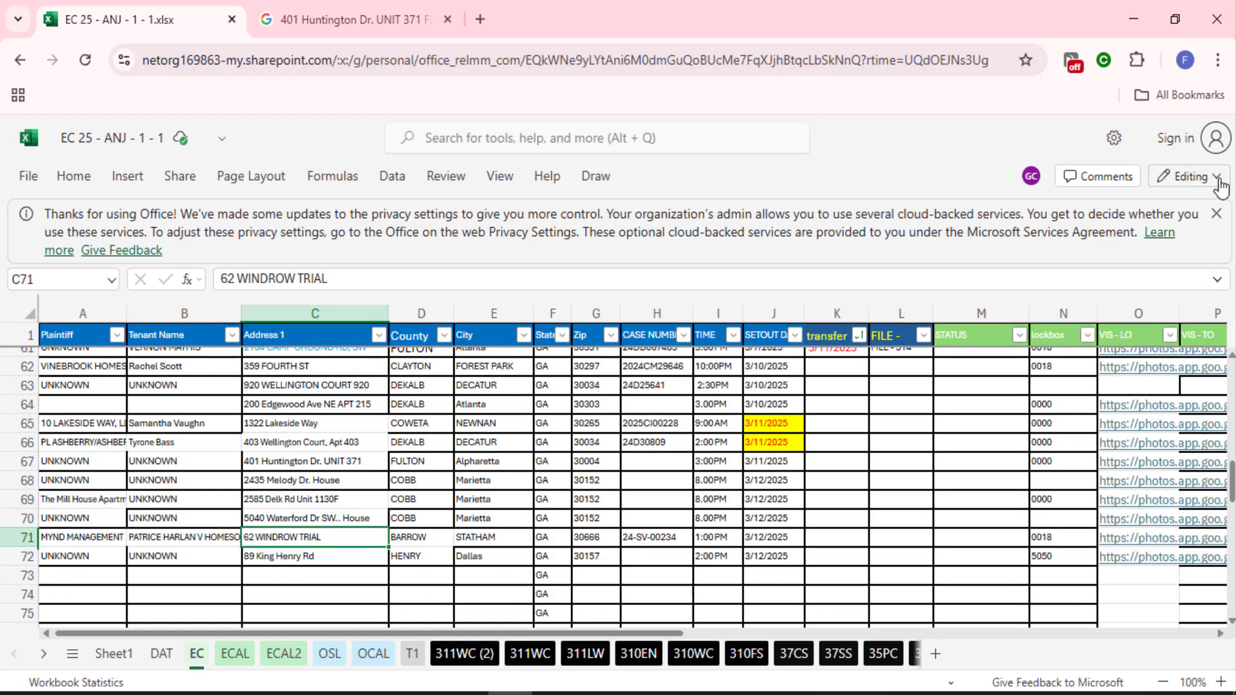
pyautogui.click(1219, 182)
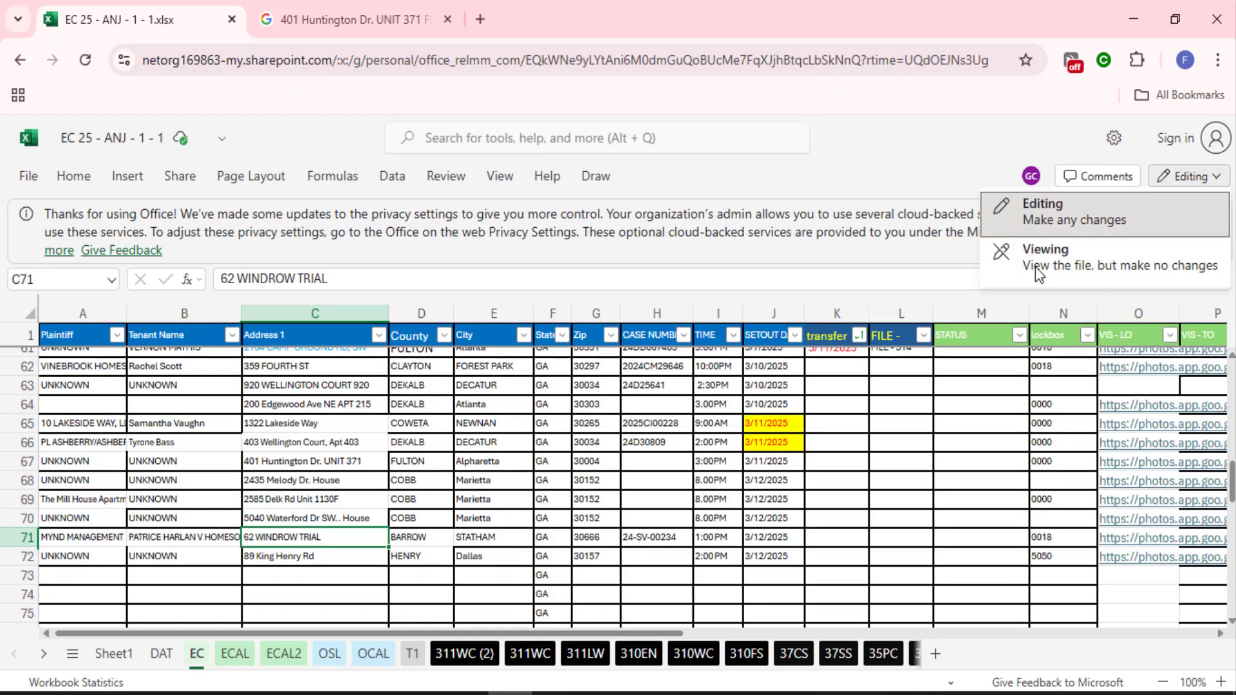
pyautogui.click(955, 167)
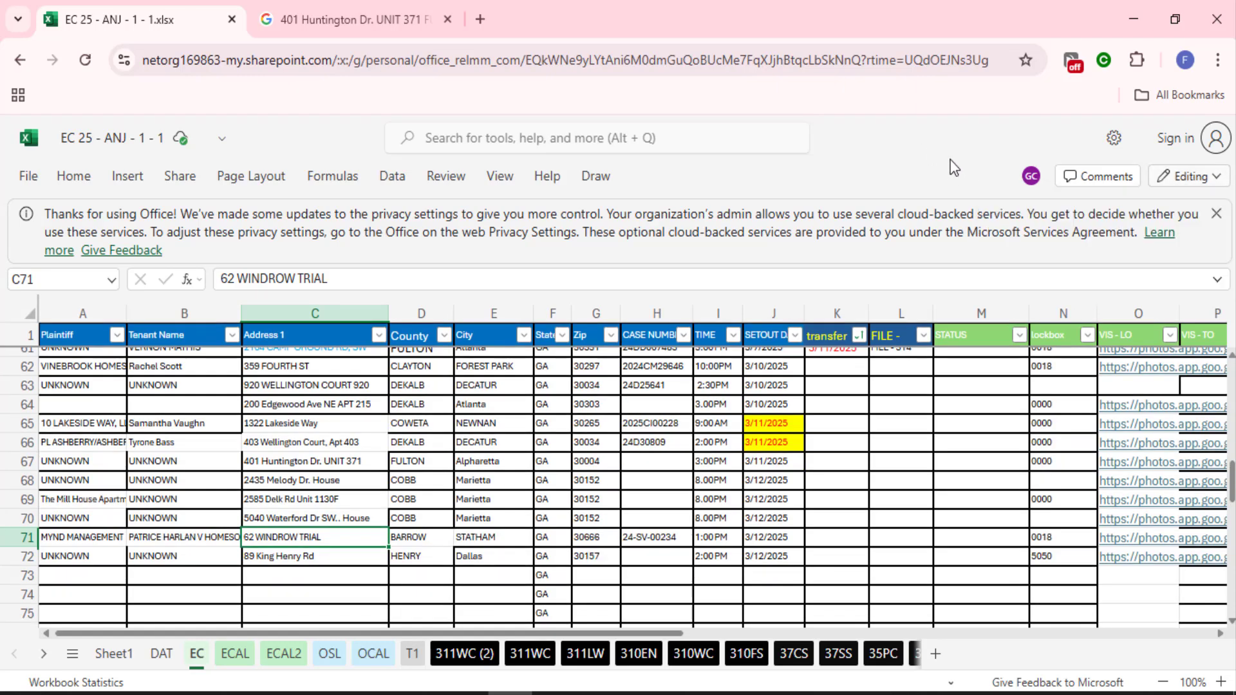
pyautogui.click(1217, 213)
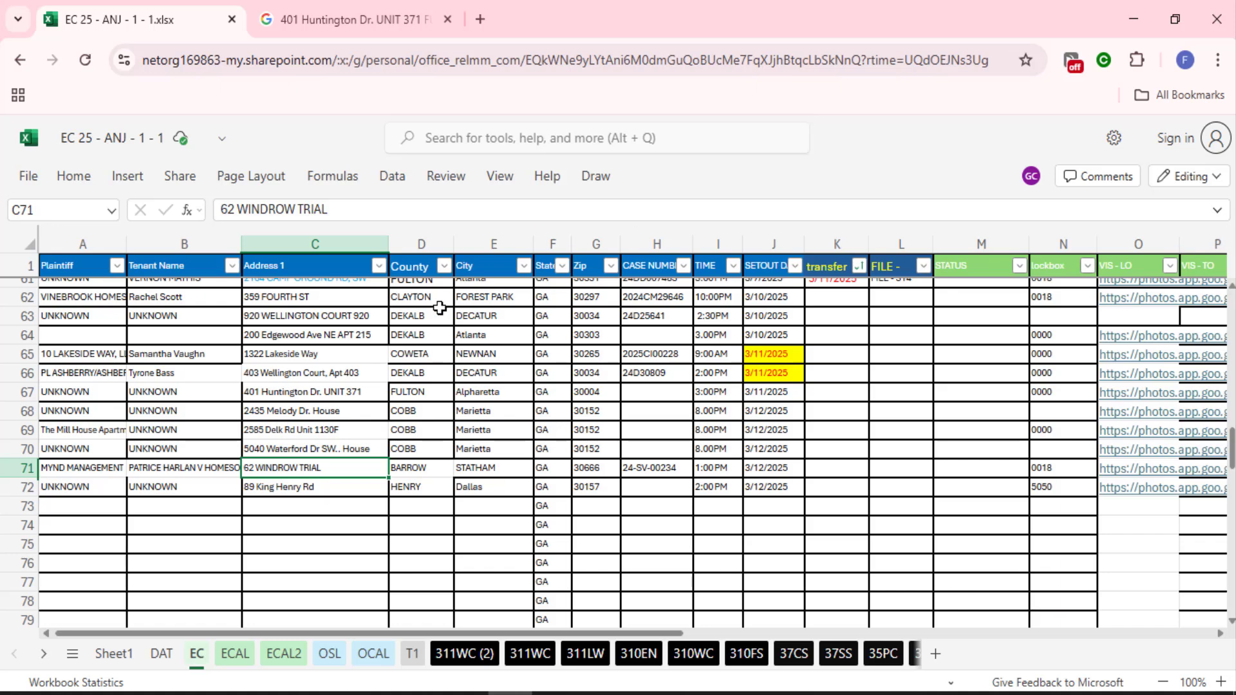
# Select the empty cells below the data around row 73 (A73:I73, C74, C76)
pyautogui.click(303, 520)
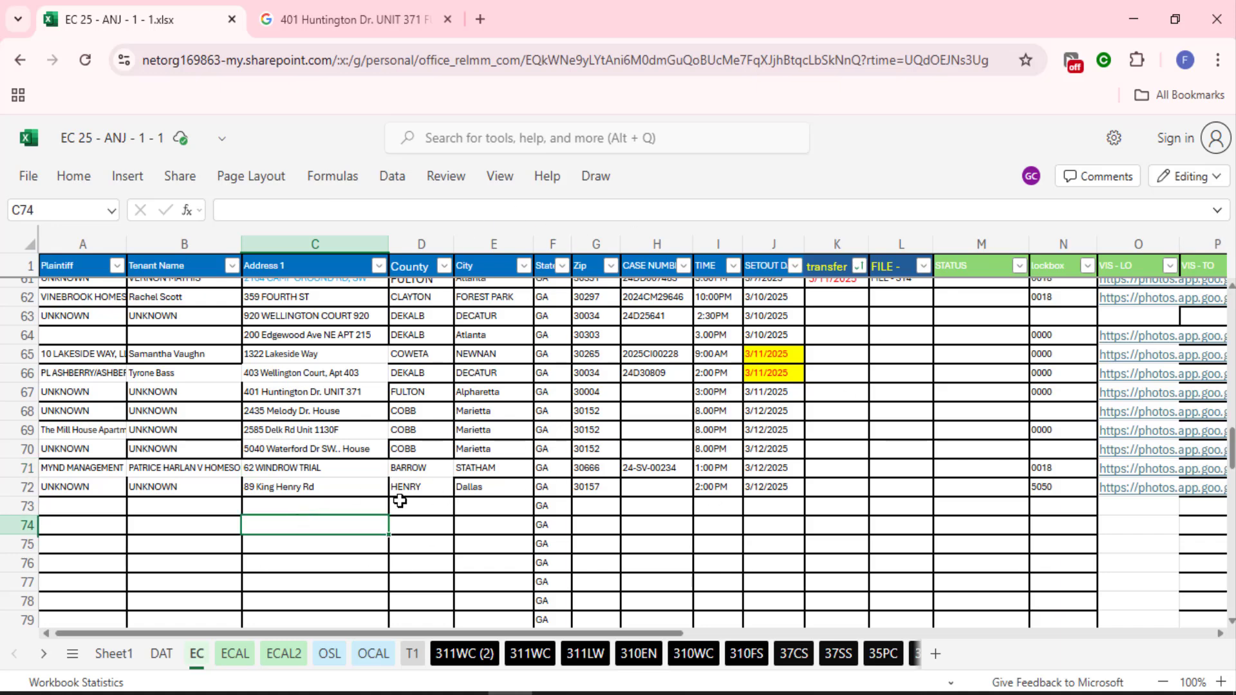
pyautogui.moveTo(401, 504); pyautogui.dragTo(612, 506)
pyautogui.click(657, 507)
pyautogui.moveTo(84, 506); pyautogui.dragTo(352, 503)
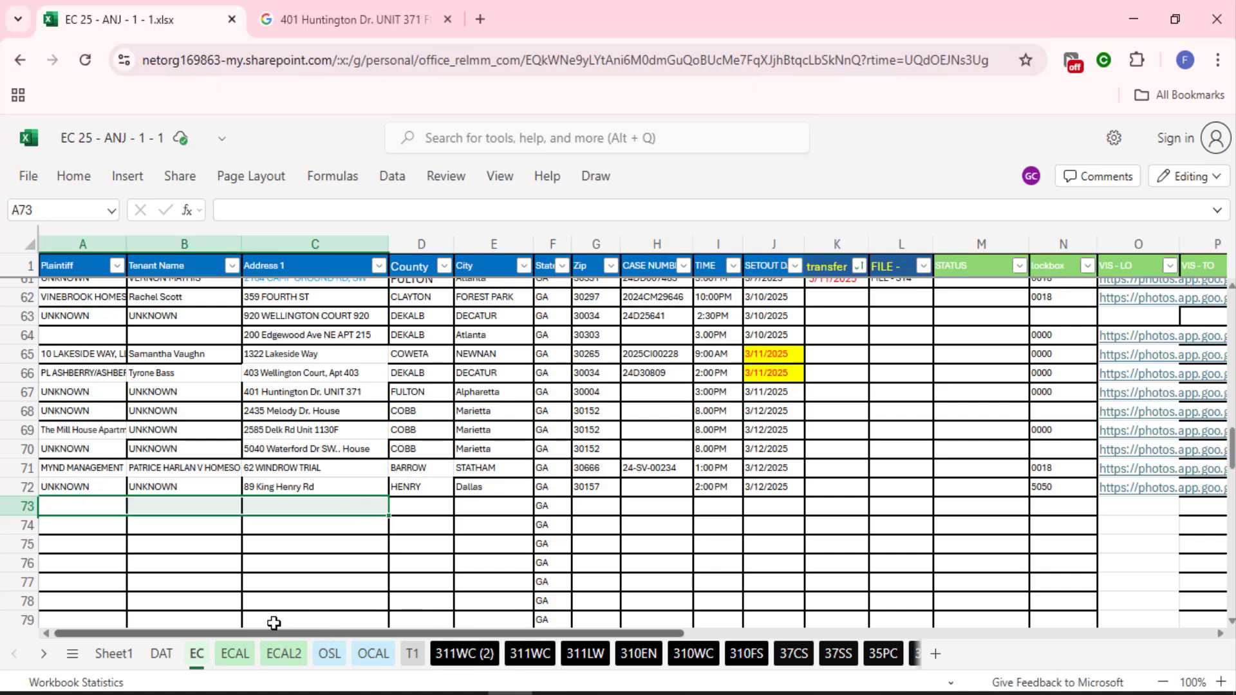
pyautogui.click(359, 560)
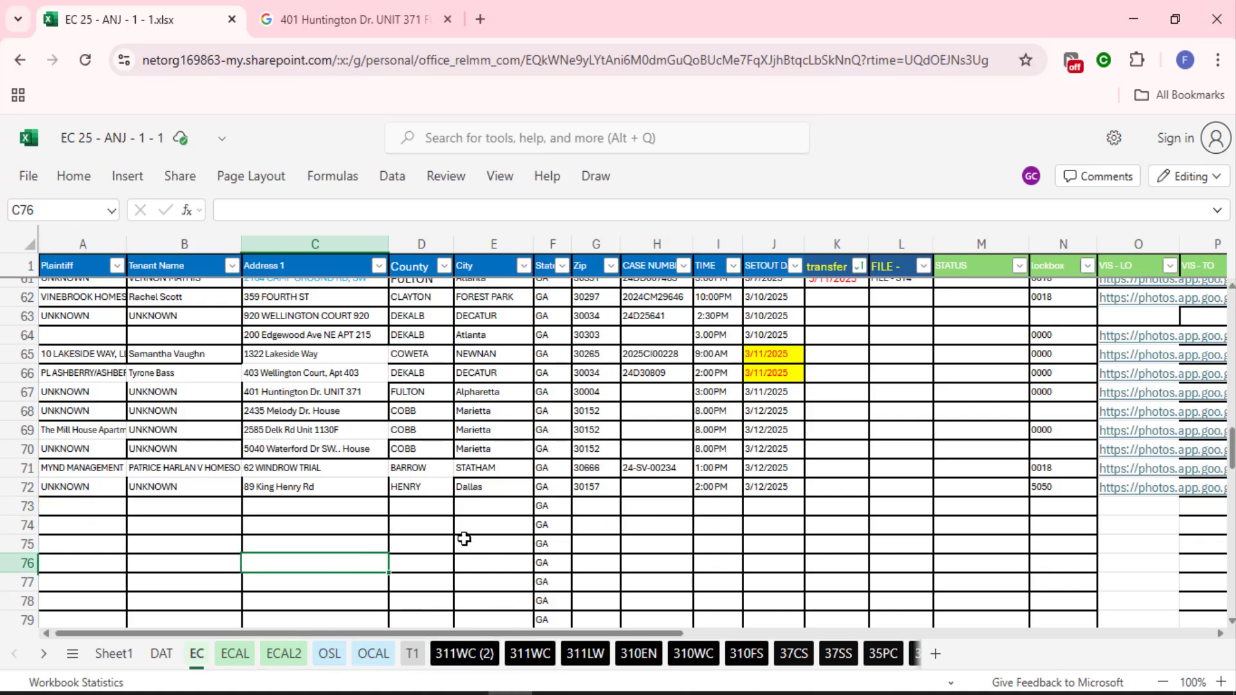
pyautogui.click(726, 501)
pyautogui.scroll(4, 866, 499)
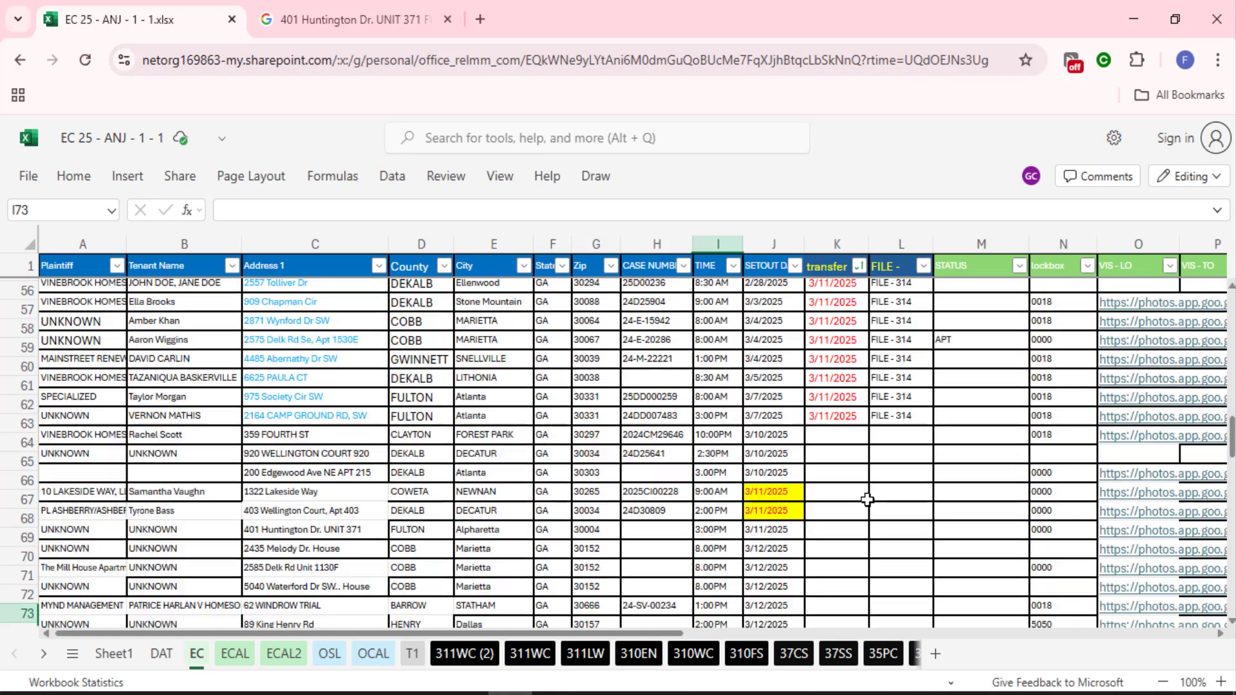
pyautogui.scroll(-4, 850, 506)
pyautogui.scroll(1, 644, 455)
pyautogui.scroll(3, 644, 454)
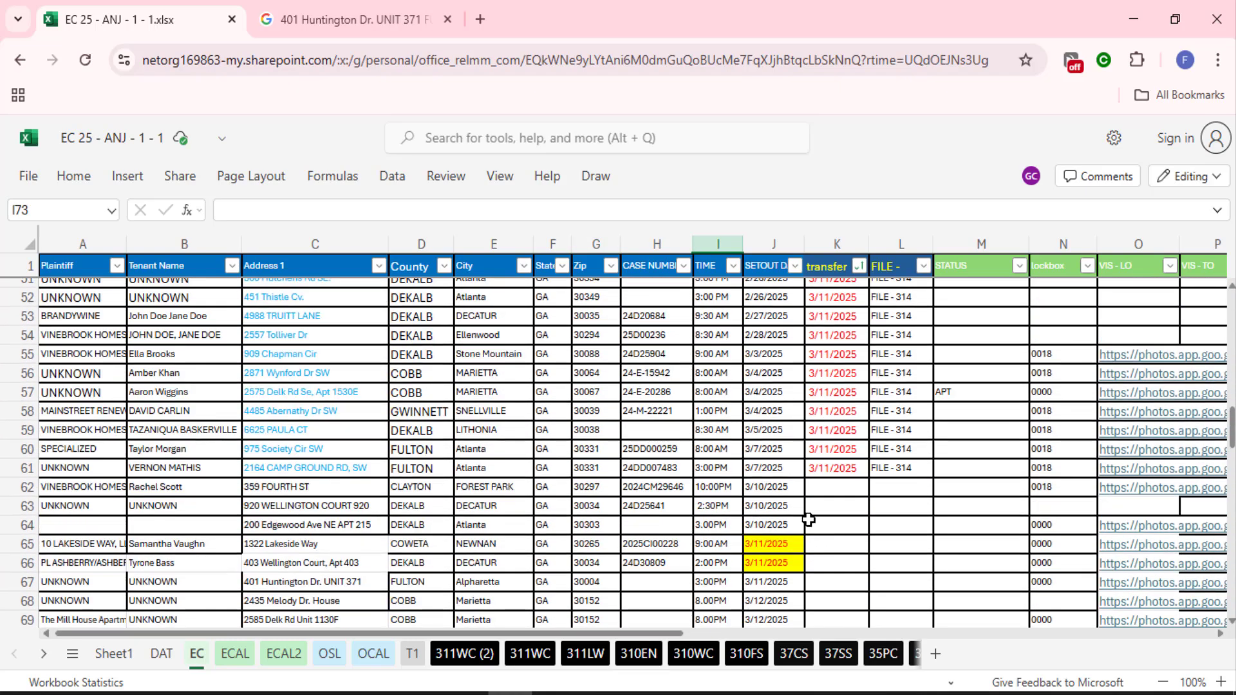
pyautogui.click(810, 509)
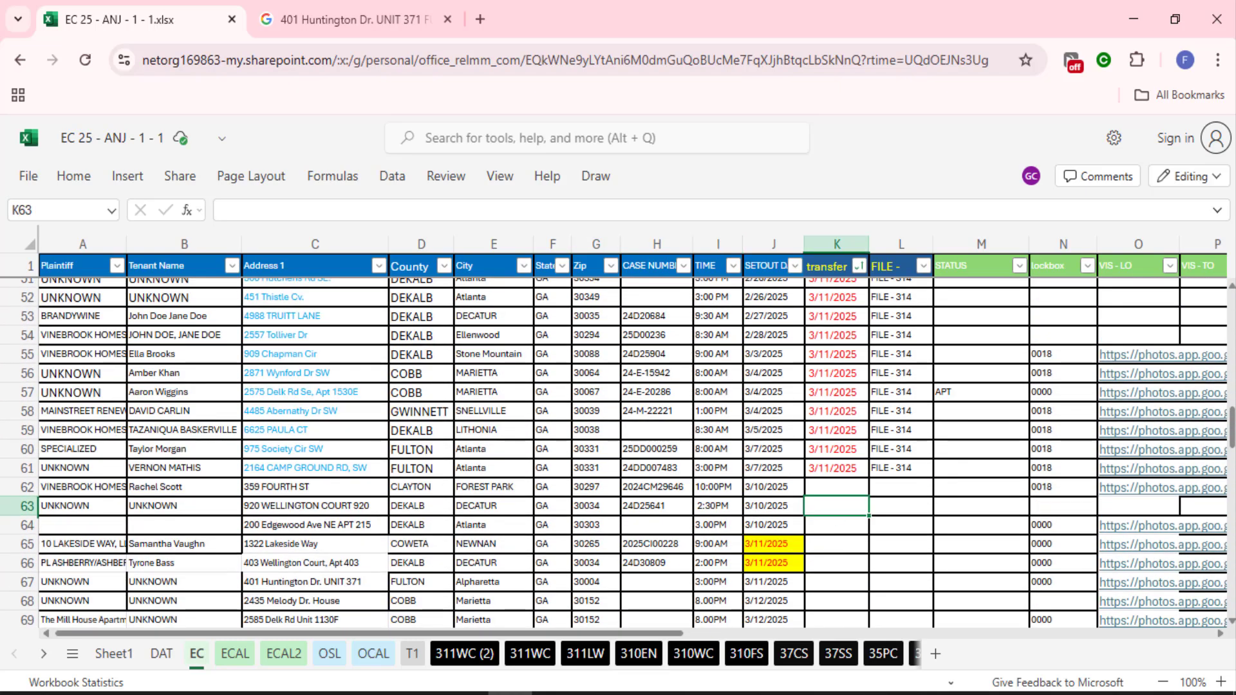
pyautogui.click(480, 657)
pyautogui.click(193, 654)
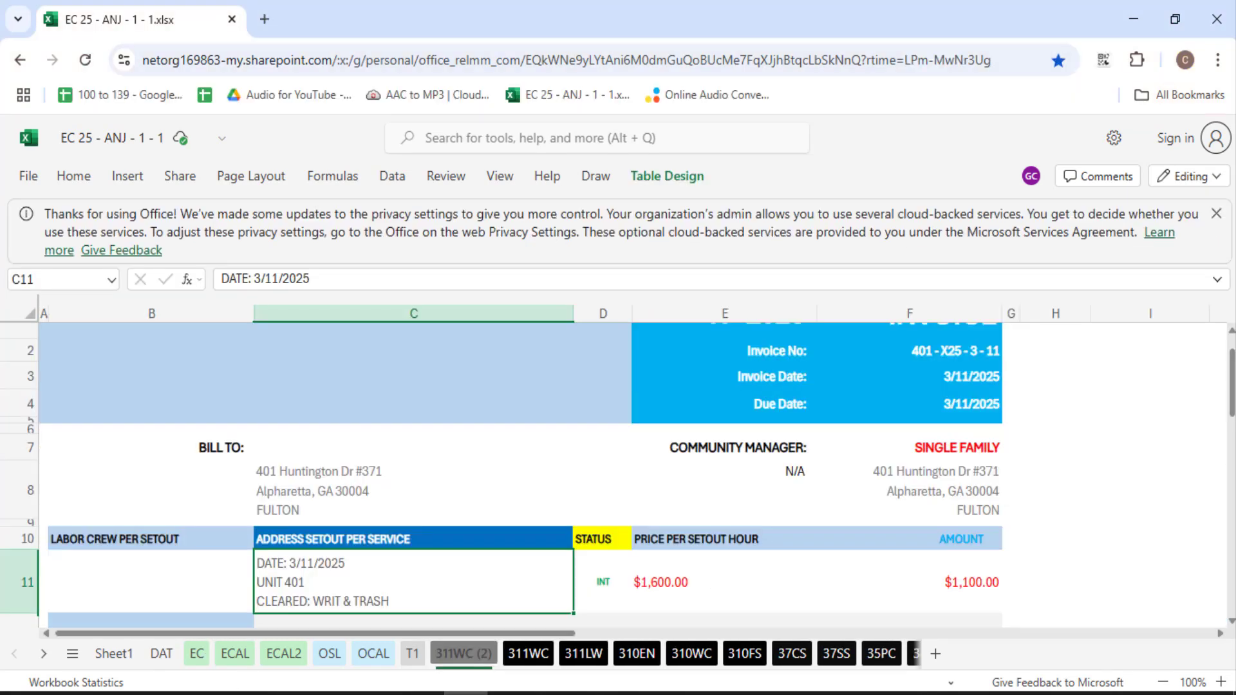
pyautogui.scroll(-5, 494, 441)
pyautogui.scroll(-3, 494, 441)
pyautogui.scroll(5, 566, 489)
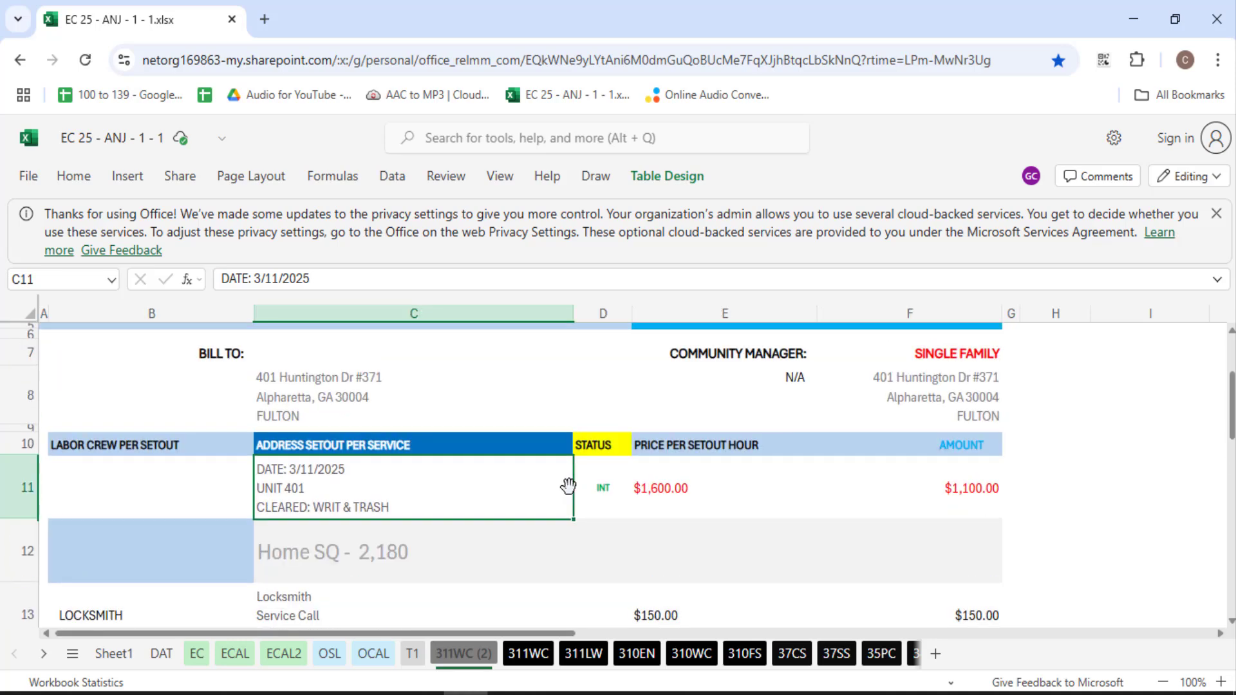
pyautogui.scroll(2, 565, 485)
pyautogui.scroll(-7, 566, 494)
pyautogui.scroll(5, 555, 535)
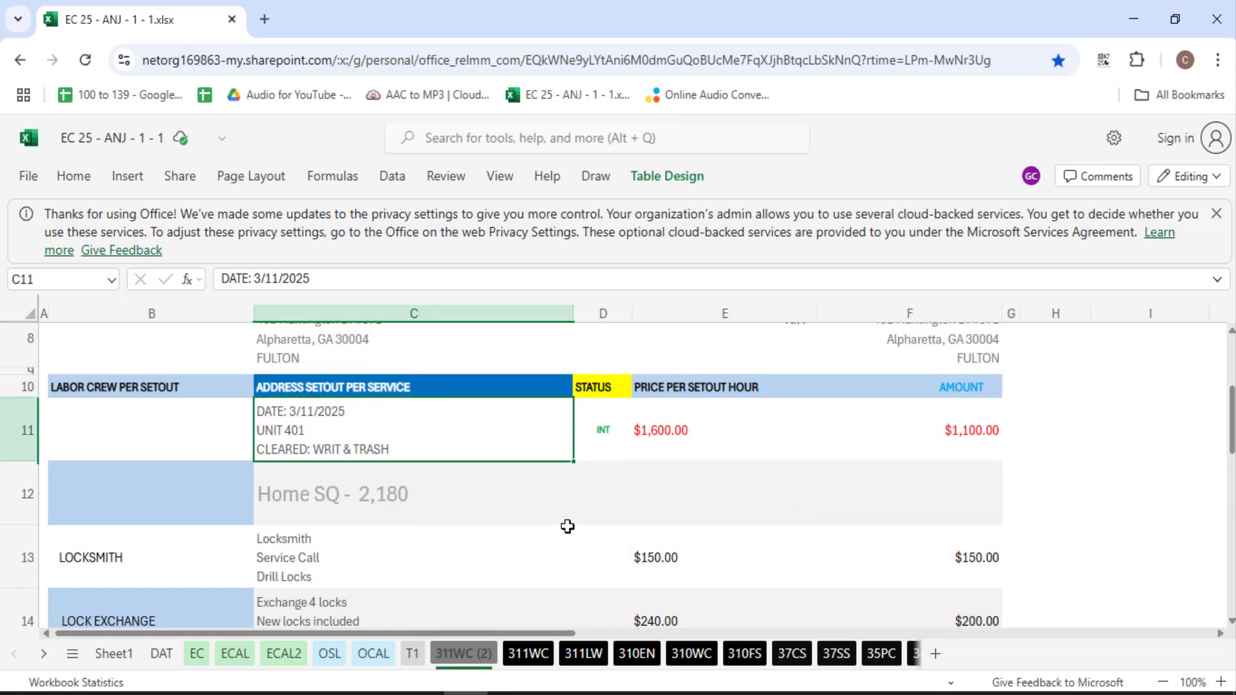
pyautogui.scroll(4, 790, 437)
pyautogui.scroll(1, 778, 497)
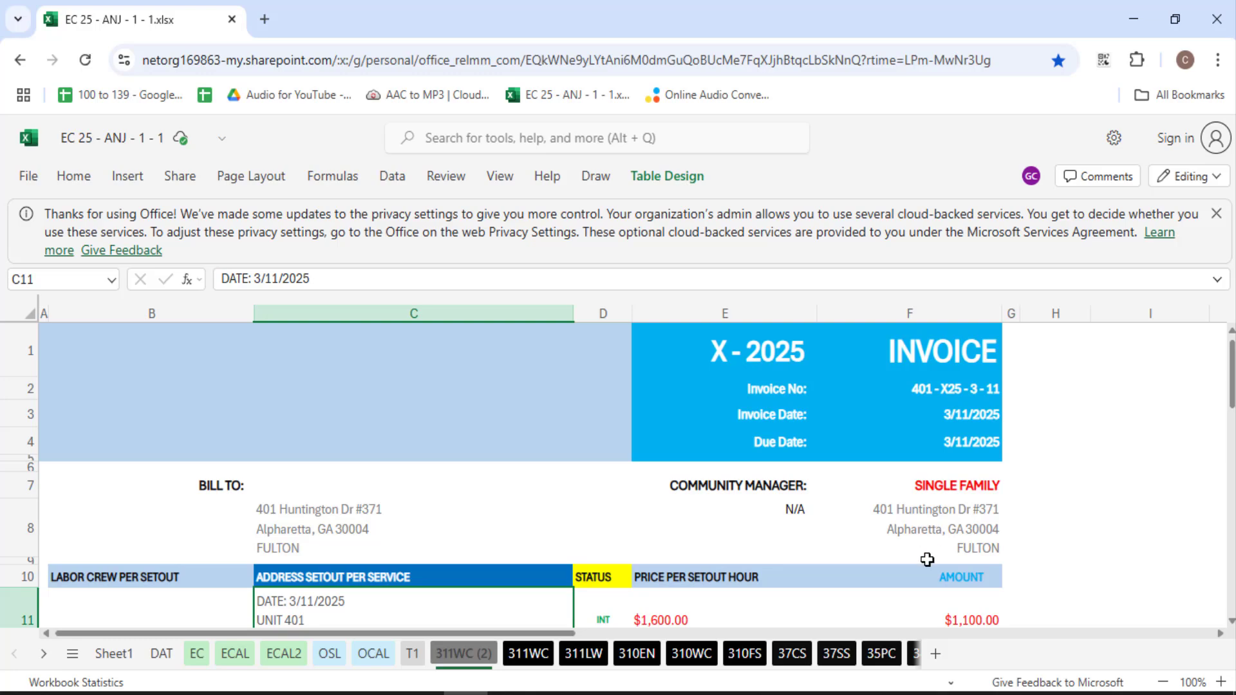
pyautogui.scroll(-3, 494, 455)
pyautogui.scroll(2, 512, 470)
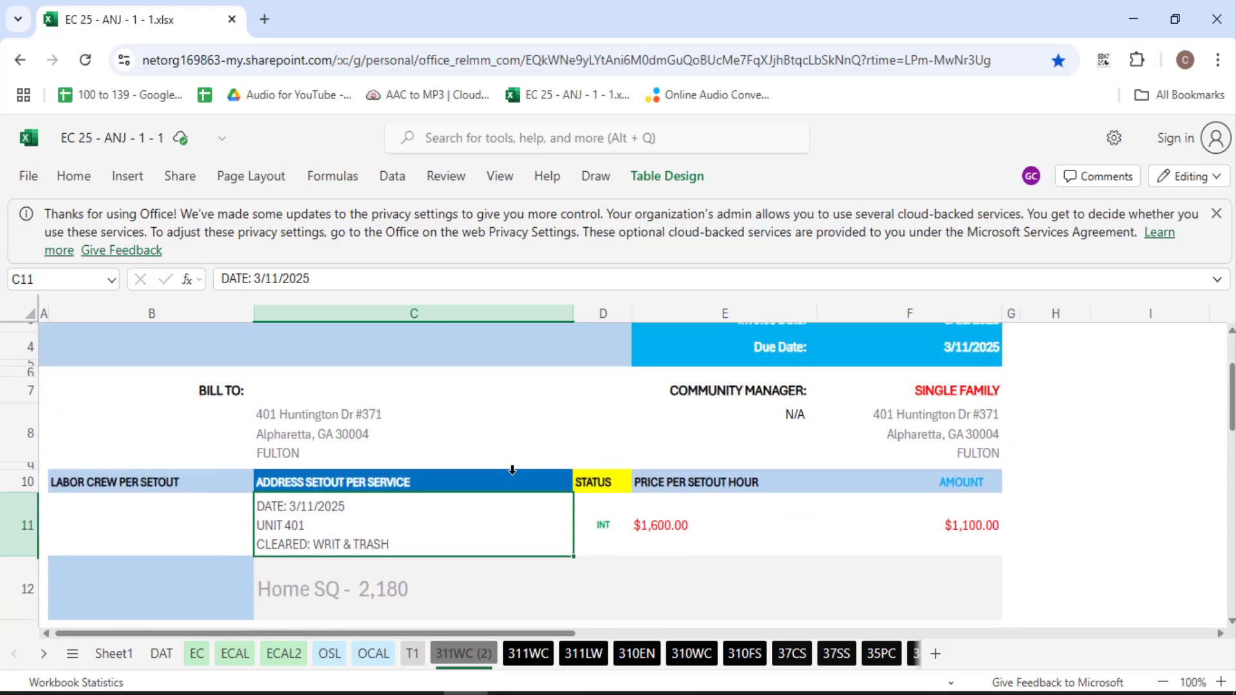
pyautogui.click(327, 419)
pyautogui.hotkey('alt', 'Tab')
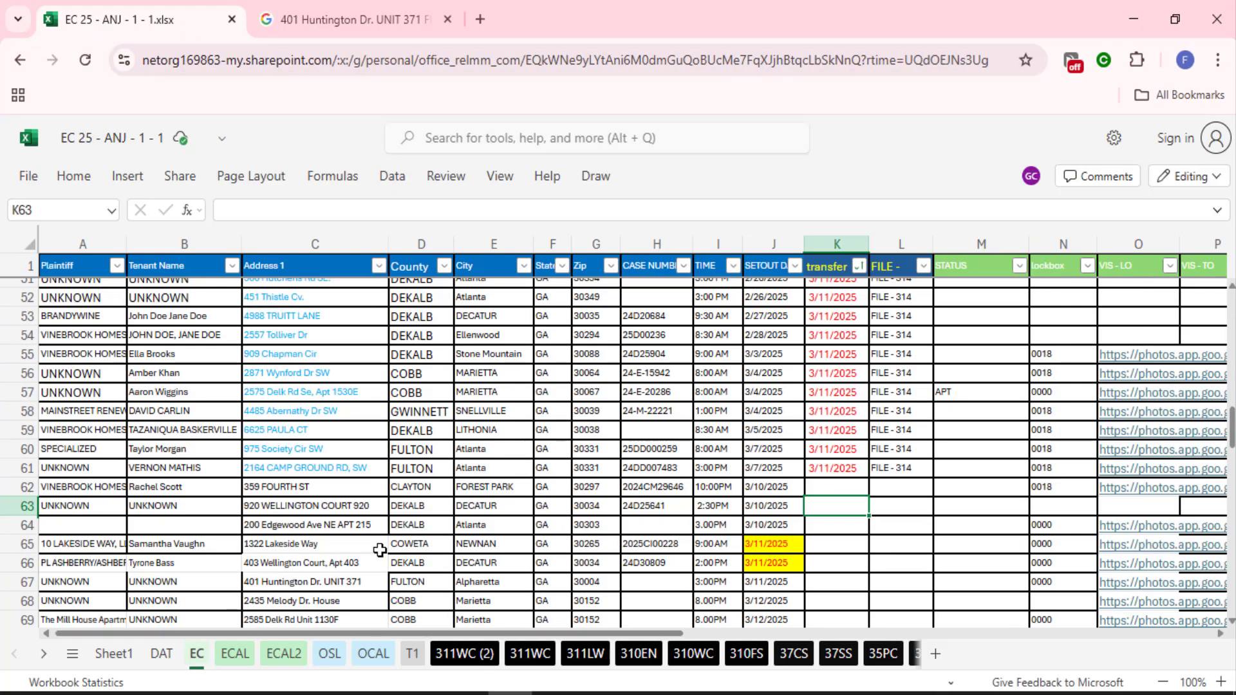
pyautogui.scroll(-2, 380, 550)
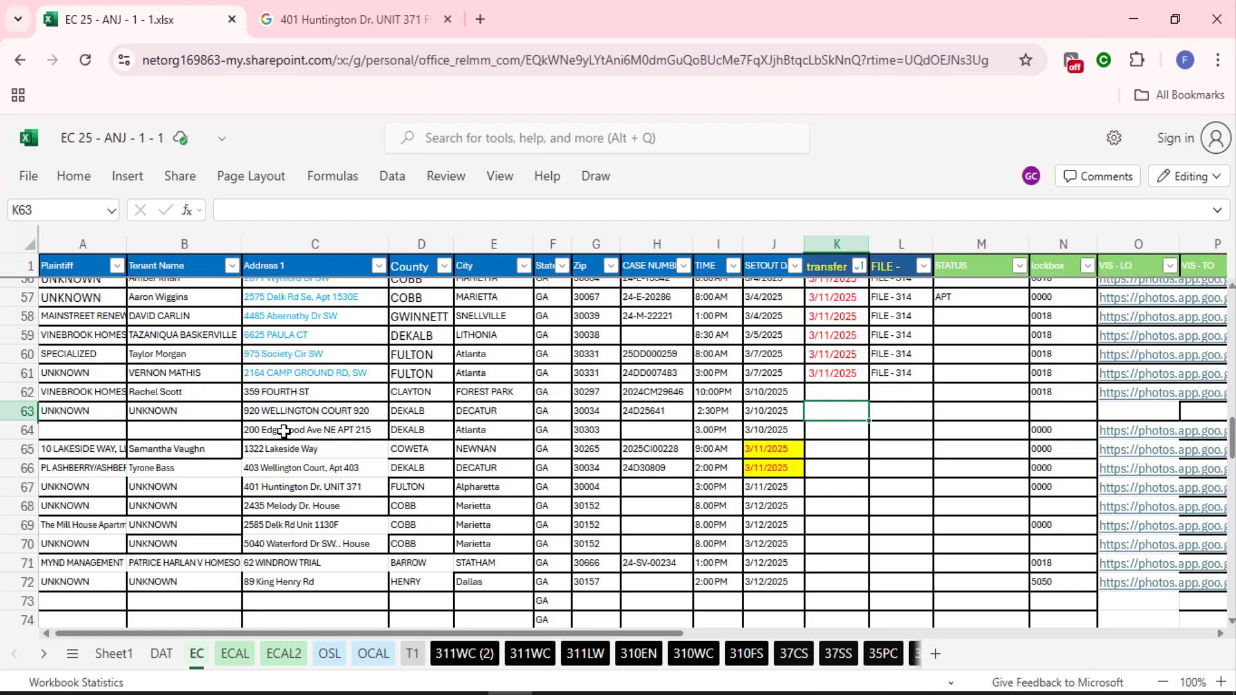
pyautogui.click(298, 469)
pyautogui.hotkey('alt', 'Tab')
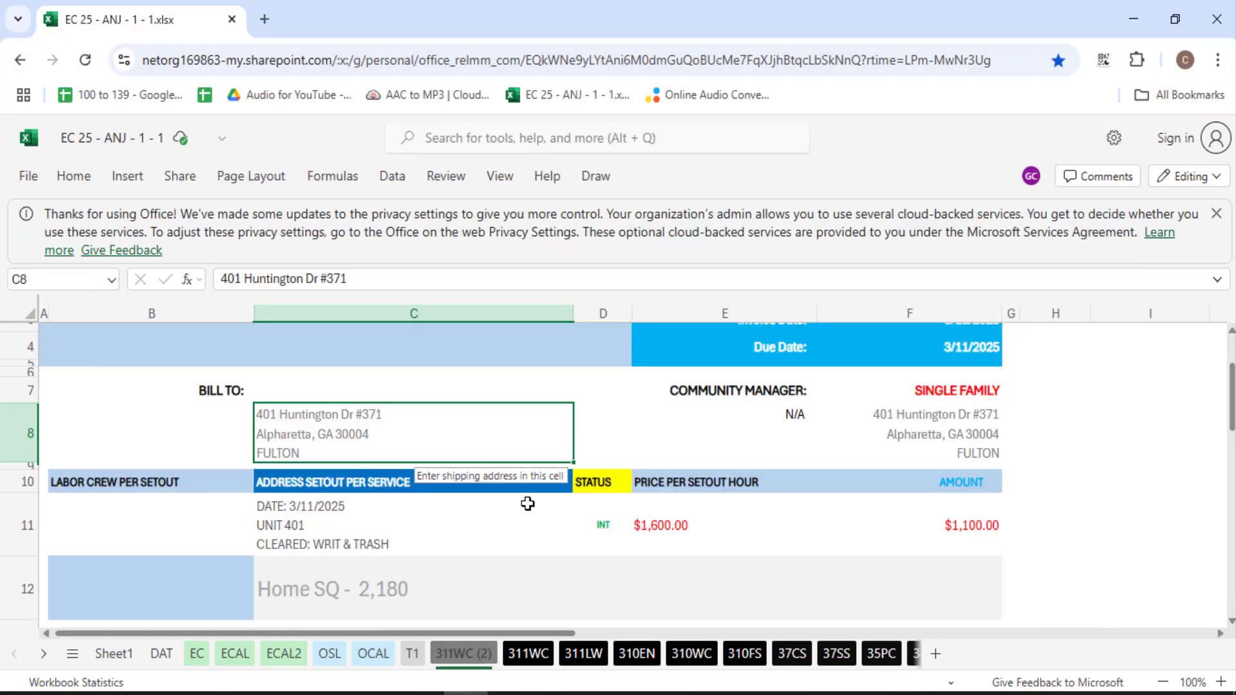
pyautogui.hotkey('alt', 'Tab')
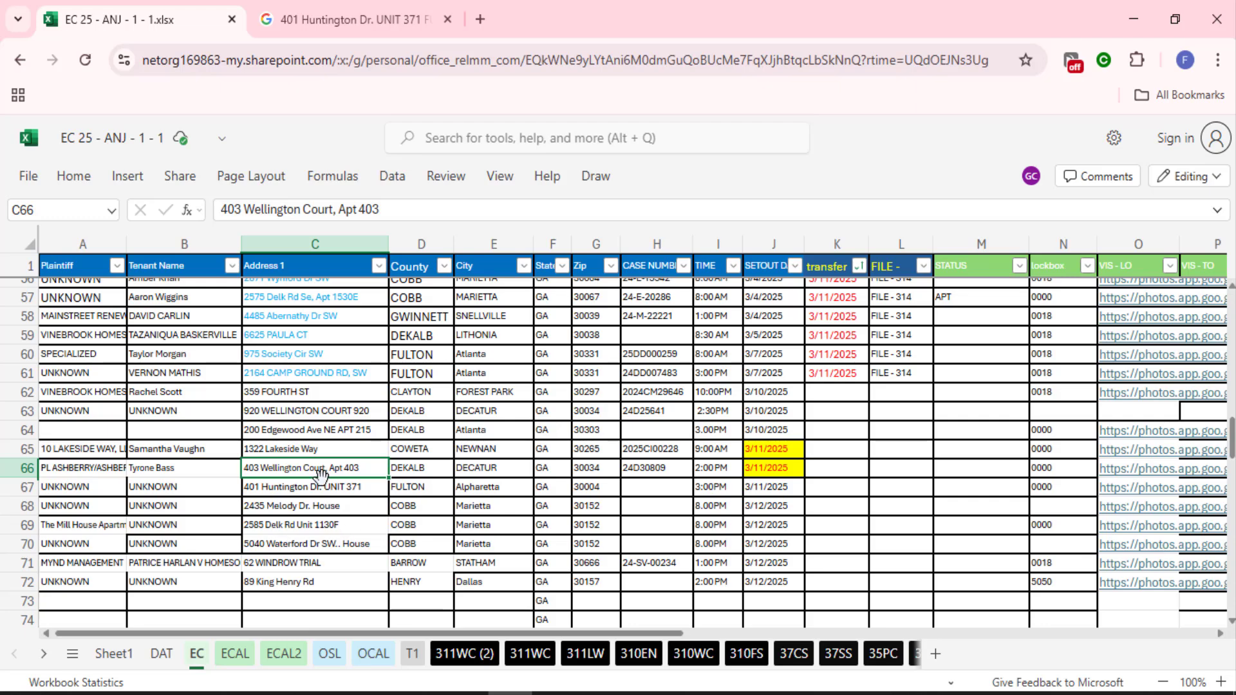
pyautogui.hotkey('alt', 'Tab')
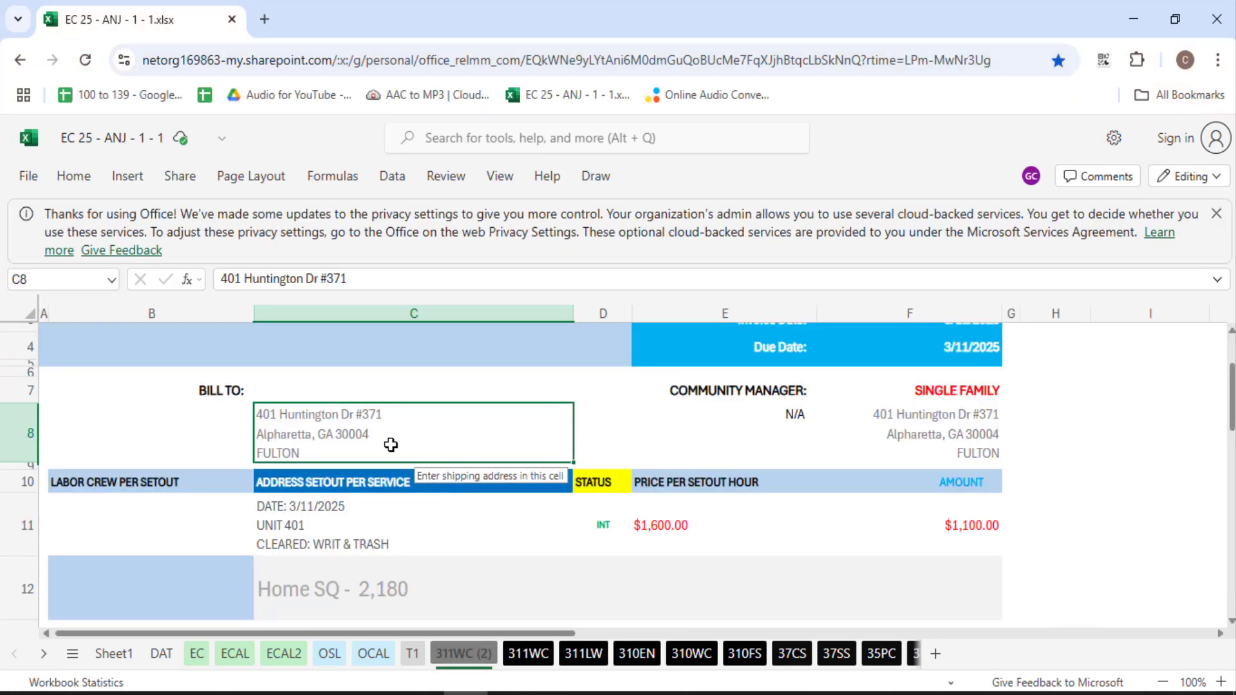
pyautogui.hotkey('alt', 'Tab')
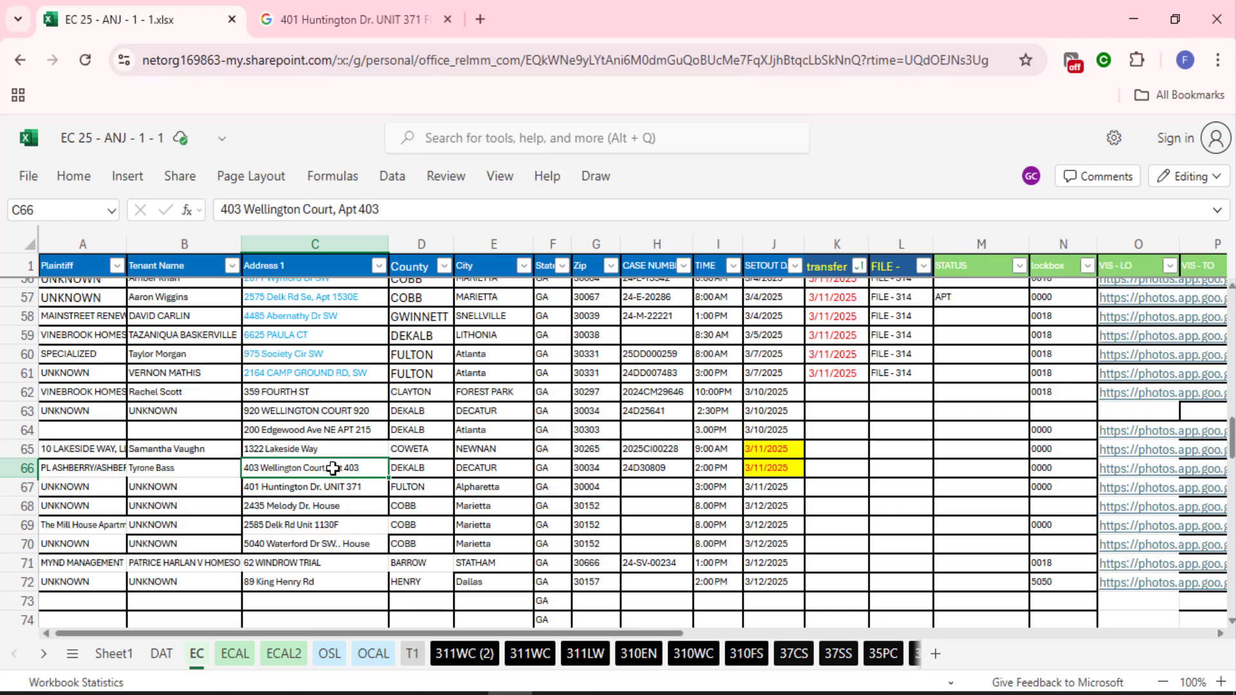
pyautogui.click(319, 491)
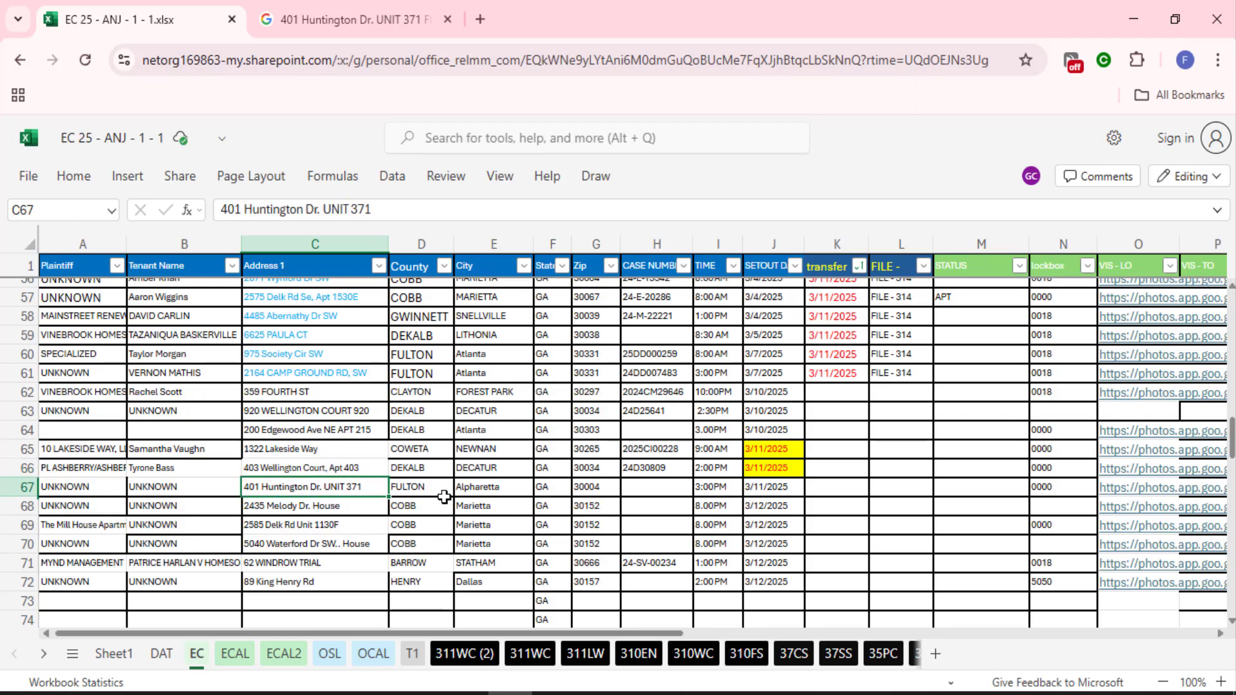
pyautogui.click(335, 16)
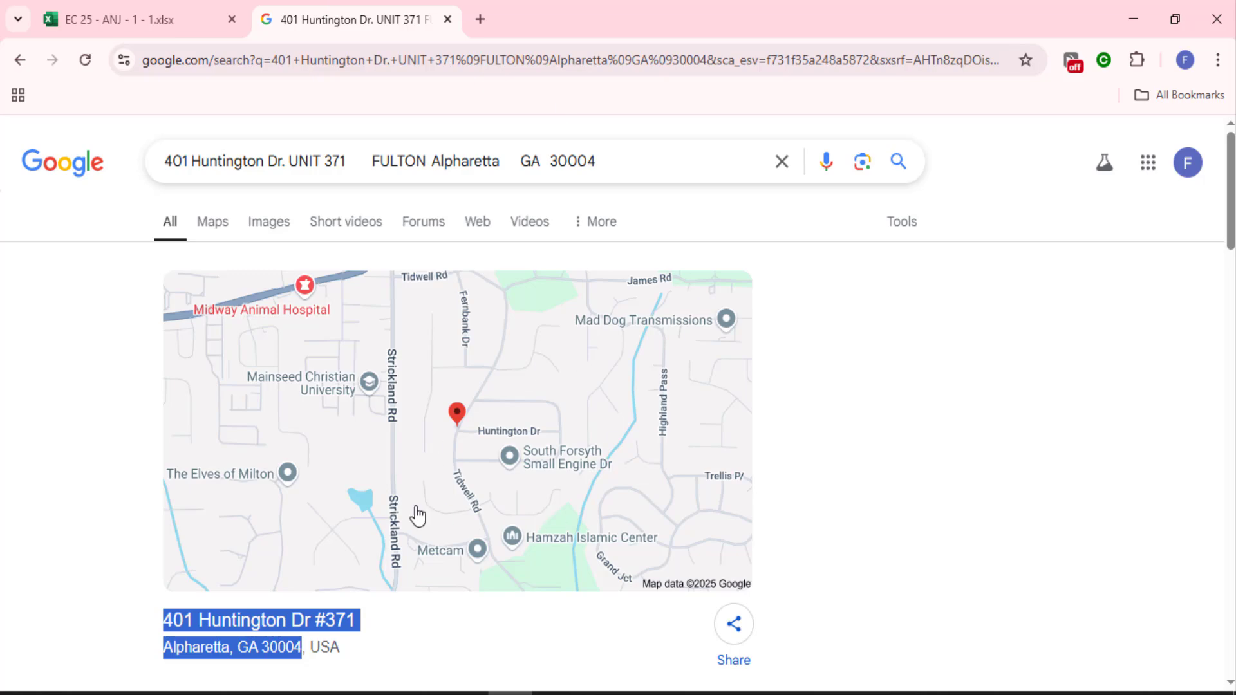
pyautogui.scroll(-5, 417, 515)
pyautogui.hotkey('alt', 'Tab')
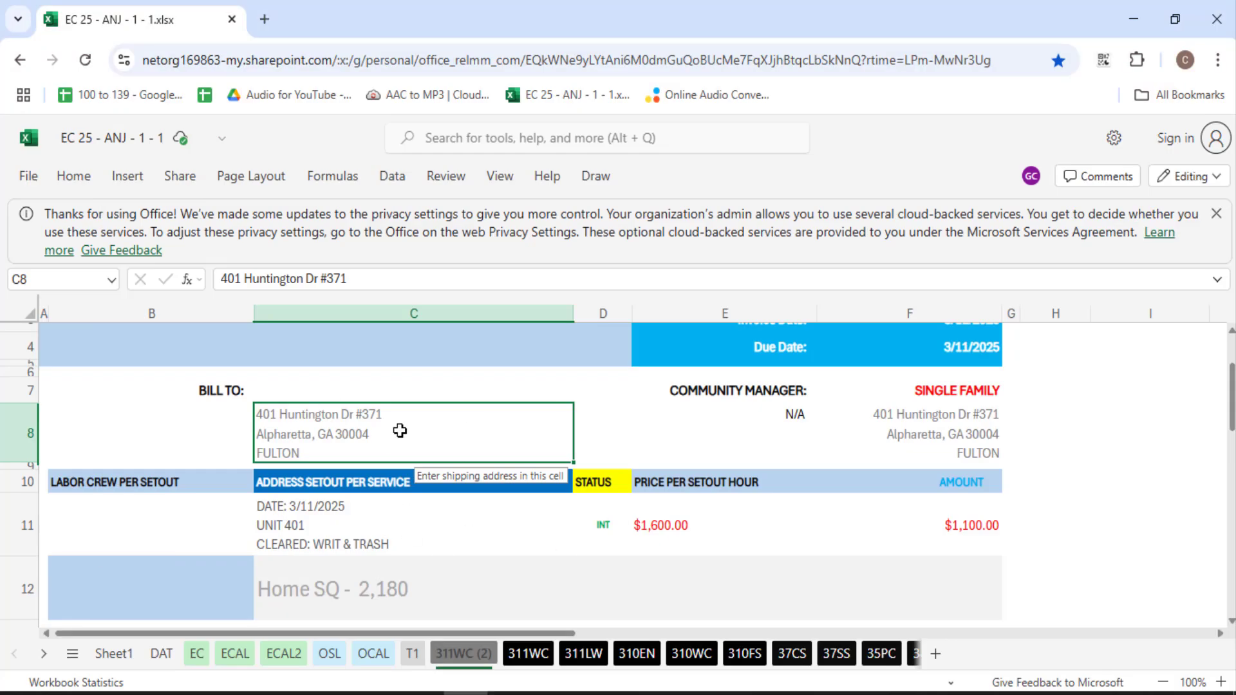
pyautogui.hotkey('alt', 'Tab')
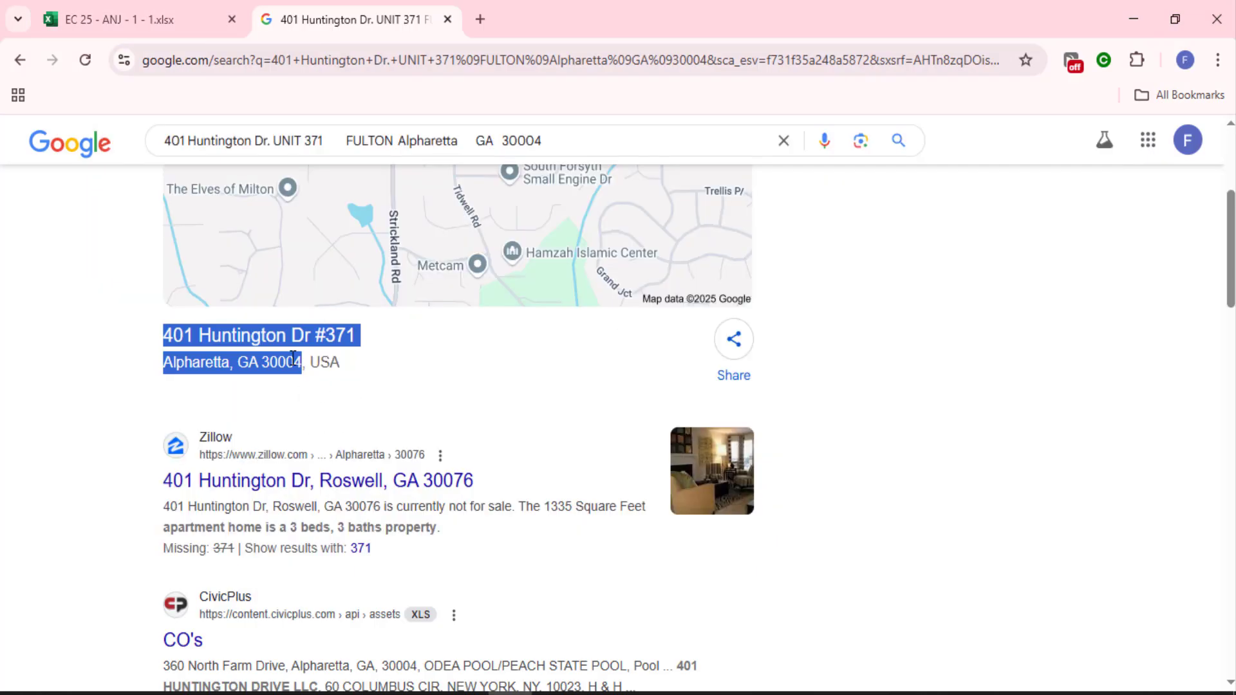
pyautogui.hotkey('alt', 'Tab')
# Paste the verified address over C8's first two lines, putting street and city on separate lines
pyautogui.doubleClick(409, 433)
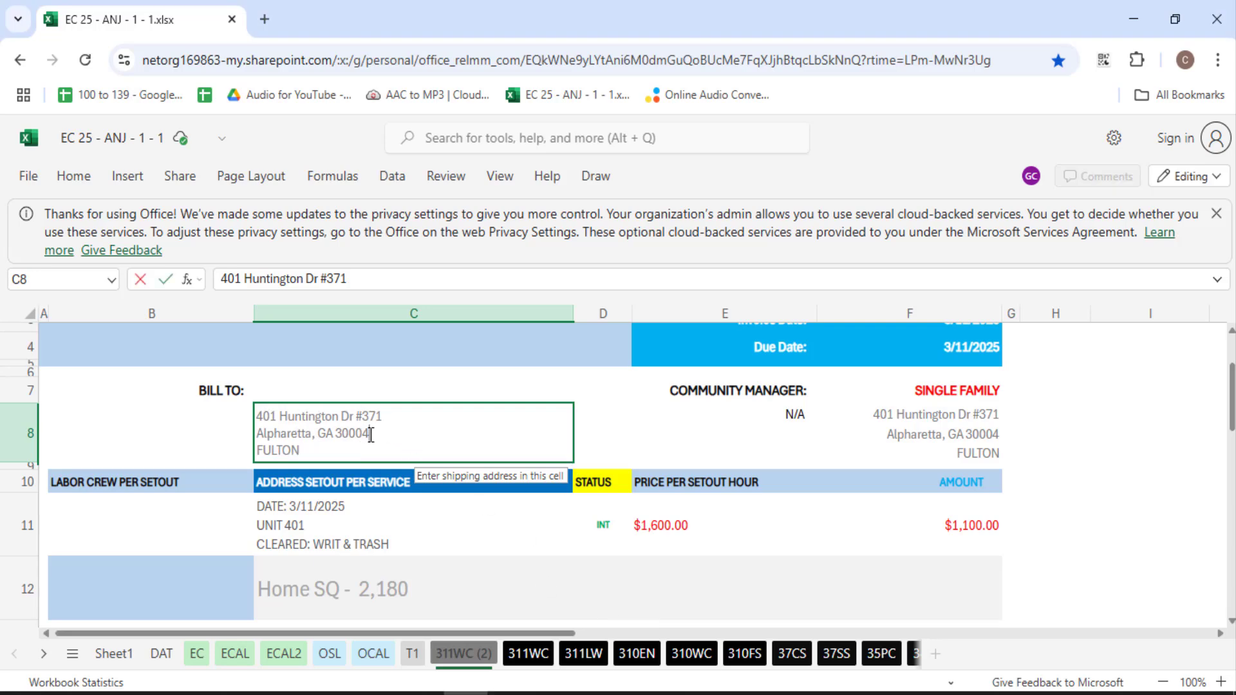
pyautogui.moveTo(371, 435); pyautogui.dragTo(233, 413)
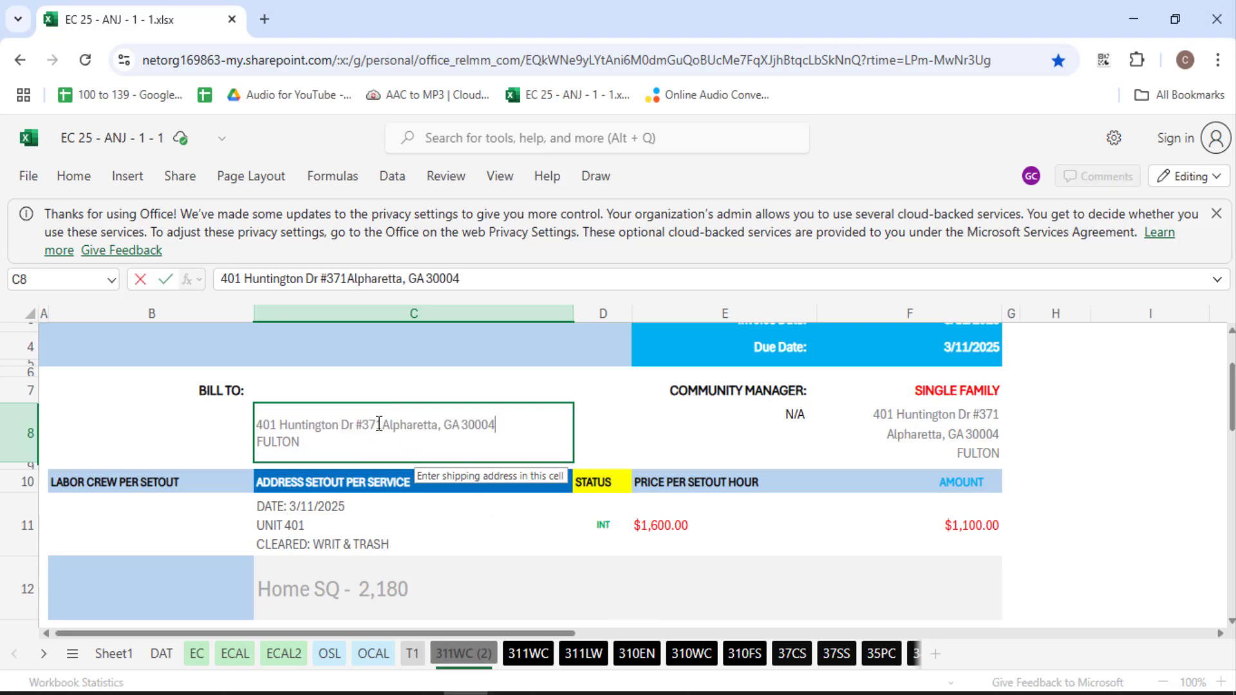
pyautogui.hotkey('alt', 'Return')
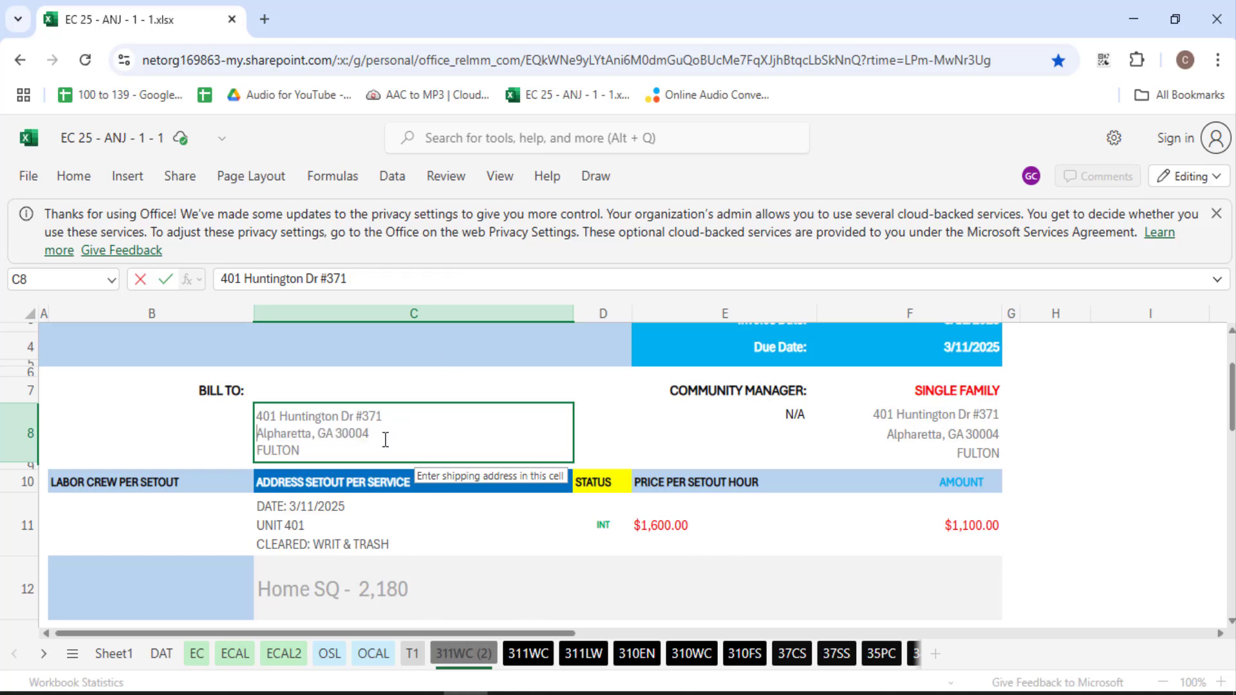
pyautogui.scroll(3, 850, 412)
pyautogui.click(891, 389)
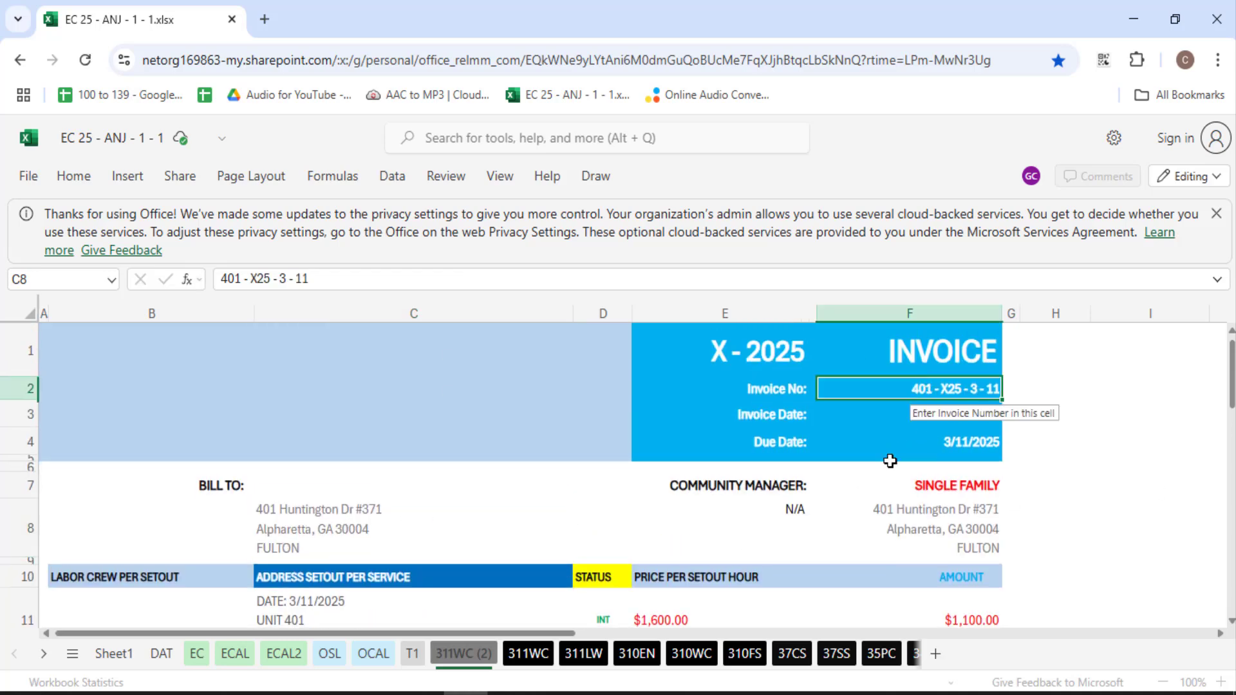
pyautogui.scroll(-5, 462, 513)
pyautogui.scroll(-1, 462, 513)
pyautogui.scroll(1, 447, 491)
pyautogui.scroll(-1, 342, 434)
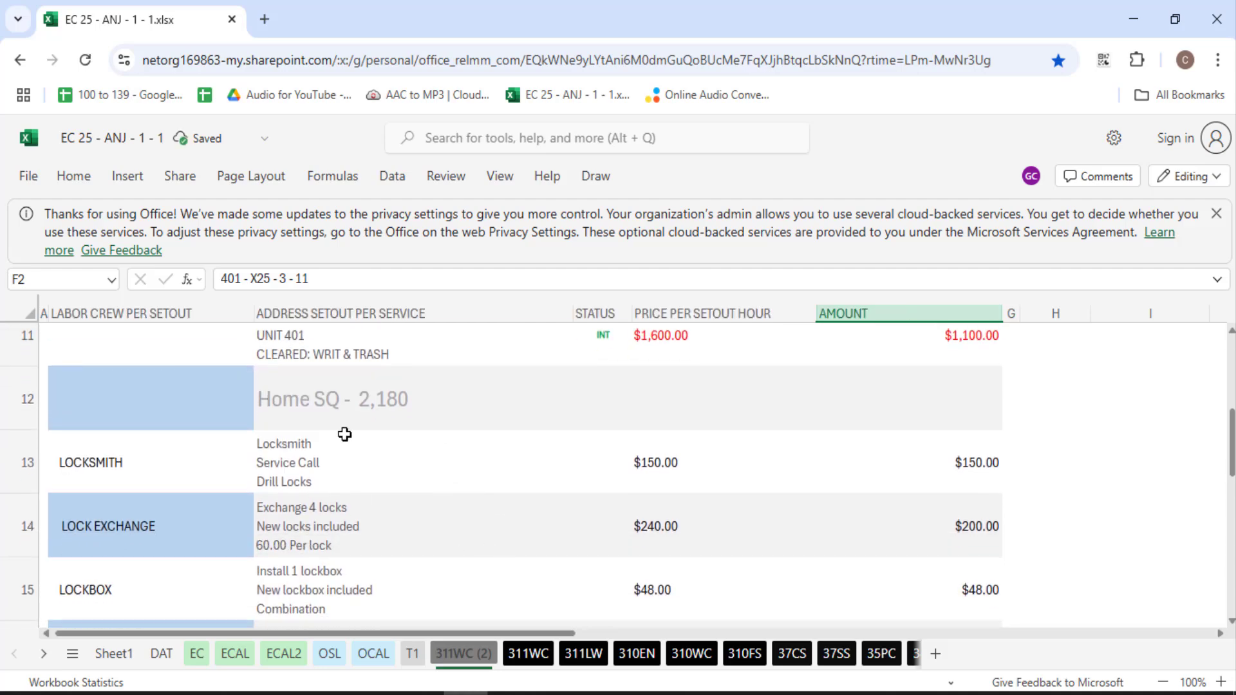
pyautogui.click(394, 410)
# Replace the 2,180 square footage in C12 with 1,335 copied from the Zillow result
pyautogui.hotkey('alt', 'Tab')
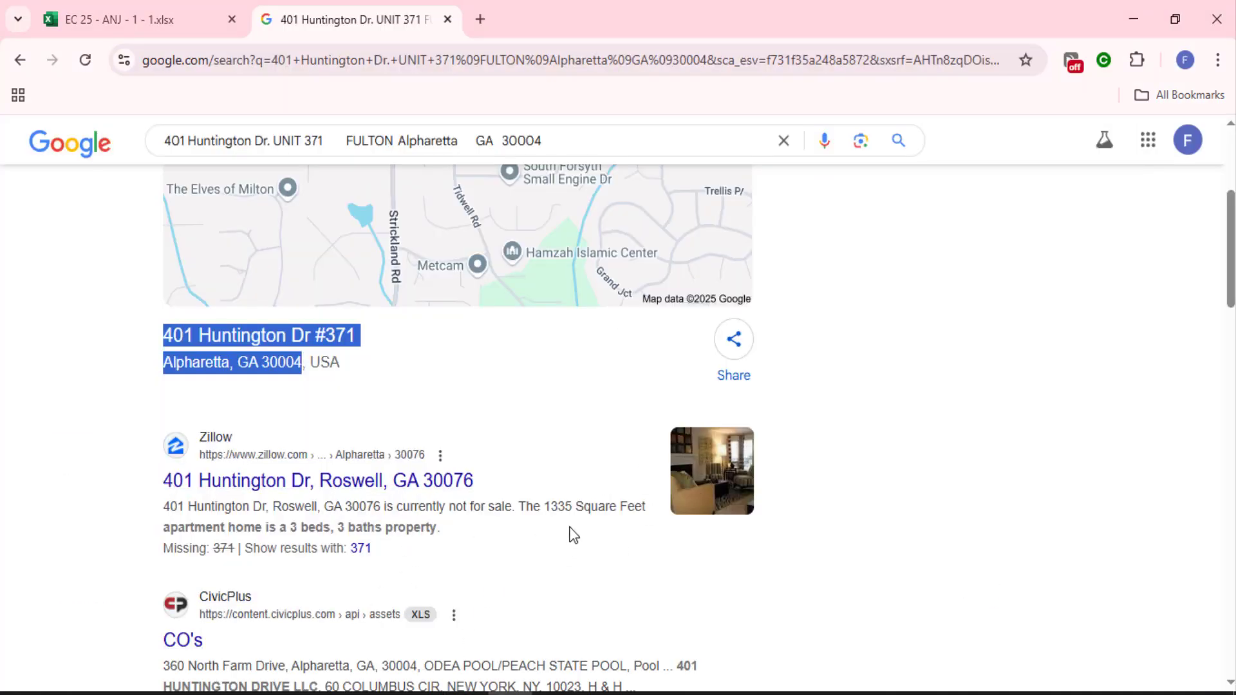
pyautogui.moveTo(572, 506)
pyautogui.mouseDown()
pyautogui.moveTo(538, 508)
pyautogui.moveTo(551, 516)
pyautogui.mouseUp()
pyautogui.hotkey('alt', 'Tab')
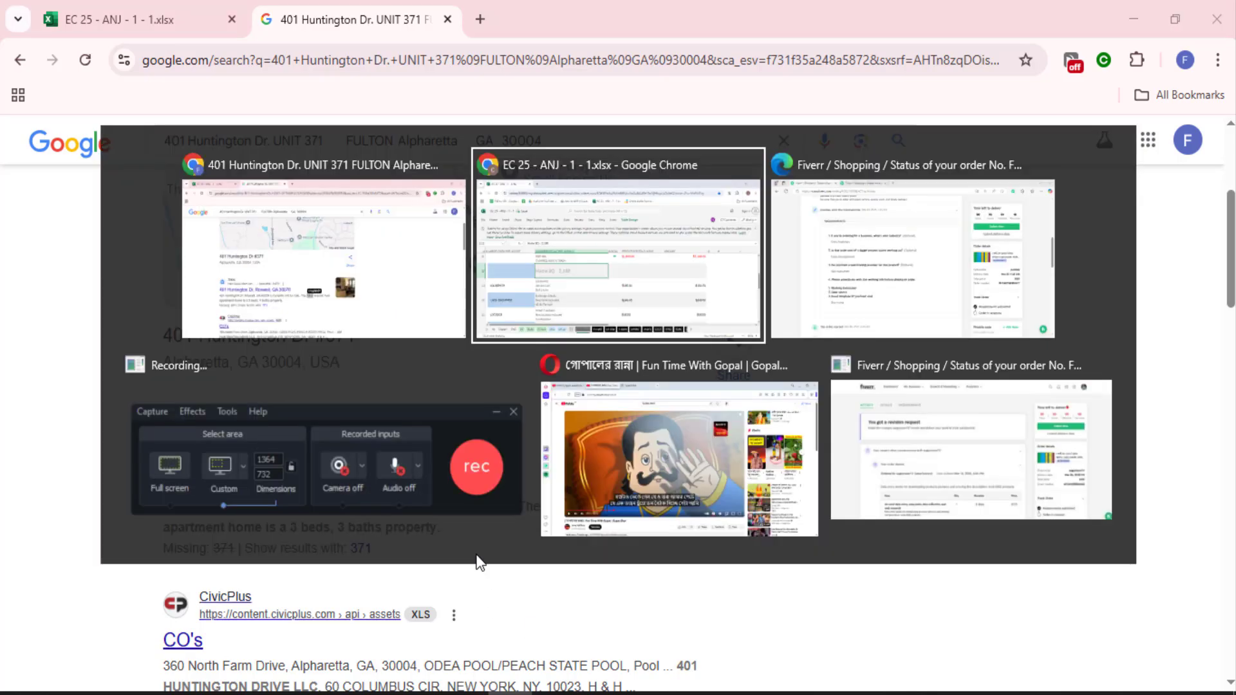
pyautogui.moveTo(403, 398); pyautogui.dragTo(355, 401)
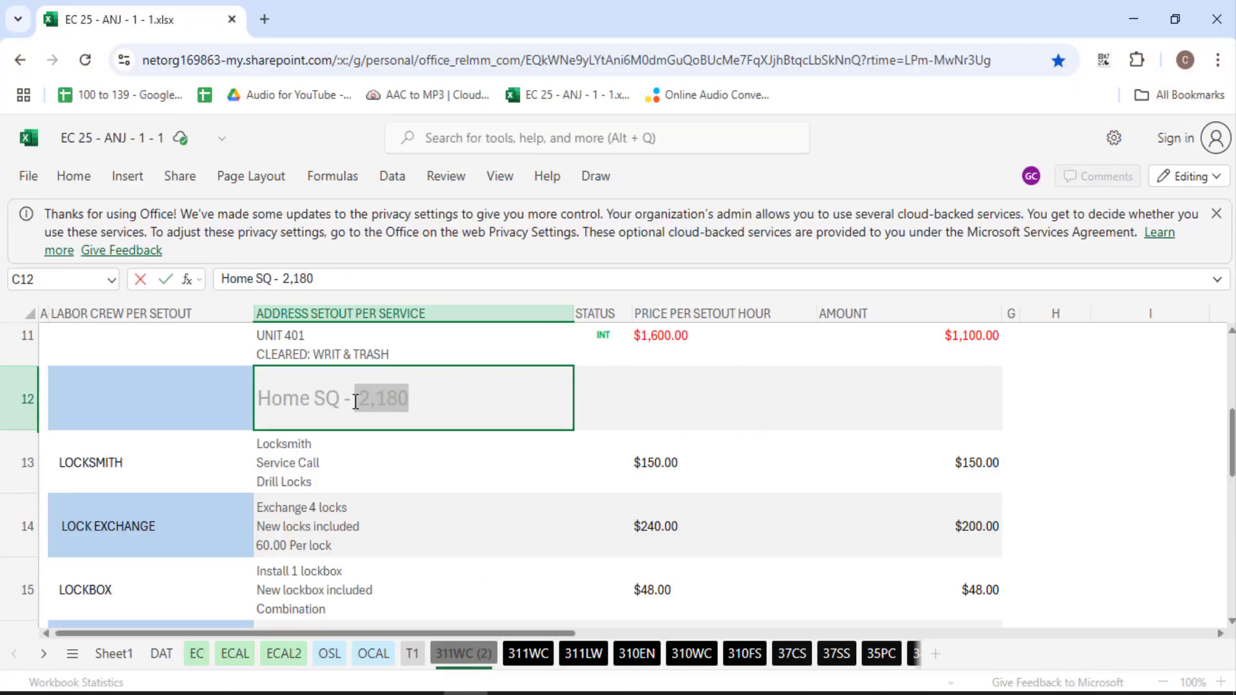
pyautogui.write('1335')
pyautogui.write(',,')
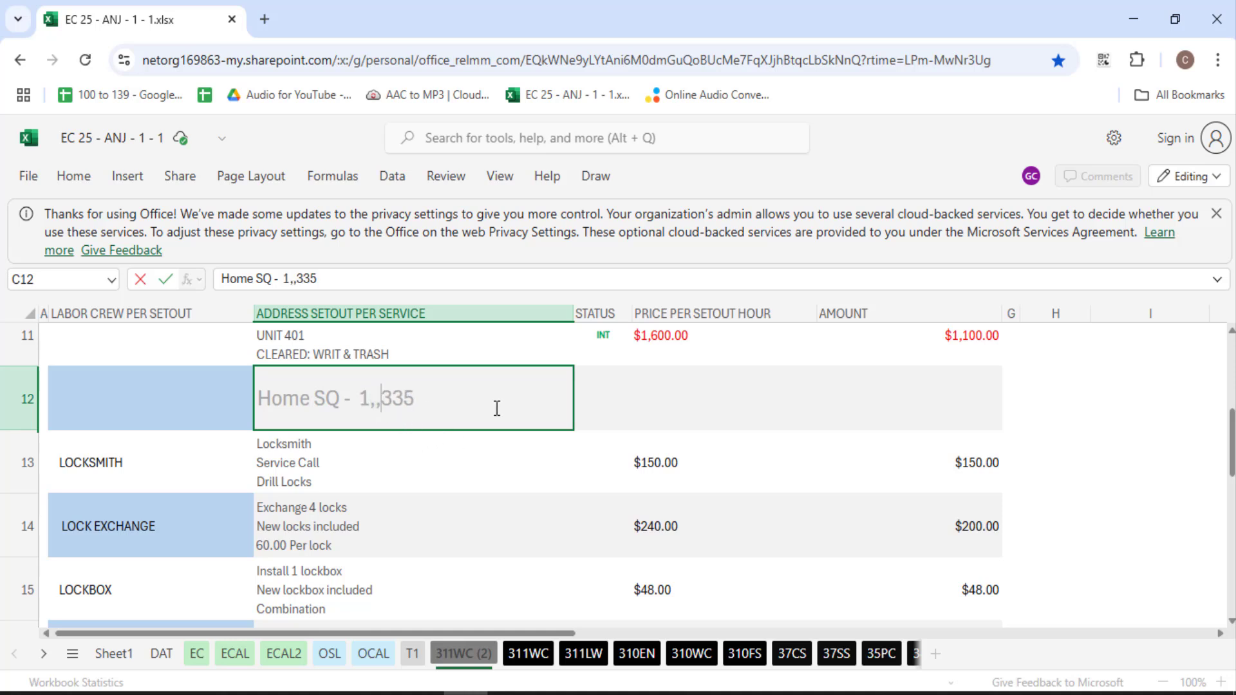
pyautogui.click(758, 386)
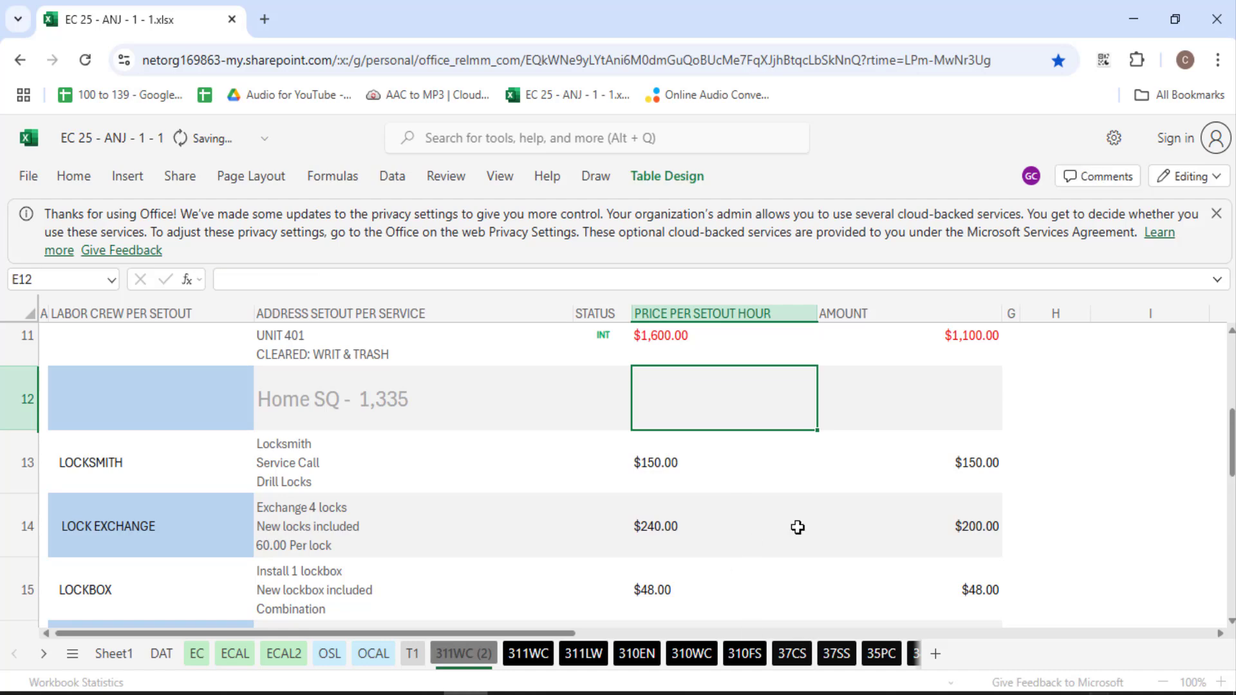
# Check the service date in C11 and the onsite admin date in C16
pyautogui.scroll(3, 798, 524)
pyautogui.click(509, 694)
pyautogui.scroll(3, 364, 527)
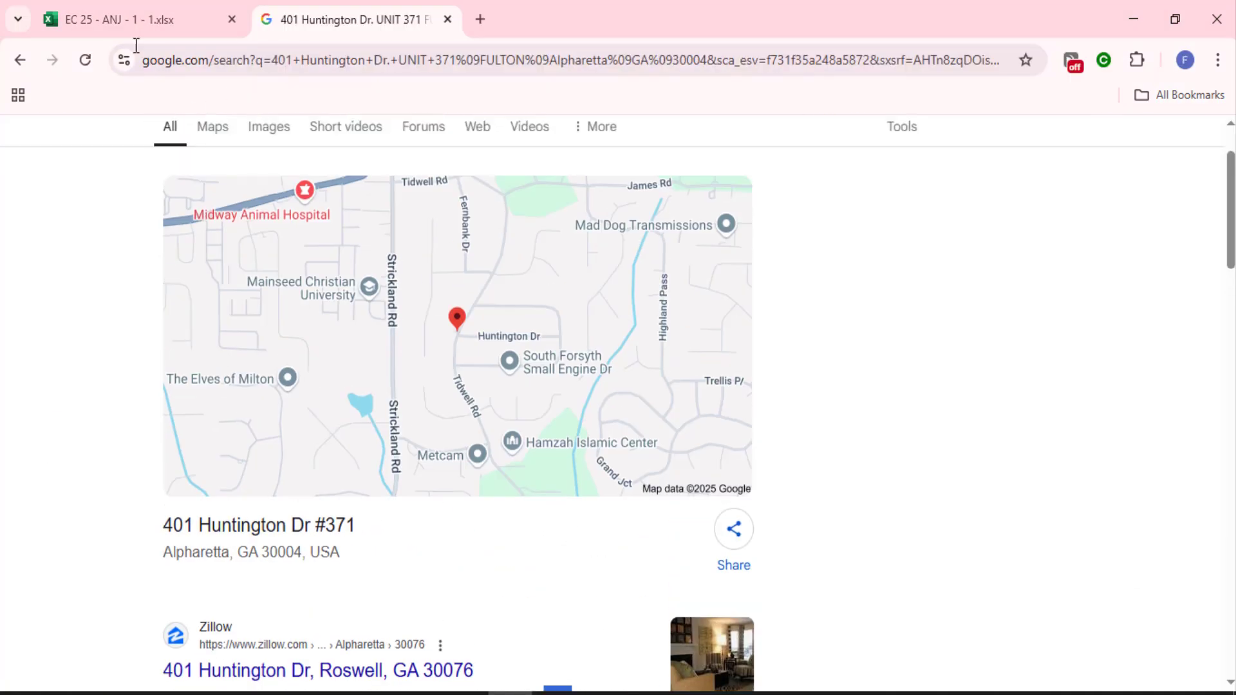
pyautogui.click(143, 22)
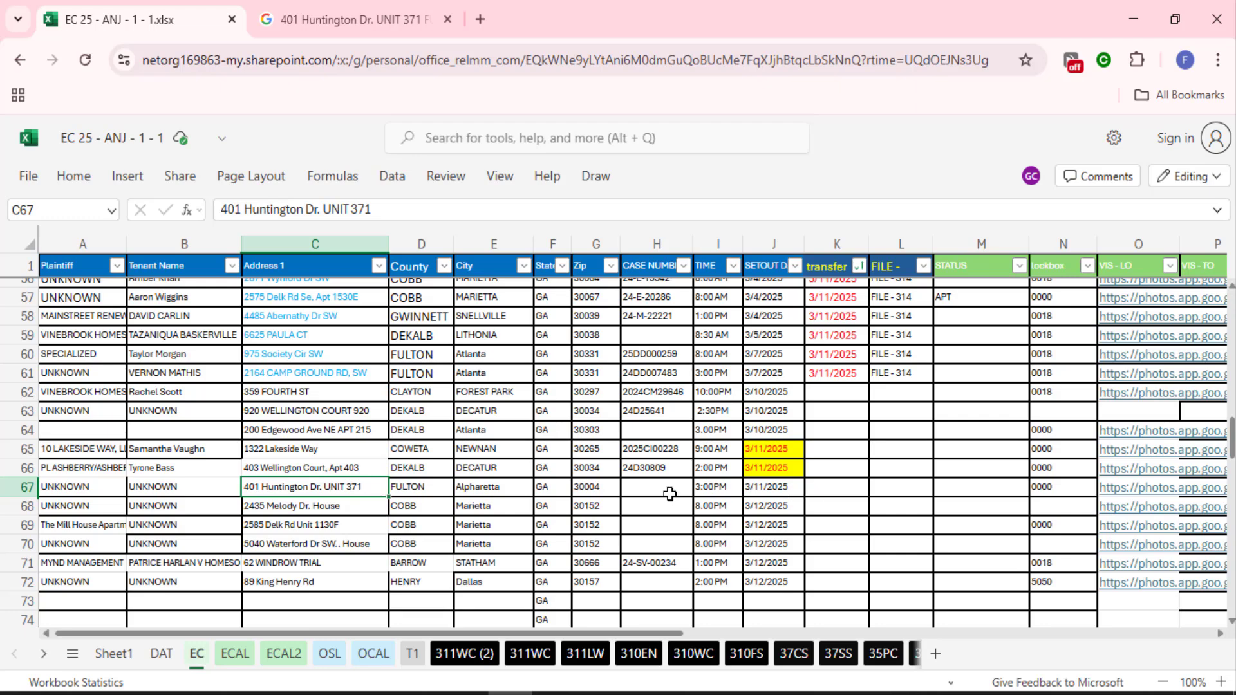
pyautogui.click(464, 694)
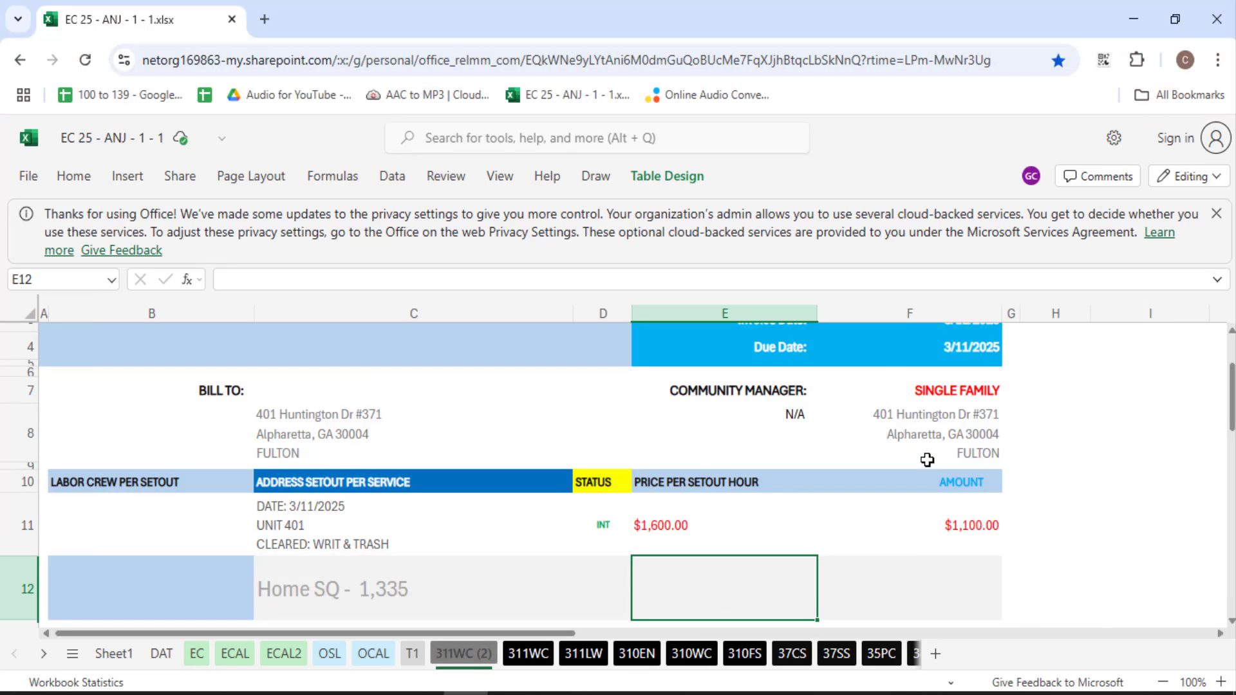
pyautogui.scroll(2, 957, 473)
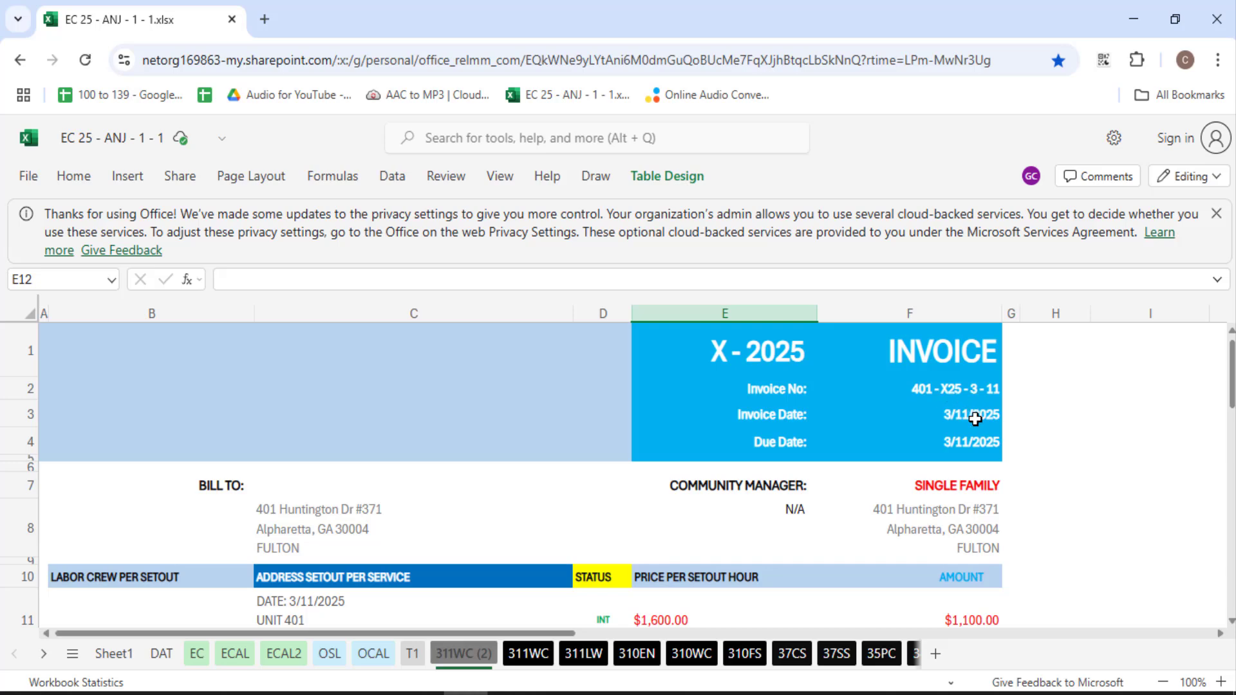
pyautogui.scroll(-3, 423, 517)
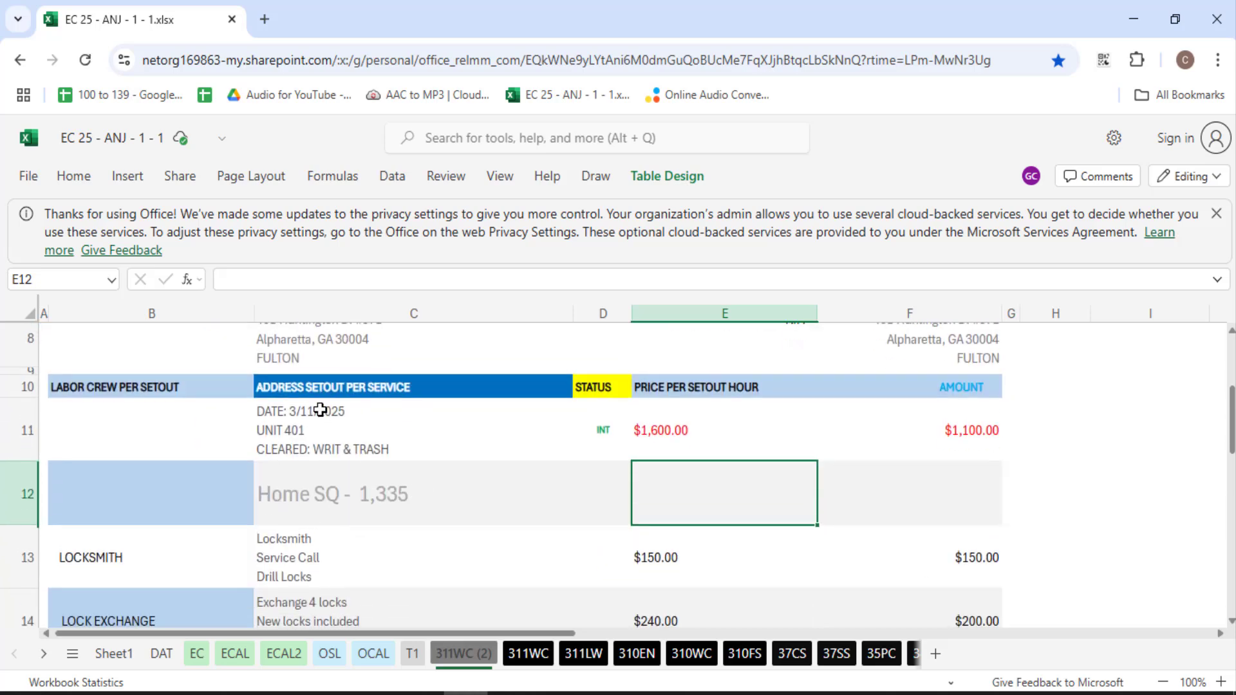
pyautogui.click(317, 408)
pyautogui.scroll(-2, 489, 522)
pyautogui.scroll(-2, 451, 534)
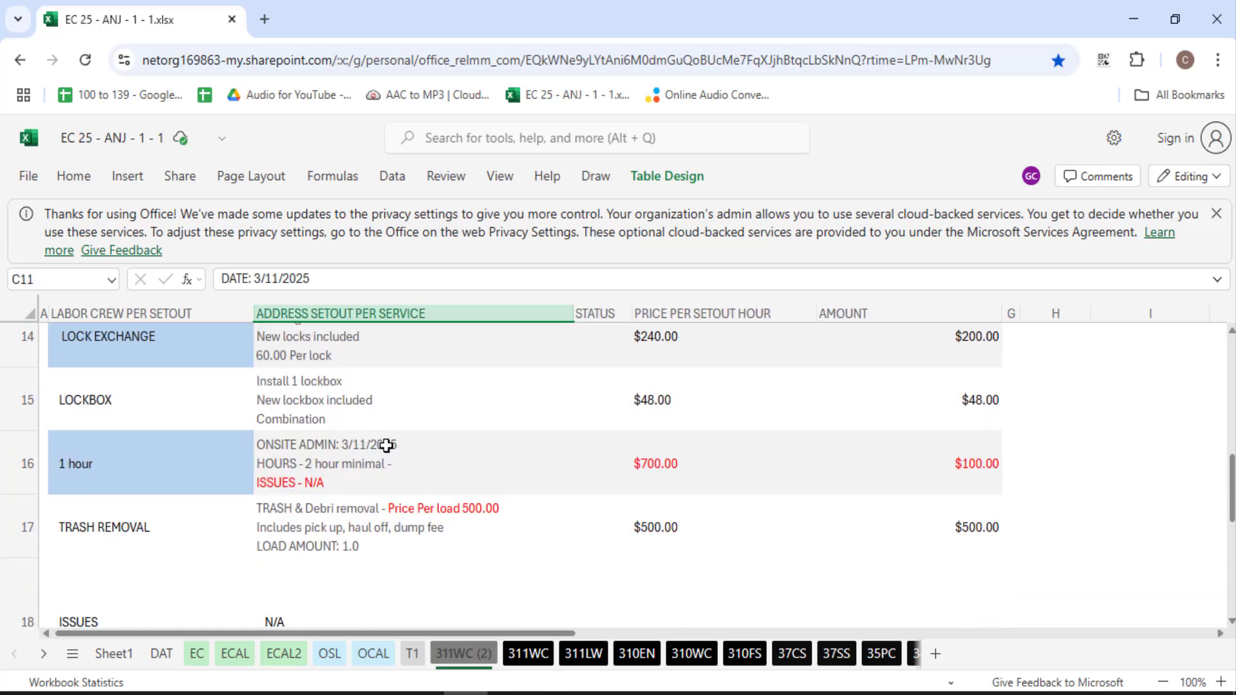
pyautogui.click(384, 442)
pyautogui.scroll(-4, 651, 582)
pyautogui.scroll(10, 519, 546)
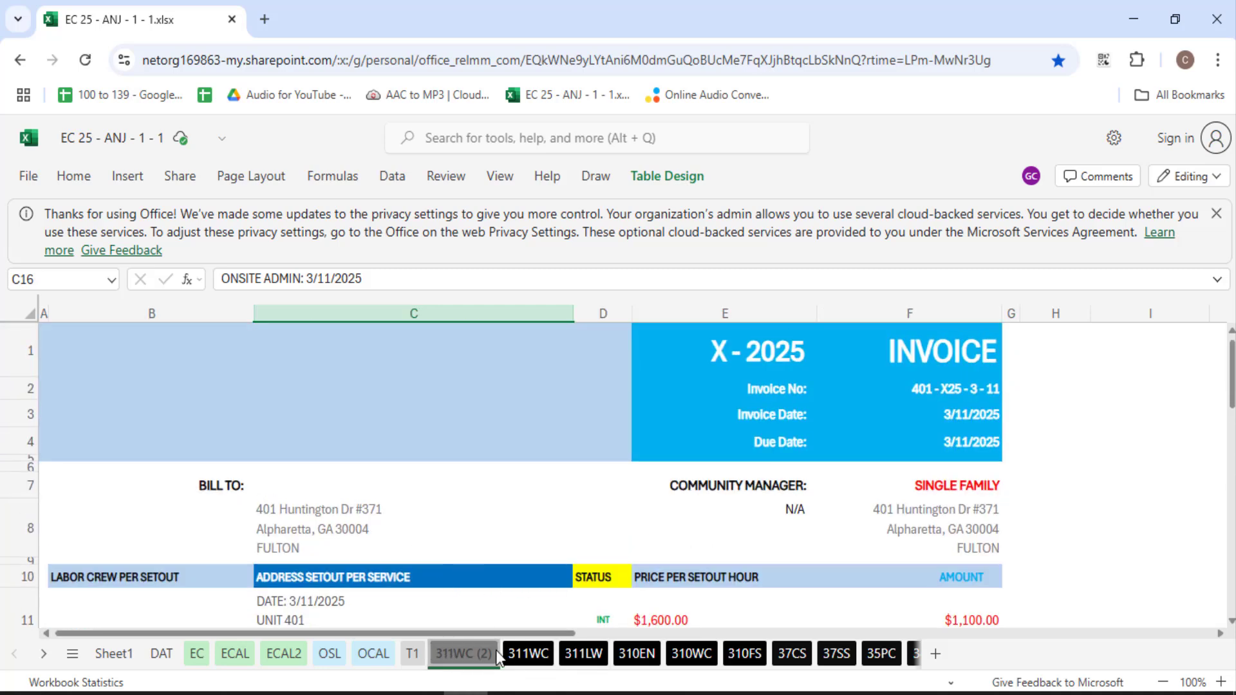
# Rename the 311WC (2) sheet tab to 311HD
pyautogui.doubleClick(475, 655)
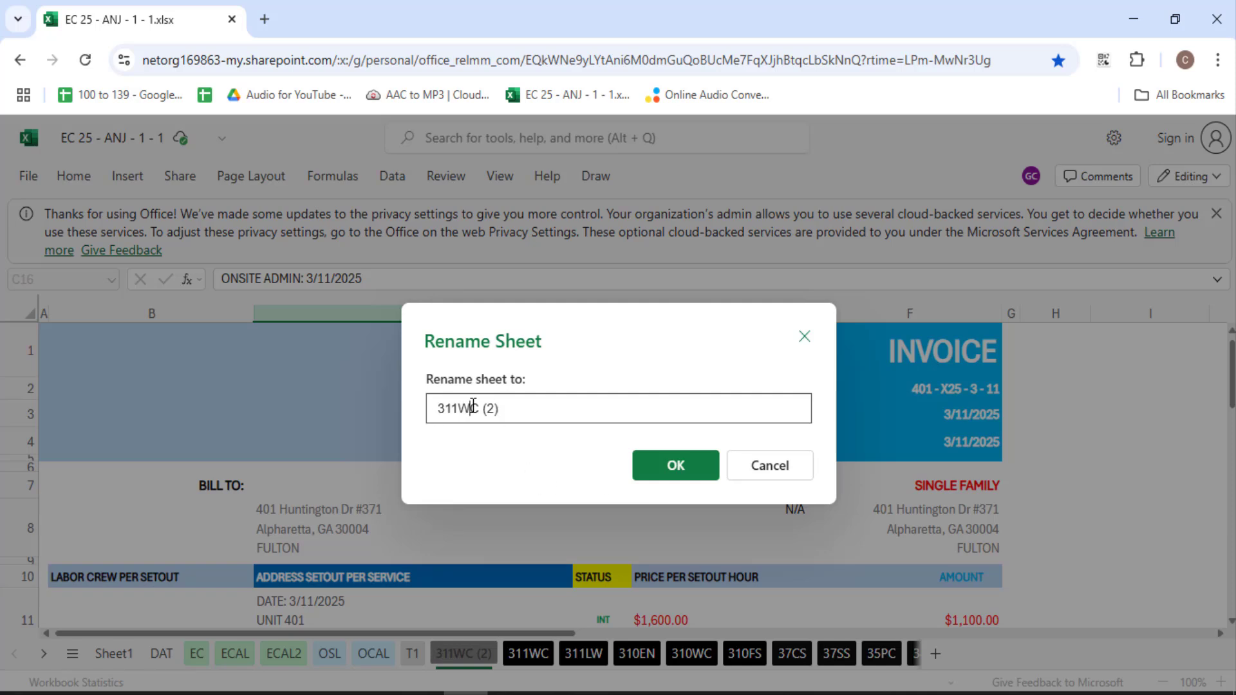
pyautogui.moveTo(458, 409); pyautogui.dragTo(573, 409)
pyautogui.write('HO')
pyautogui.click(676, 467)
pyautogui.scroll(-3, 524, 558)
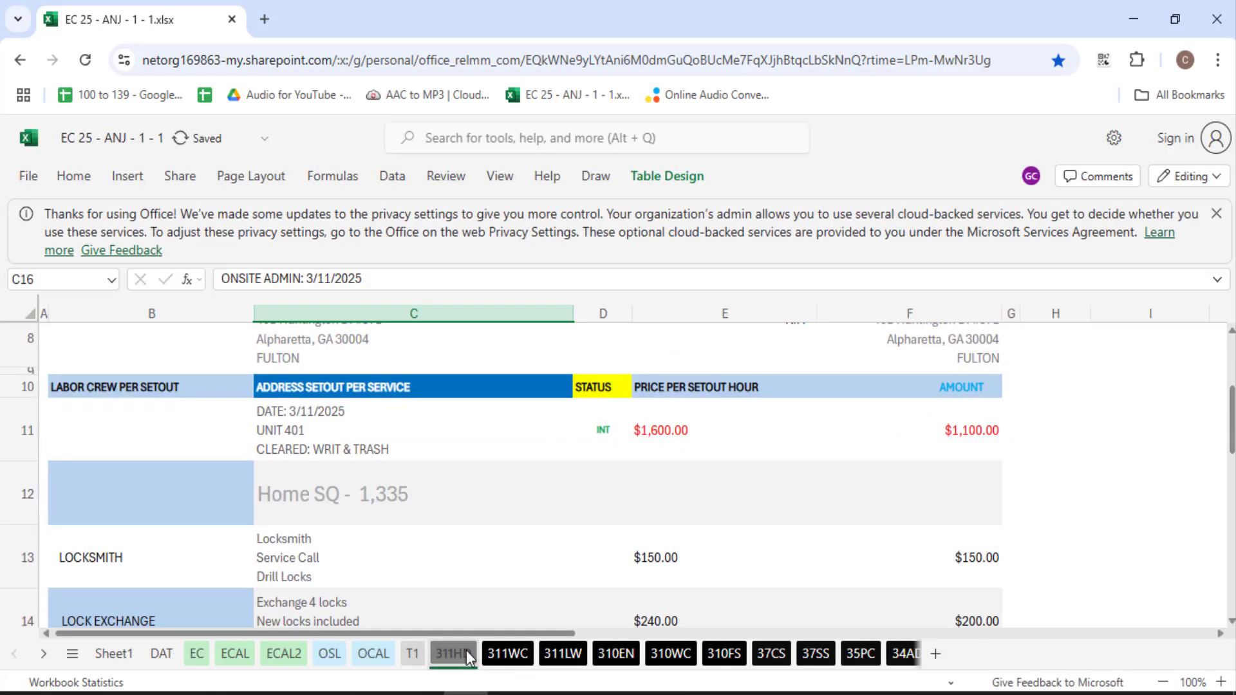
# Duplicate the 311HD sheet as 311HD (2) and dismiss the privacy notice bar
pyautogui.rightClick(466, 650)
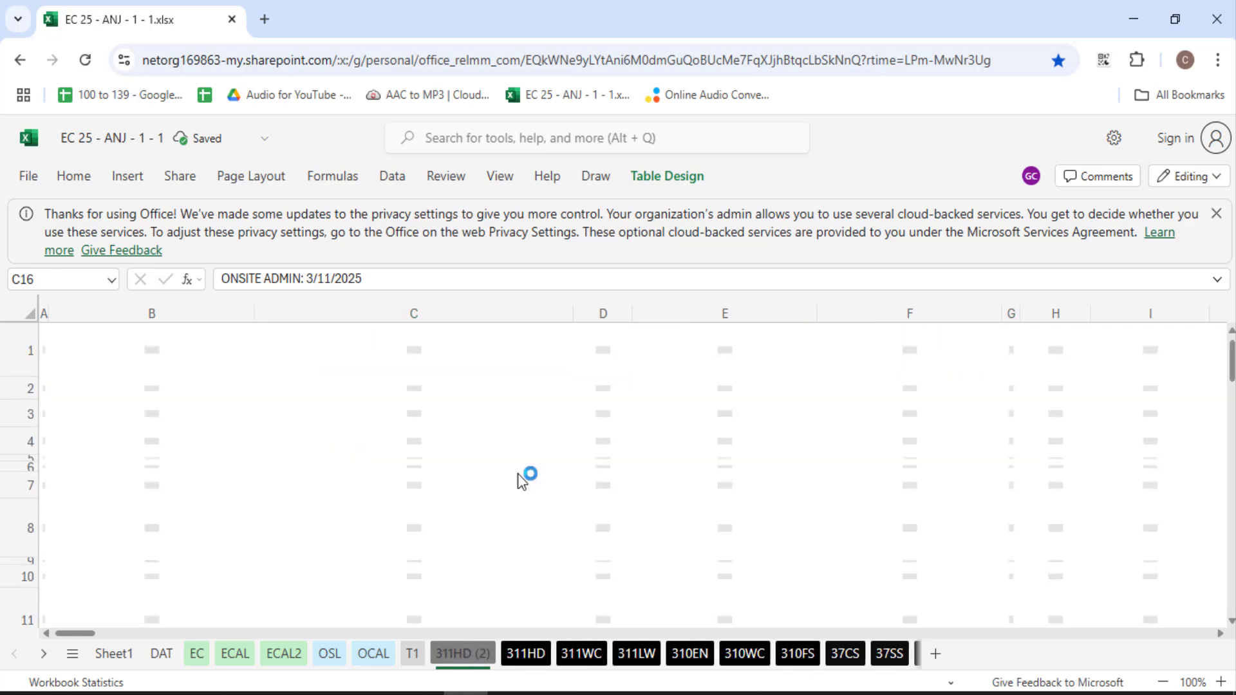
pyautogui.scroll(5, 428, 461)
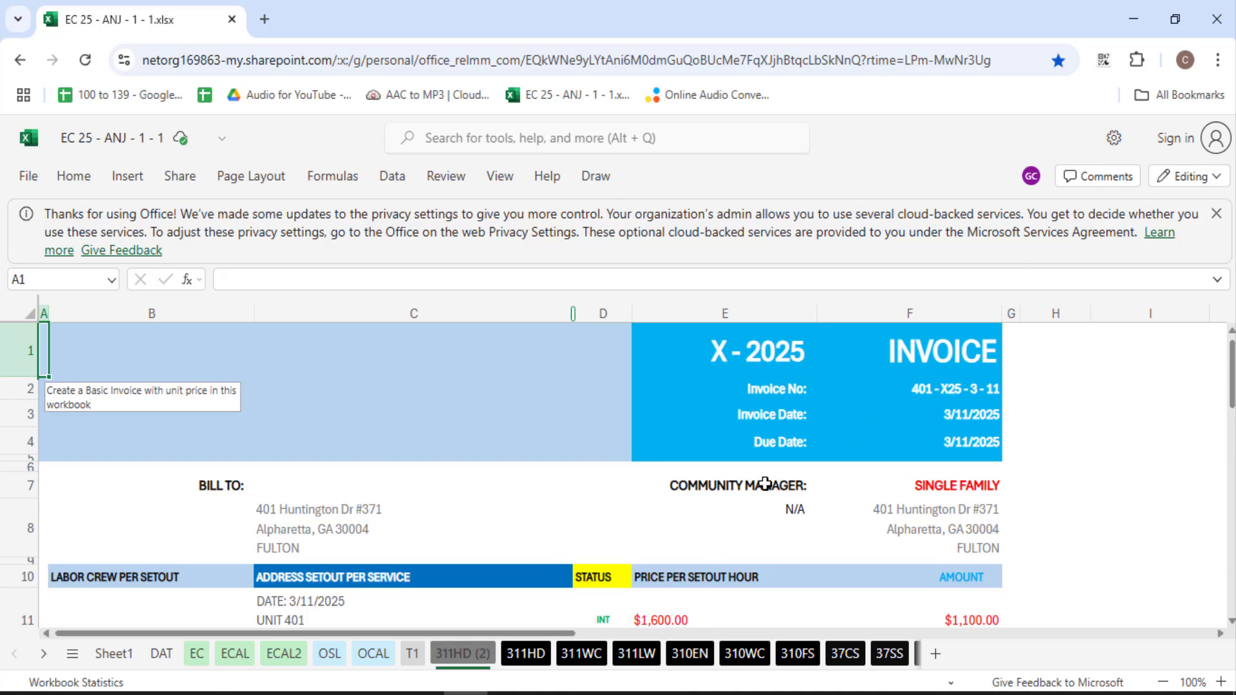
pyautogui.scroll(-3, 761, 490)
pyautogui.scroll(3, 762, 497)
pyautogui.click(1217, 213)
pyautogui.hotkey('alt', 'Tab')
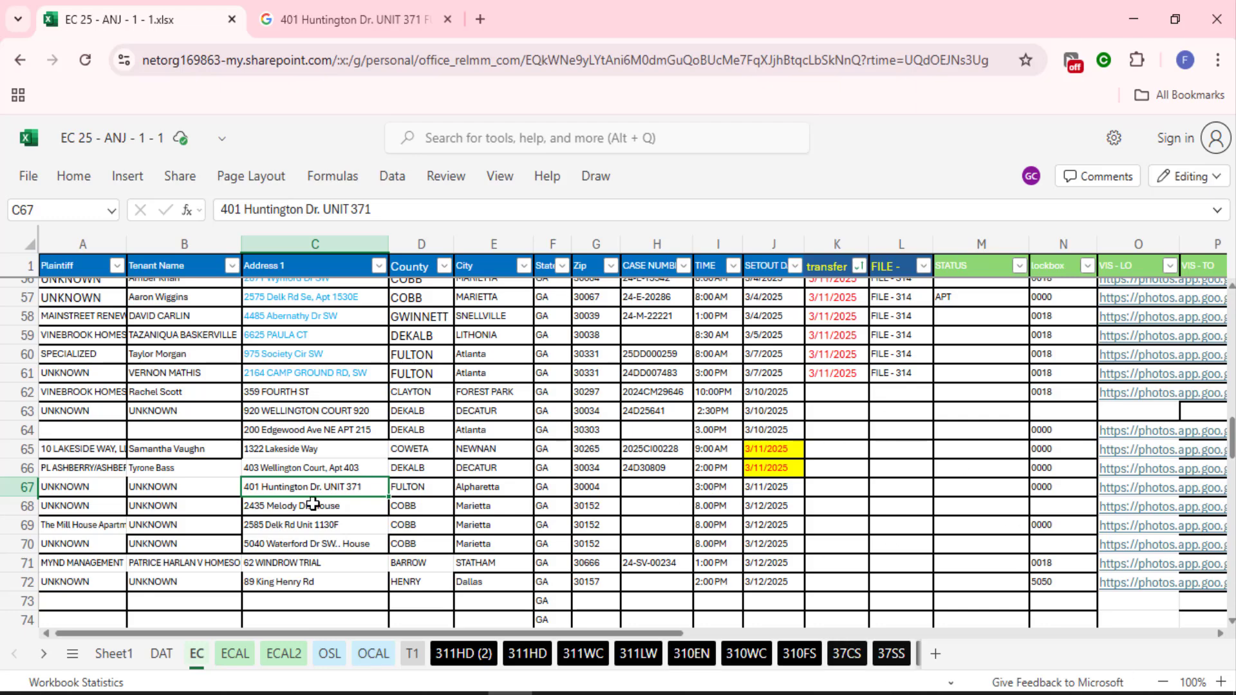
pyautogui.moveTo(283, 509); pyautogui.dragTo(639, 514)
pyautogui.hotkey('ctrl', 'c')
pyautogui.hotkey('alt', 'Tab')
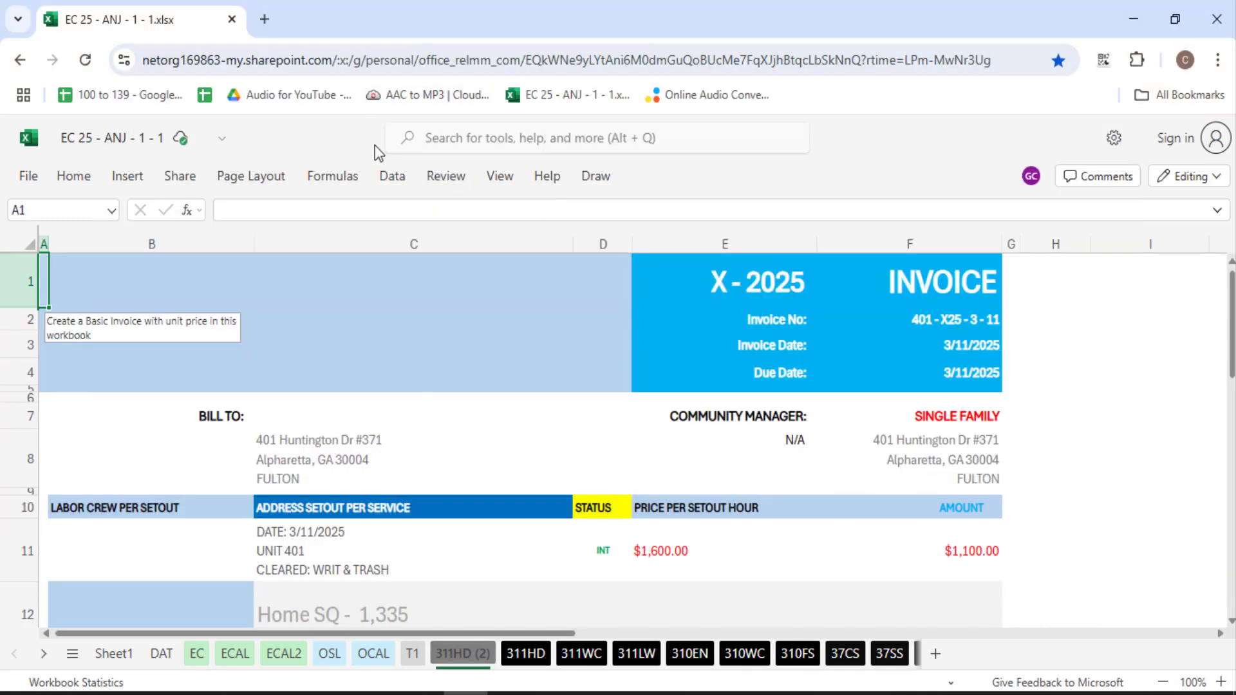
pyautogui.hotkey('alt', 'Tab')
pyautogui.click(353, 19)
pyautogui.click(346, 59)
pyautogui.hotkey('ctrl', 'v')
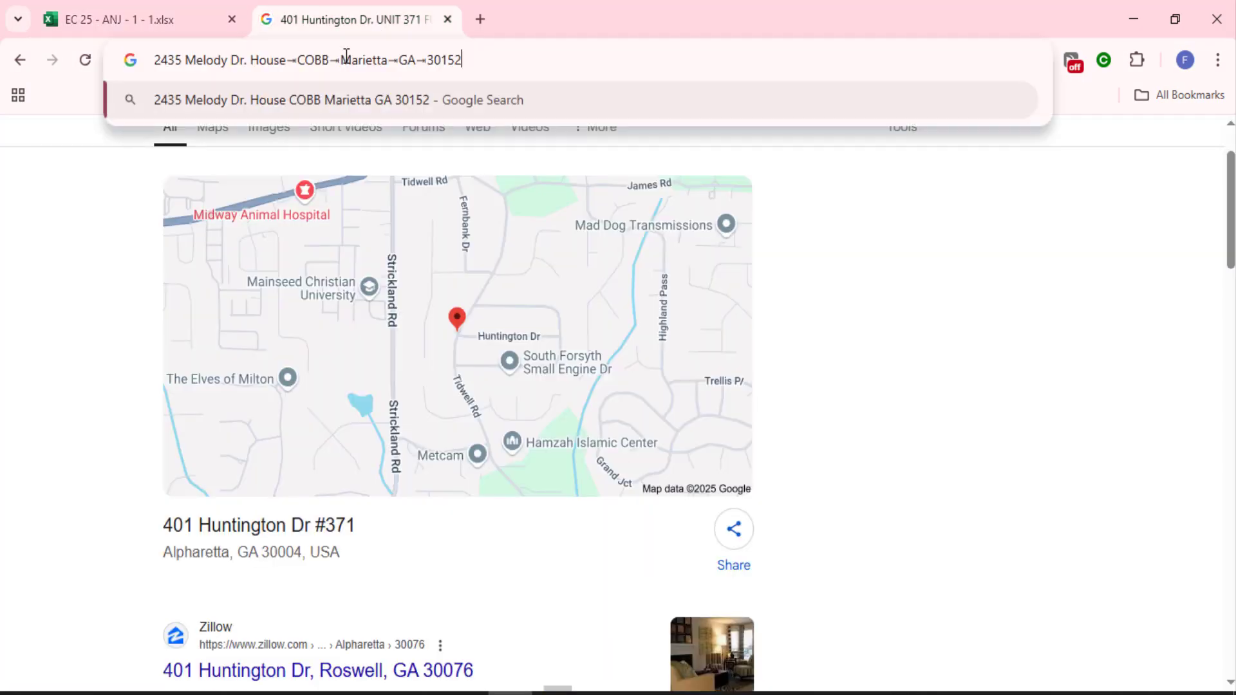
pyautogui.press('Return')
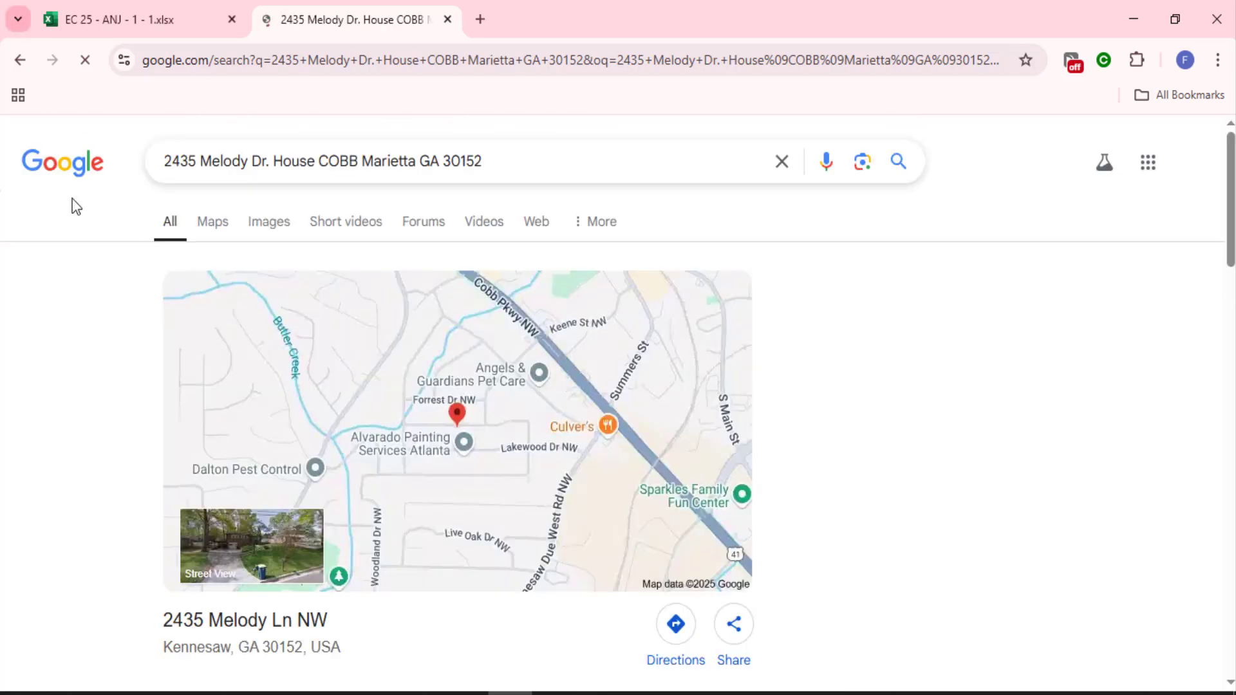
pyautogui.scroll(-4, 508, 556)
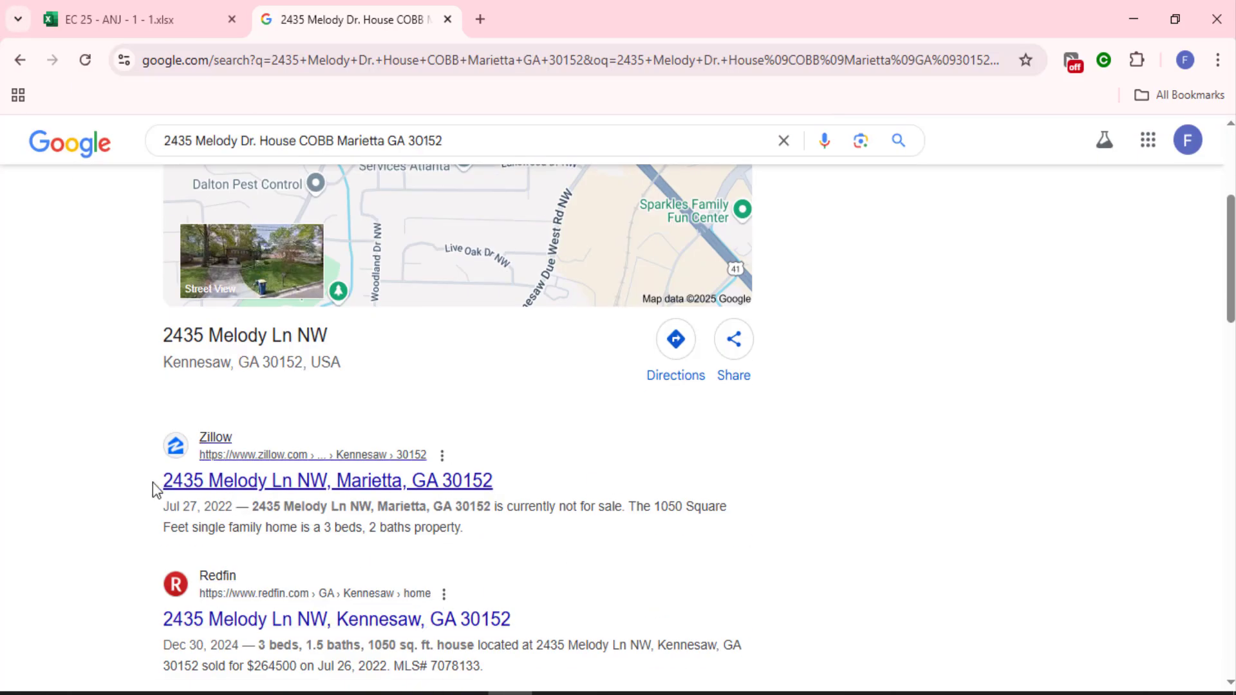
pyautogui.moveTo(147, 486); pyautogui.dragTo(508, 481)
pyautogui.hotkey('ctrl', 'c')
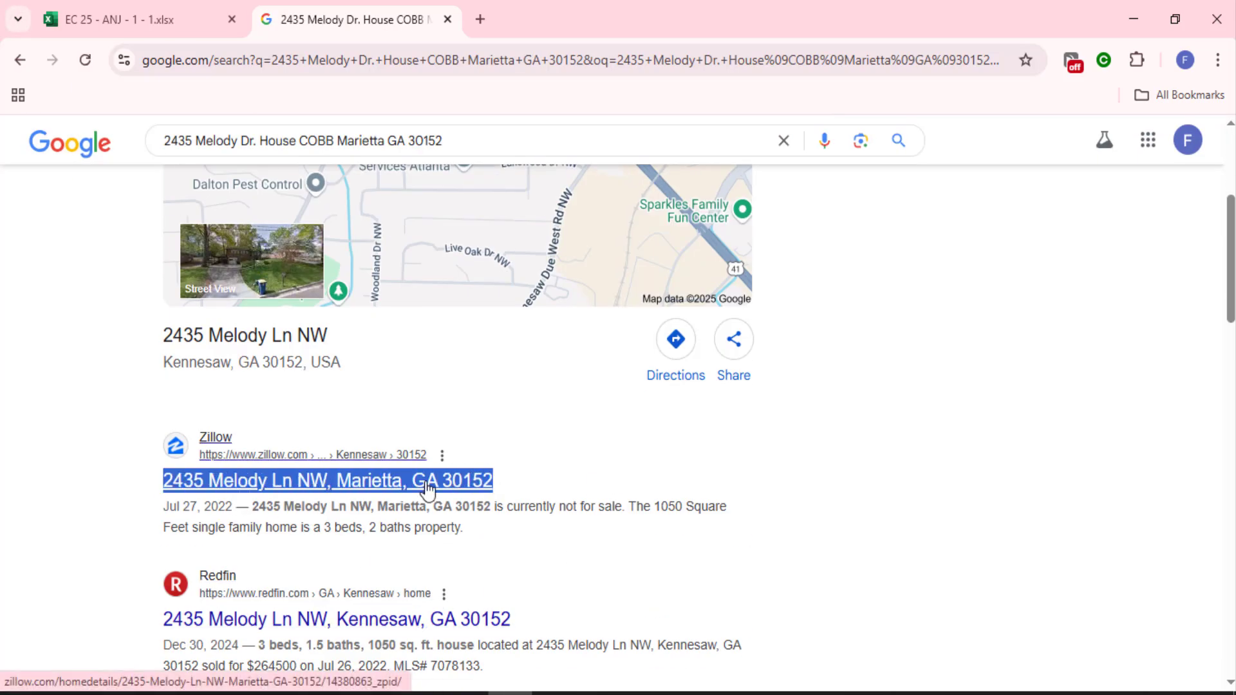
pyautogui.scroll(1, 271, 374)
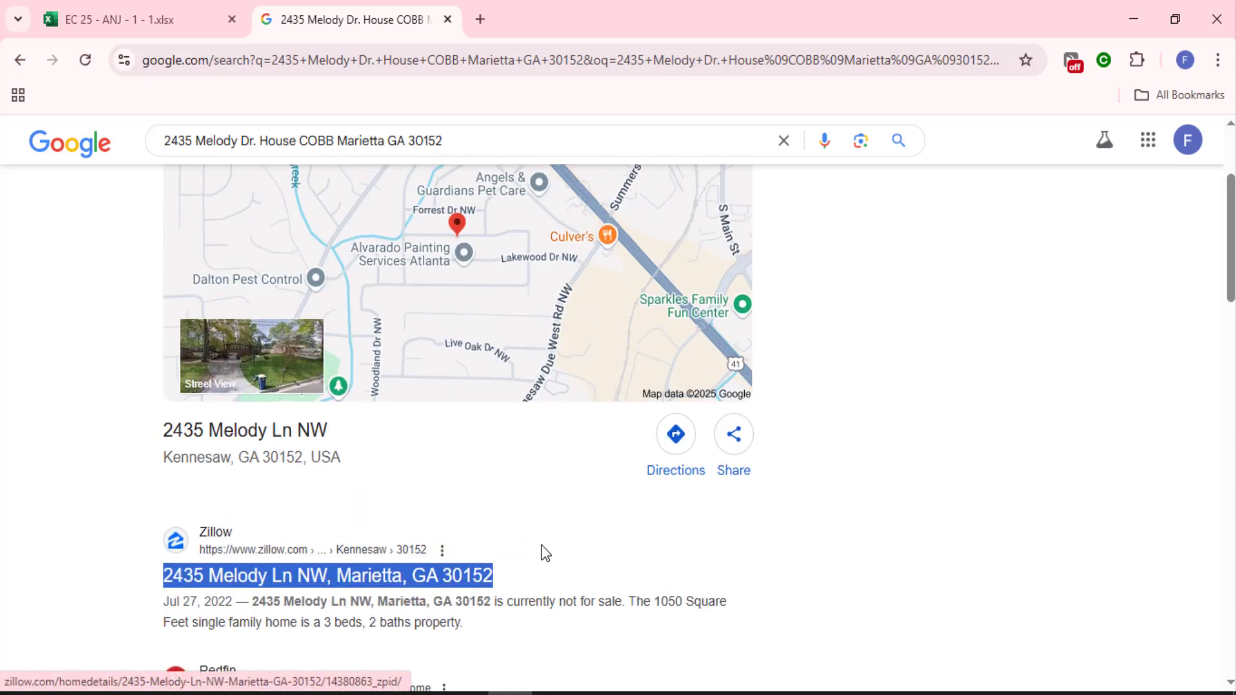
pyautogui.hotkey('alt', 'Tab')
pyautogui.doubleClick(333, 454)
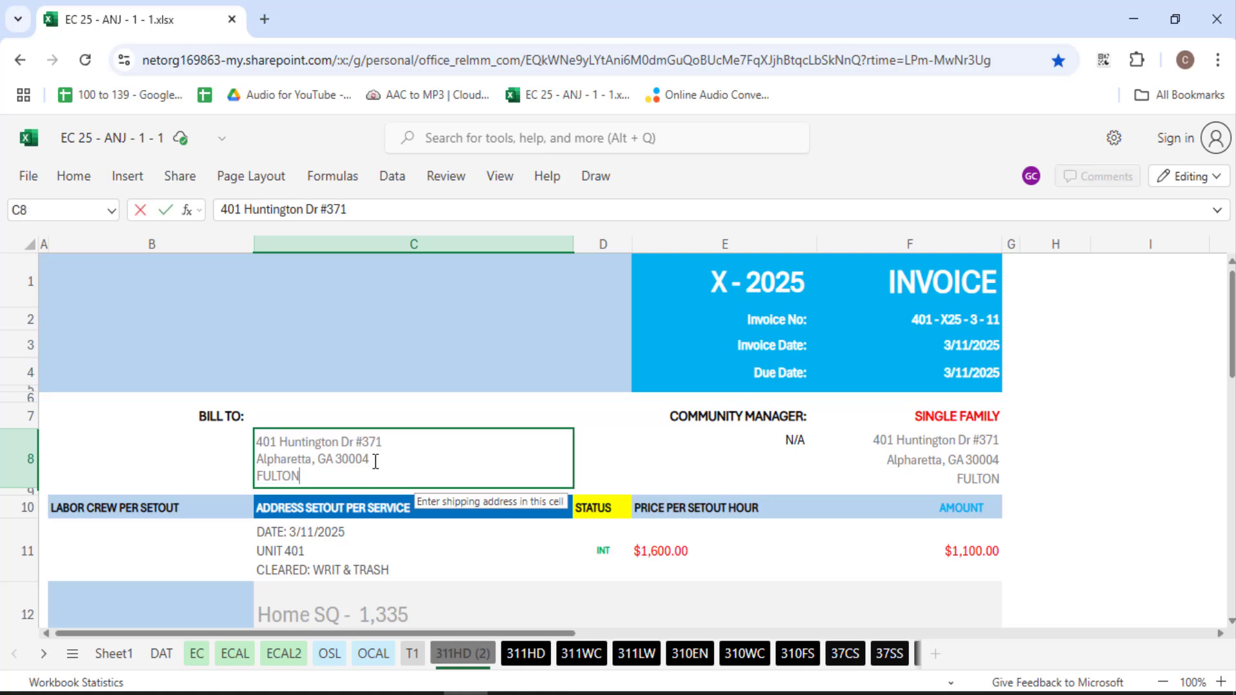
pyautogui.moveTo(370, 460); pyautogui.dragTo(256, 442)
pyautogui.hotkey('ctrl', 'v')
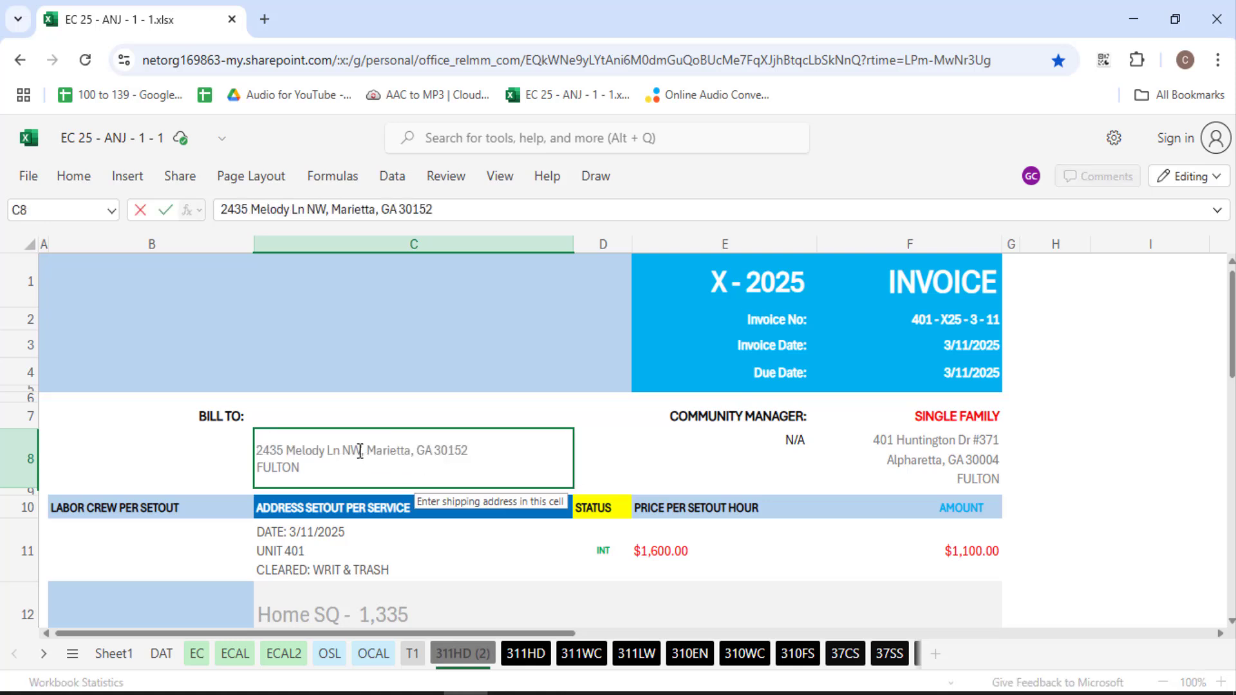
pyautogui.hotkey('shift', 'Right')
pyautogui.click(394, 462)
pyautogui.hotkey('alt', 'Return')
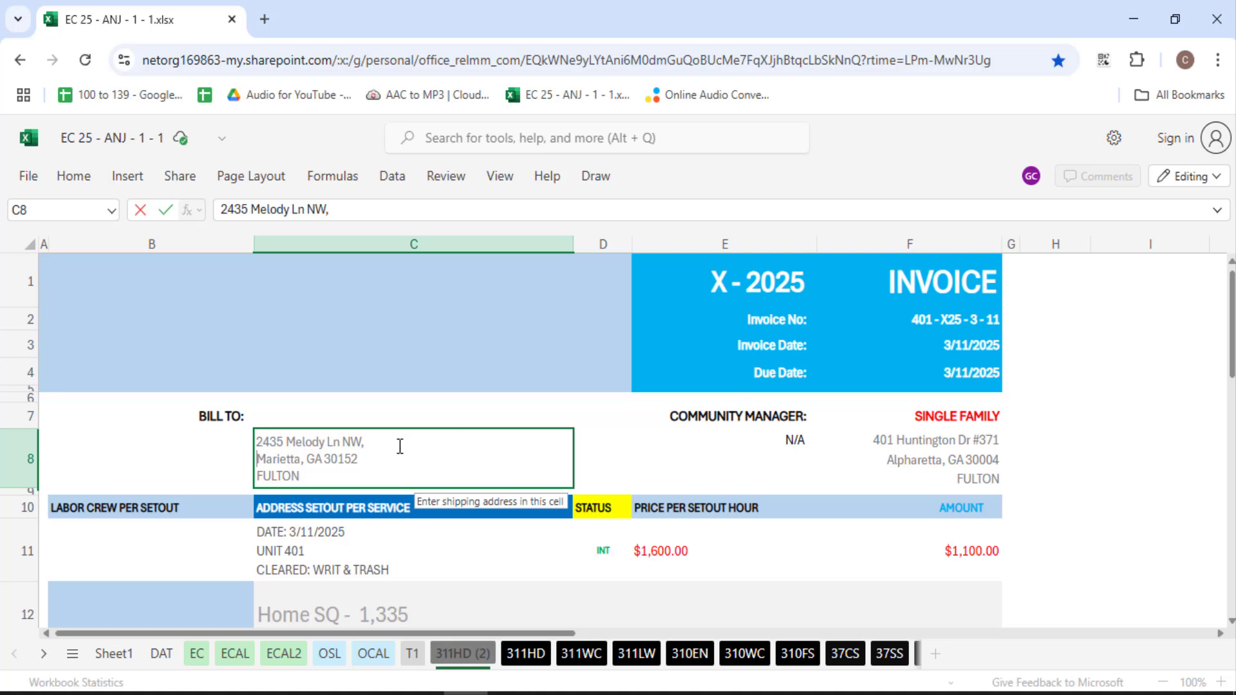
pyautogui.press('BackSpace')
pyautogui.moveTo(369, 459); pyautogui.dragTo(256, 437)
pyautogui.hotkey('ctrl', 'c')
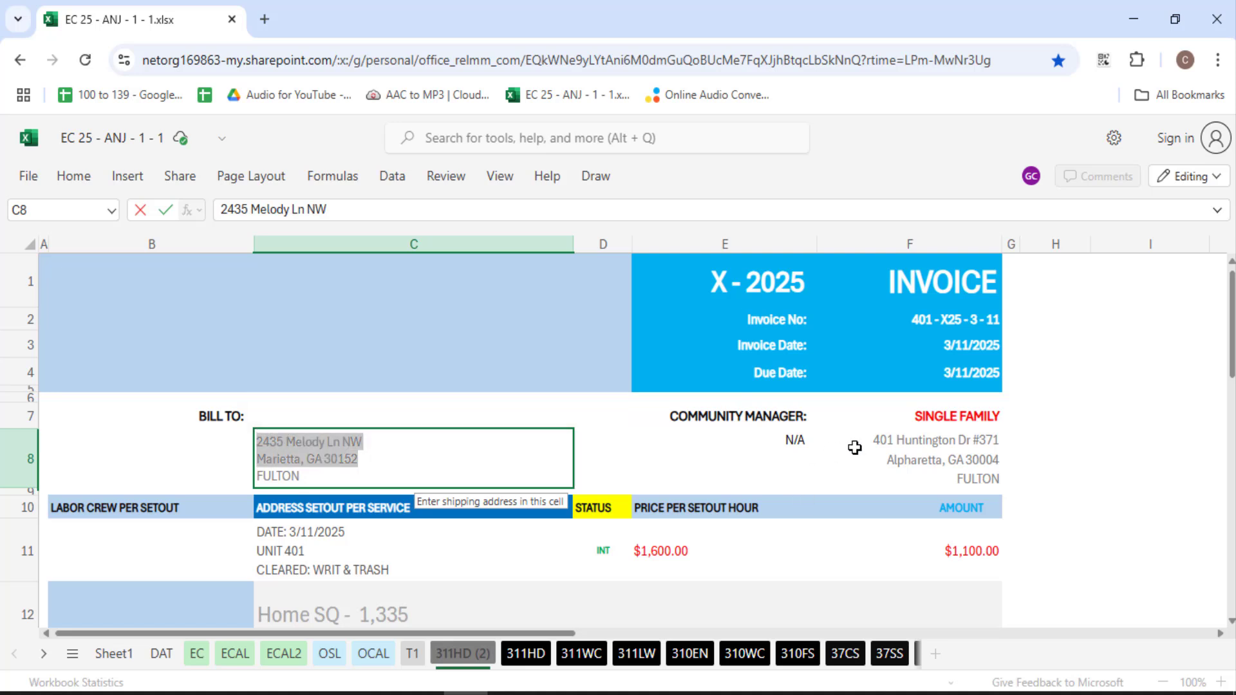
pyautogui.doubleClick(956, 449)
pyautogui.moveTo(874, 442); pyautogui.dragTo(997, 457)
pyautogui.hotkey('ctrl', 'v')
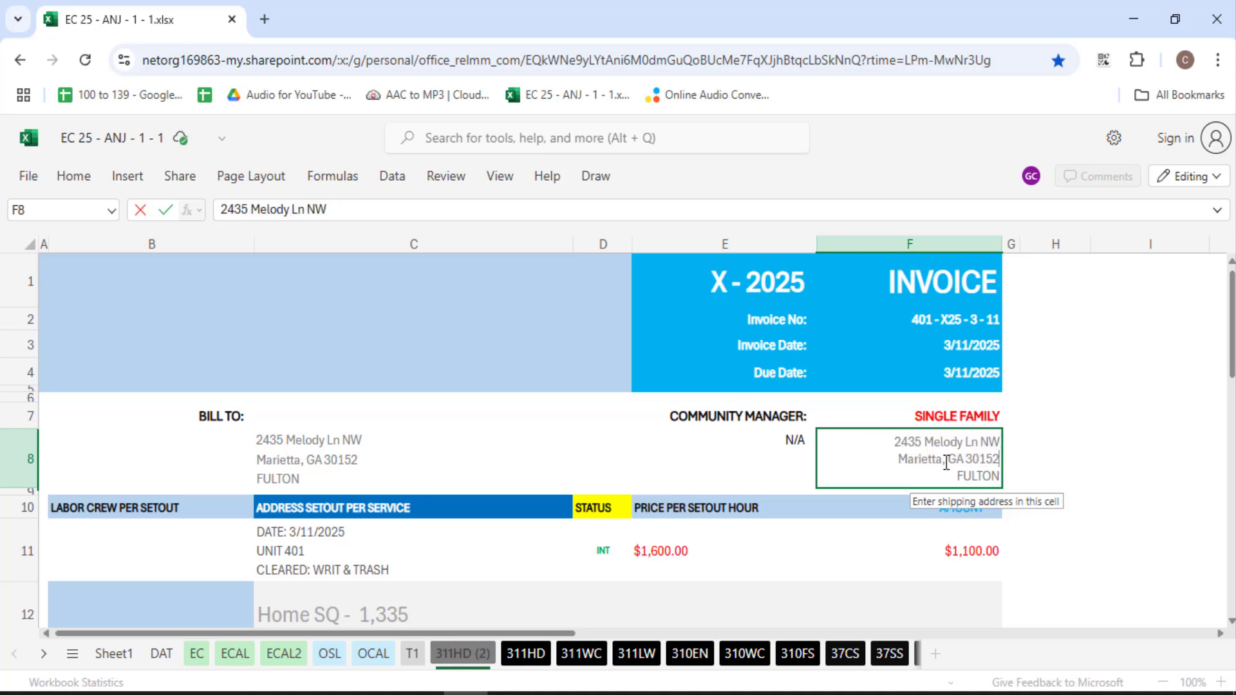
# Replace 401 with 2435 in the F2 invoice number and the C11 UNIT line
pyautogui.doubleClick(922, 443)
pyautogui.hotkey('ctrl', 'c')
pyautogui.doubleClick(932, 317)
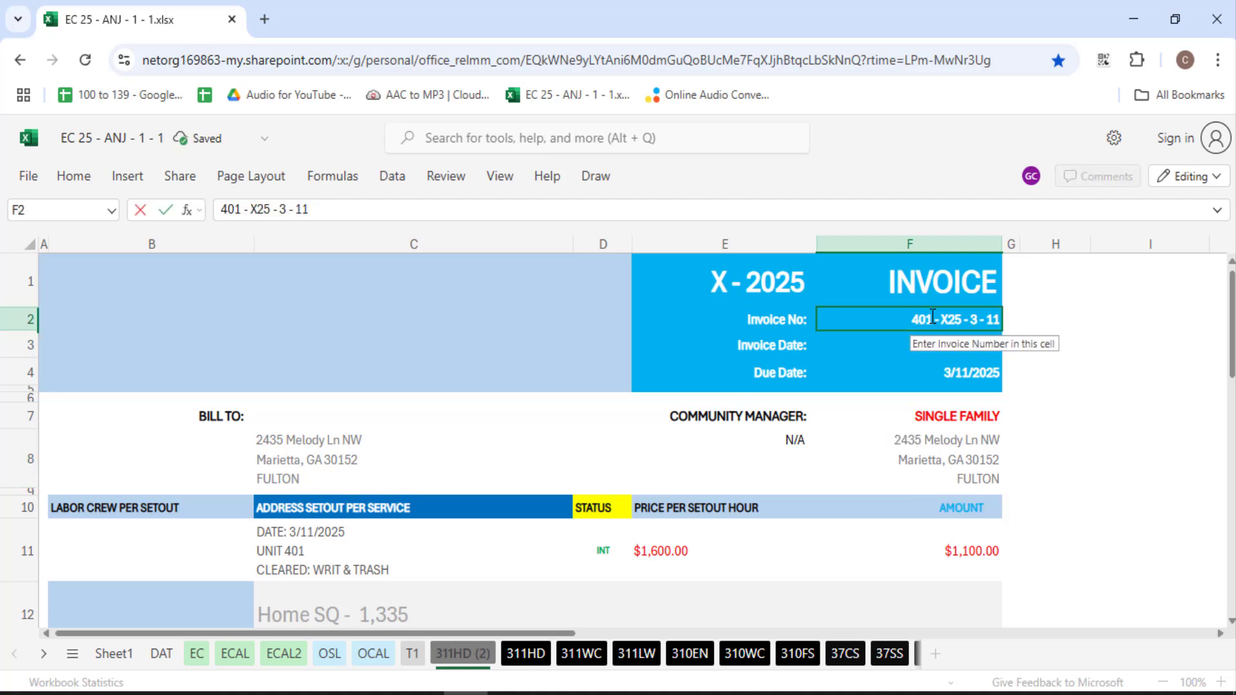
pyautogui.doubleClick(928, 319)
pyautogui.hotkey('ctrl', 'v')
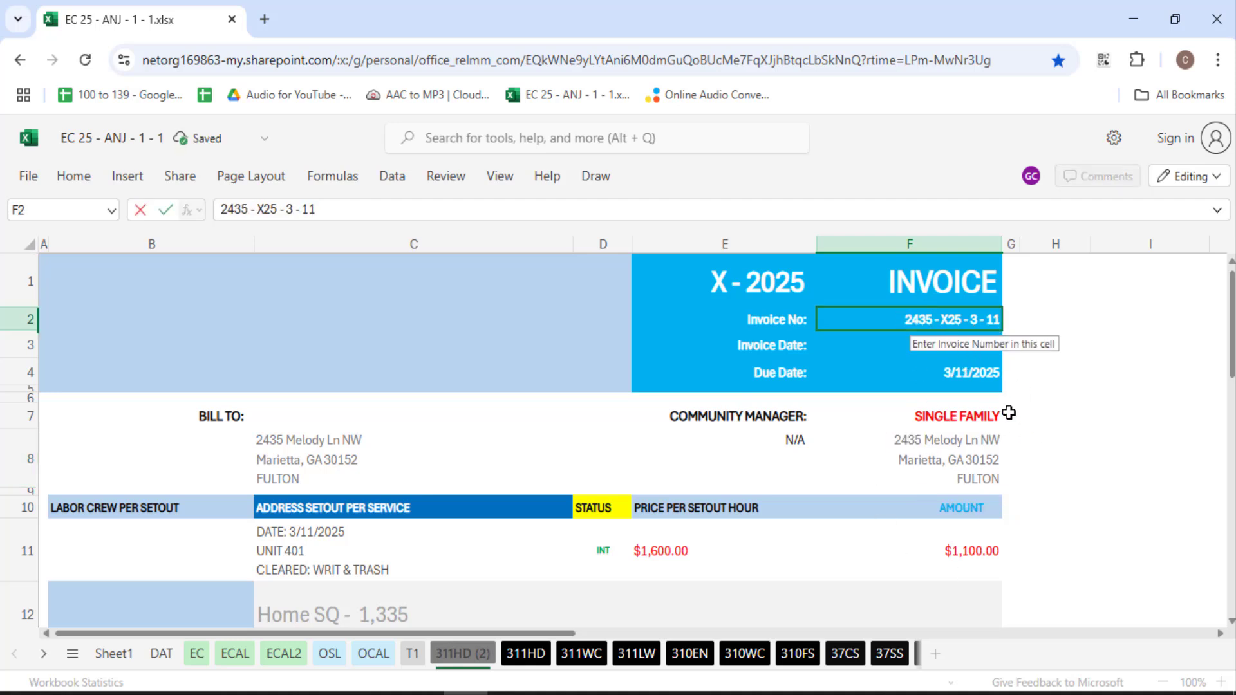
pyautogui.click(988, 444)
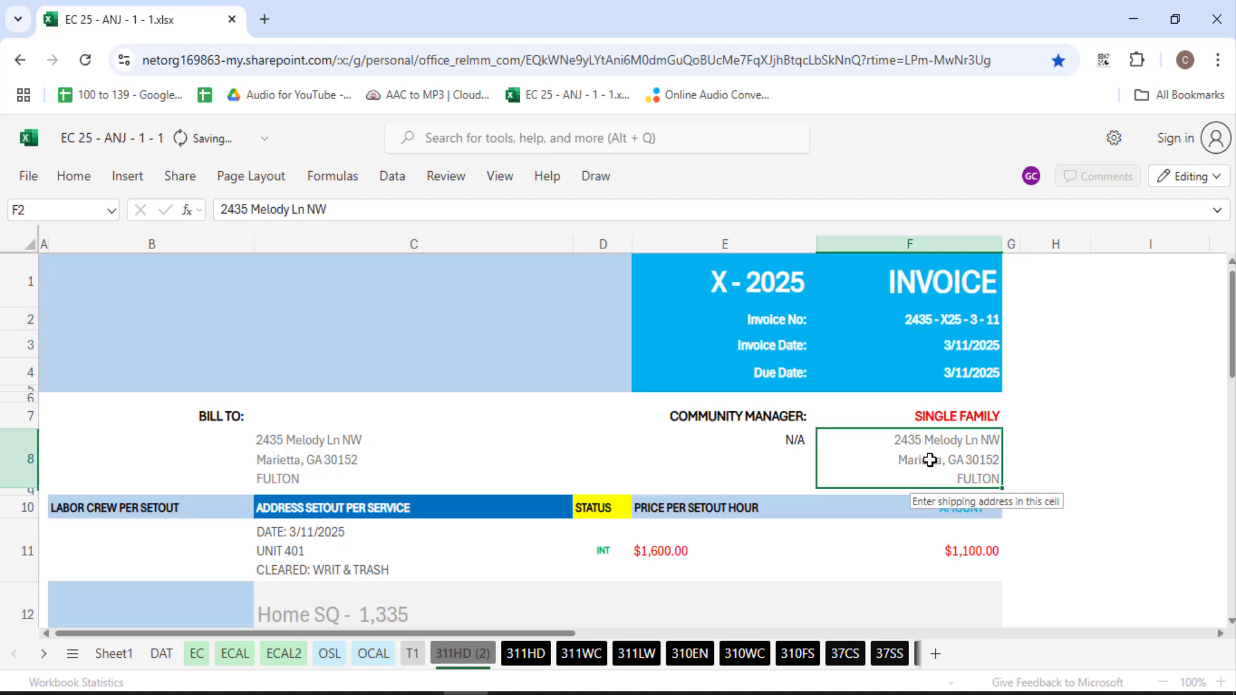
pyautogui.click(307, 552)
pyautogui.doubleClick(295, 550)
pyautogui.hotkey('ctrl', 'v')
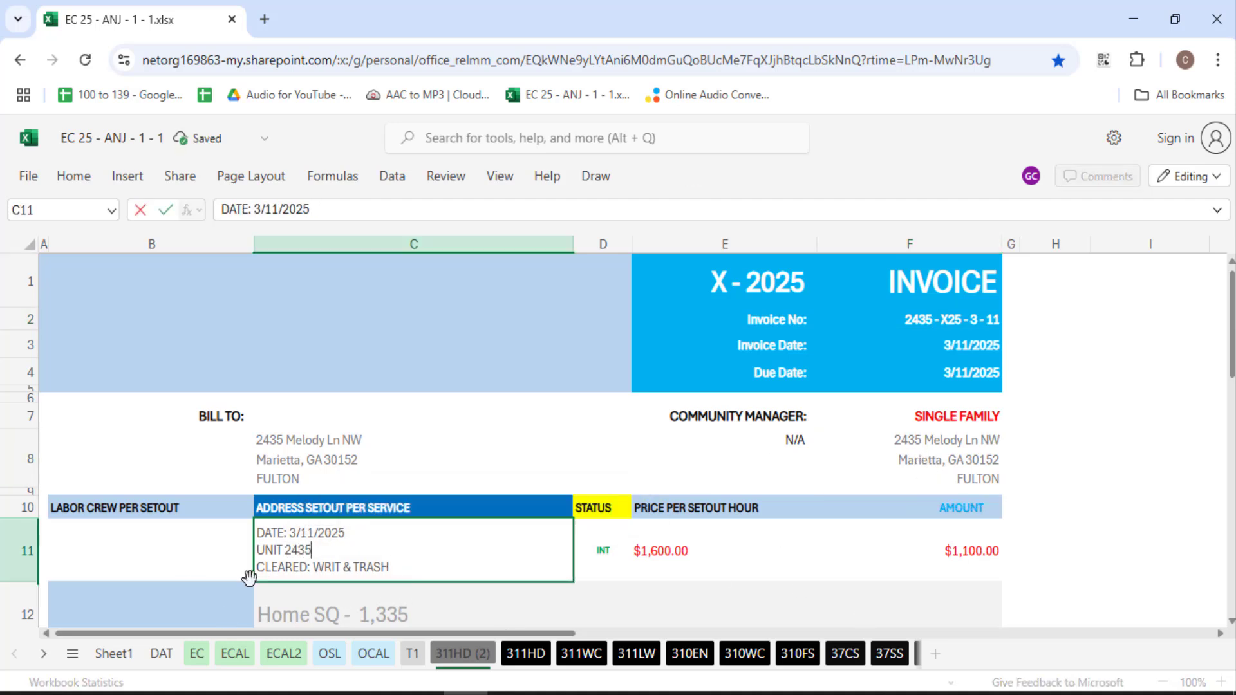
pyautogui.click(712, 552)
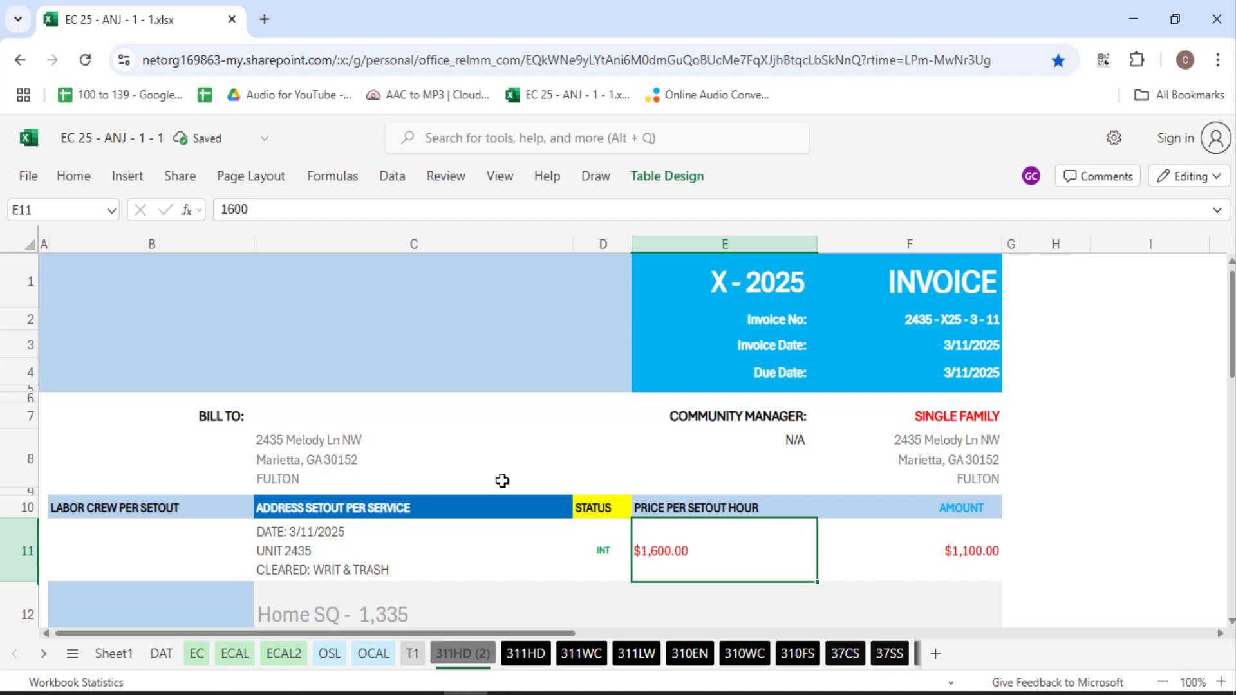
pyautogui.click(959, 320)
pyautogui.click(956, 381)
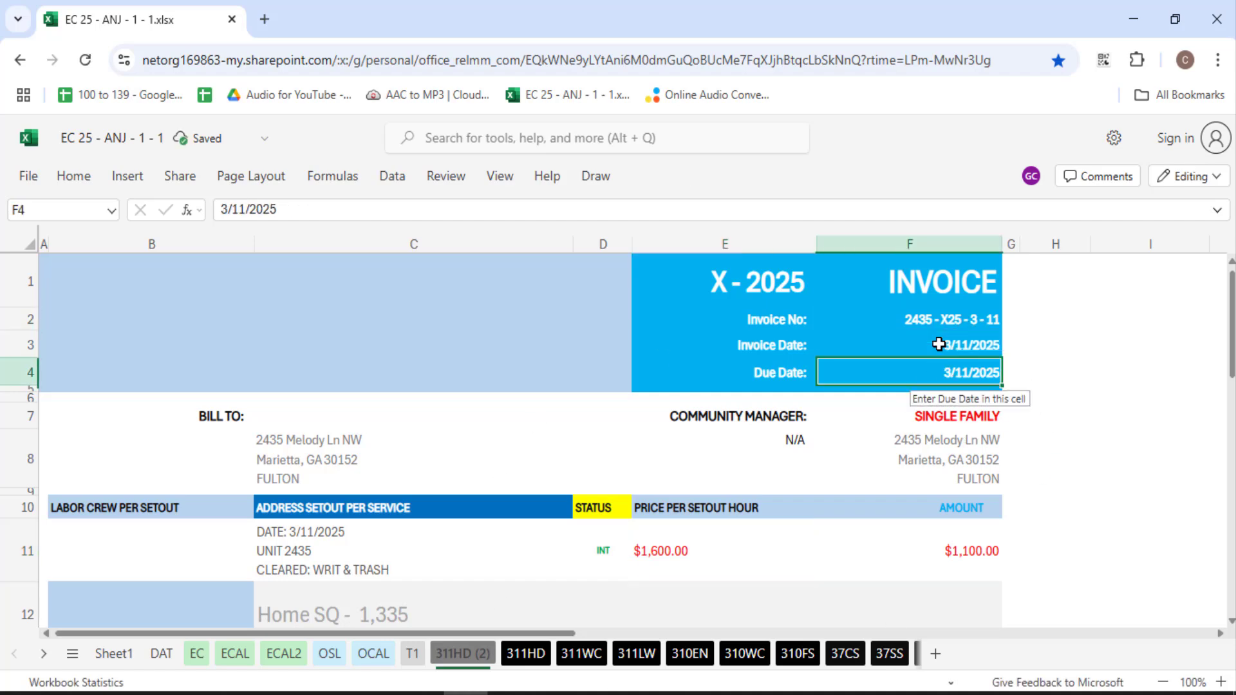
pyautogui.hotkey('ctrl', 'Tab')
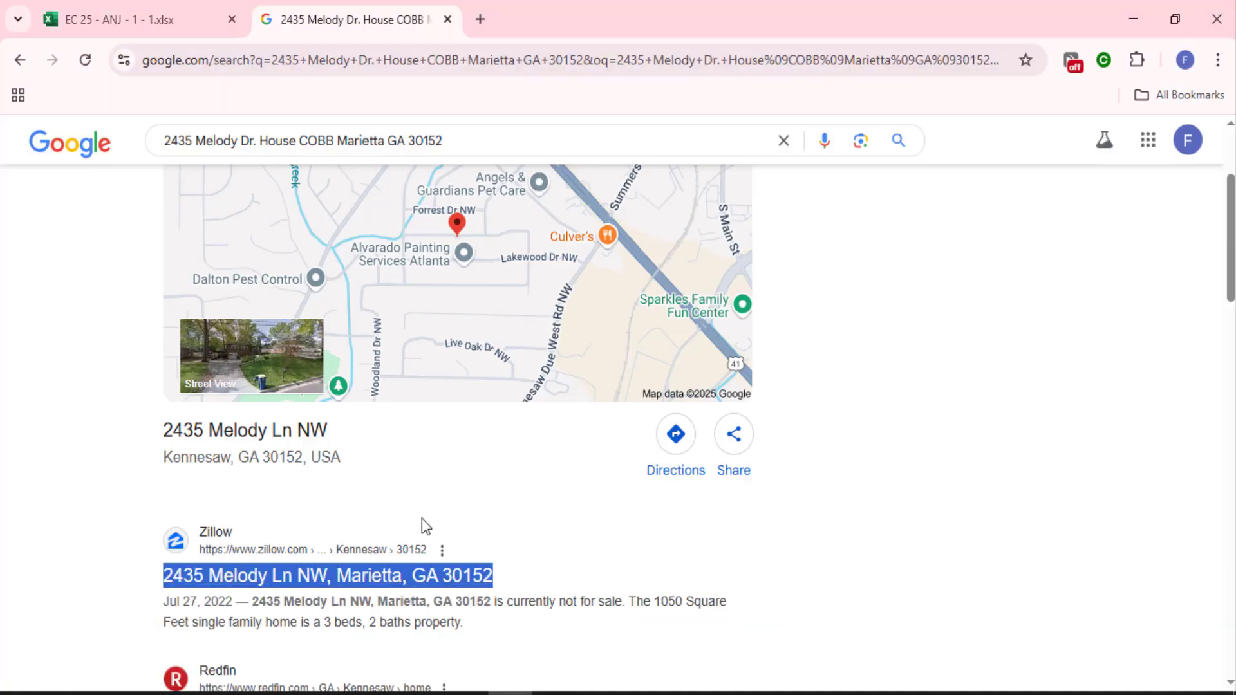
# Change the invoice number in F2 to end in 3 - 12
pyautogui.click(215, 5)
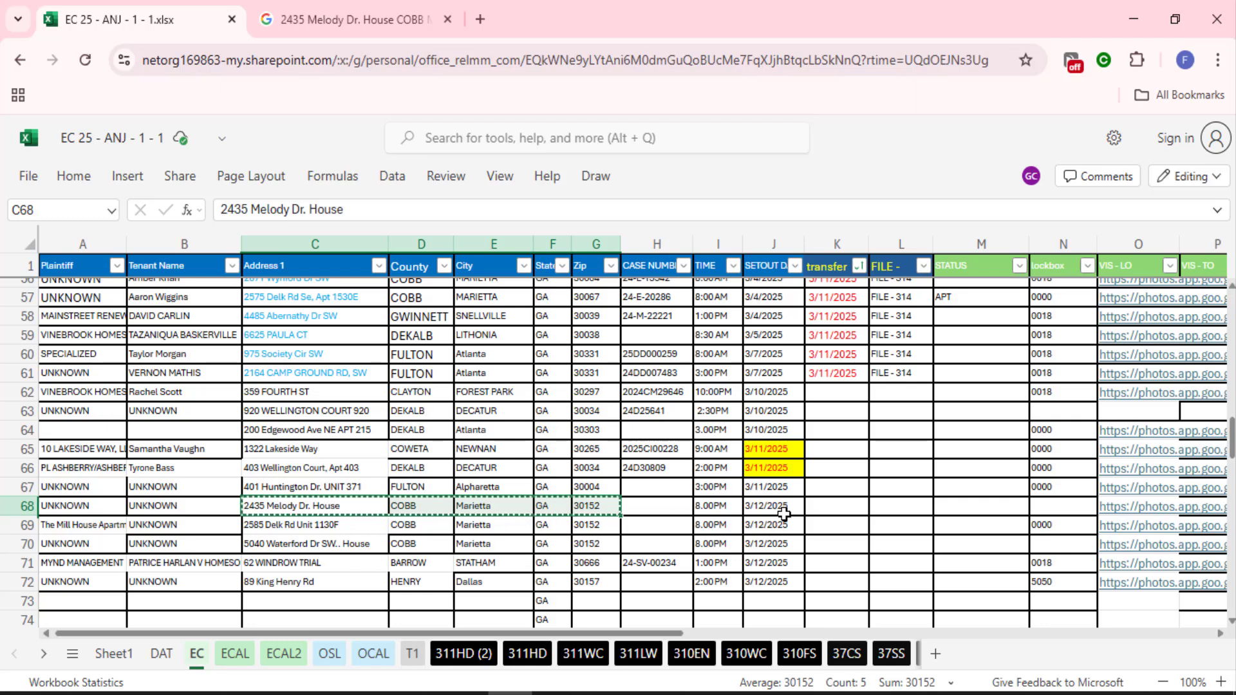
pyautogui.hotkey('alt', 'Tab')
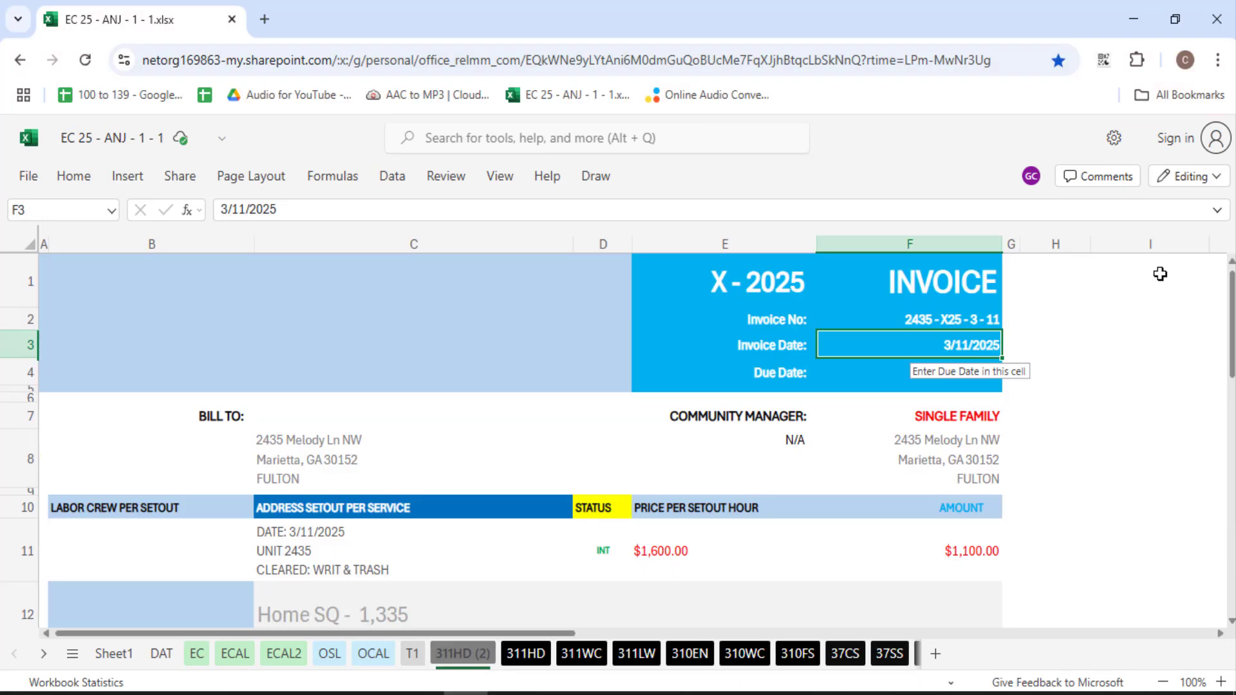
pyautogui.doubleClick(987, 320)
pyautogui.moveTo(993, 320); pyautogui.dragTo(1082, 327)
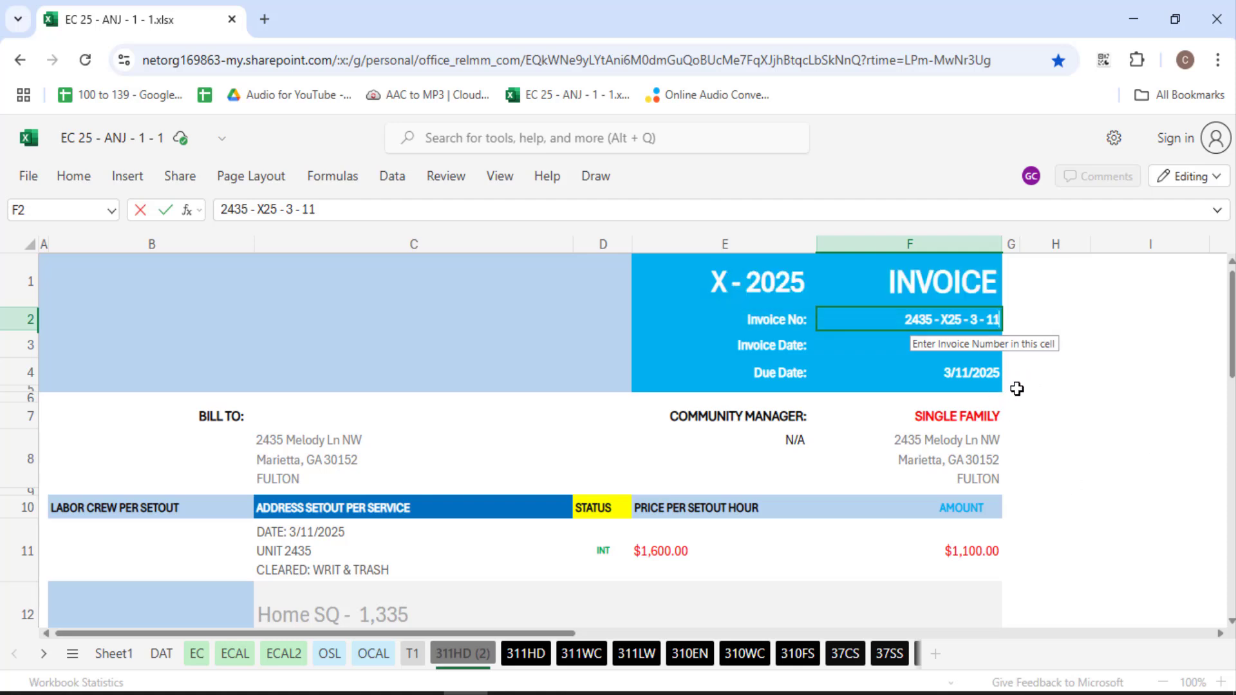
pyautogui.press('BackSpace')
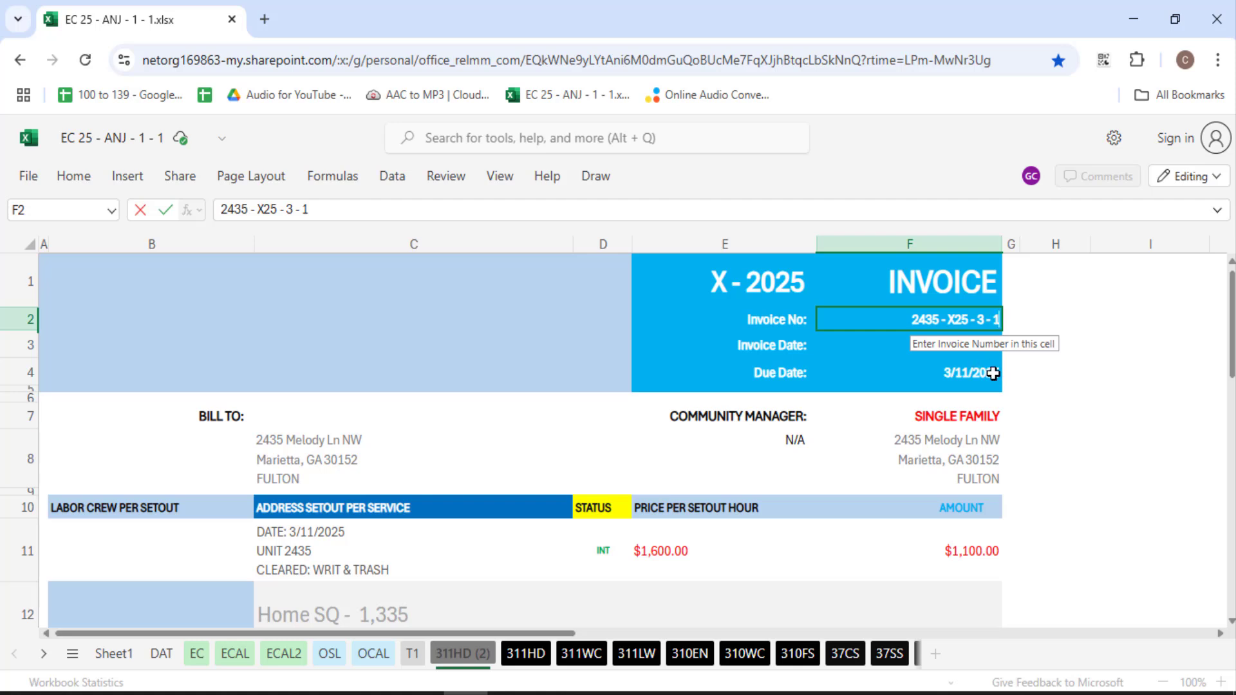
pyautogui.write('2')
pyautogui.click(958, 364)
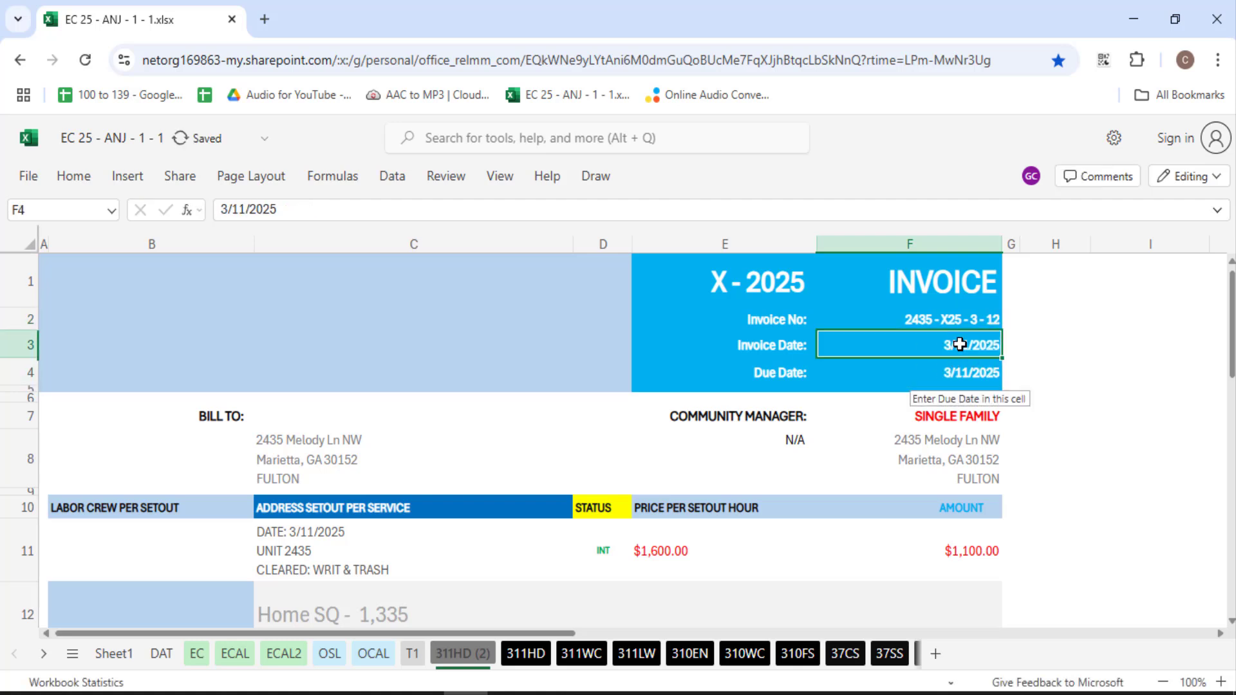
# Change the invoice date F3 and due date F4 from 3/11/2025 to 3/12/2025
pyautogui.doubleClick(966, 344)
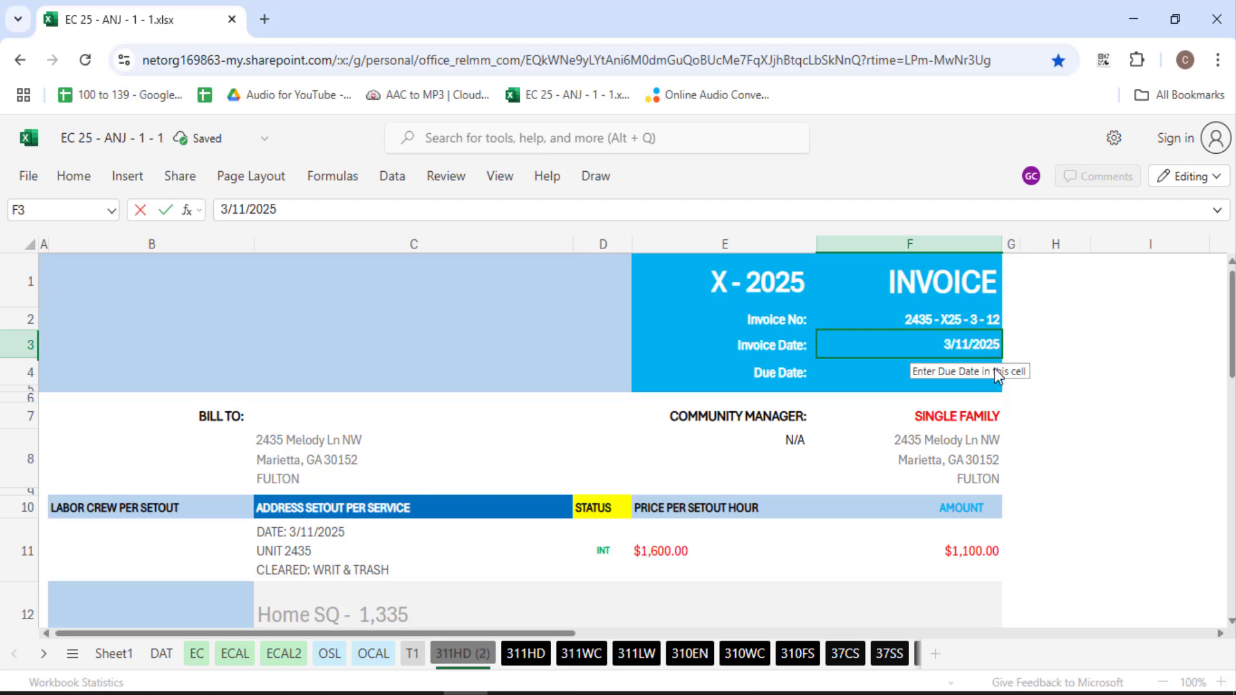
pyautogui.press('BackSpace')
pyautogui.write('2')
pyautogui.click(983, 372)
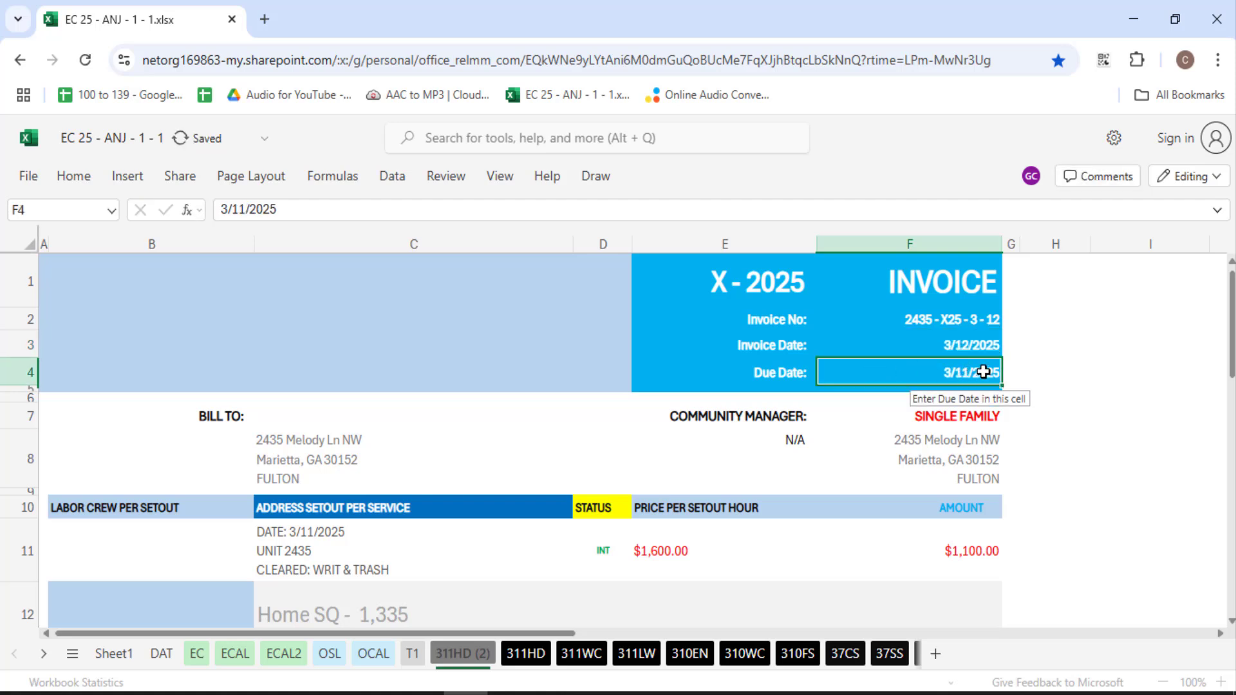
pyautogui.doubleClick(983, 373)
pyautogui.press('BackSpace')
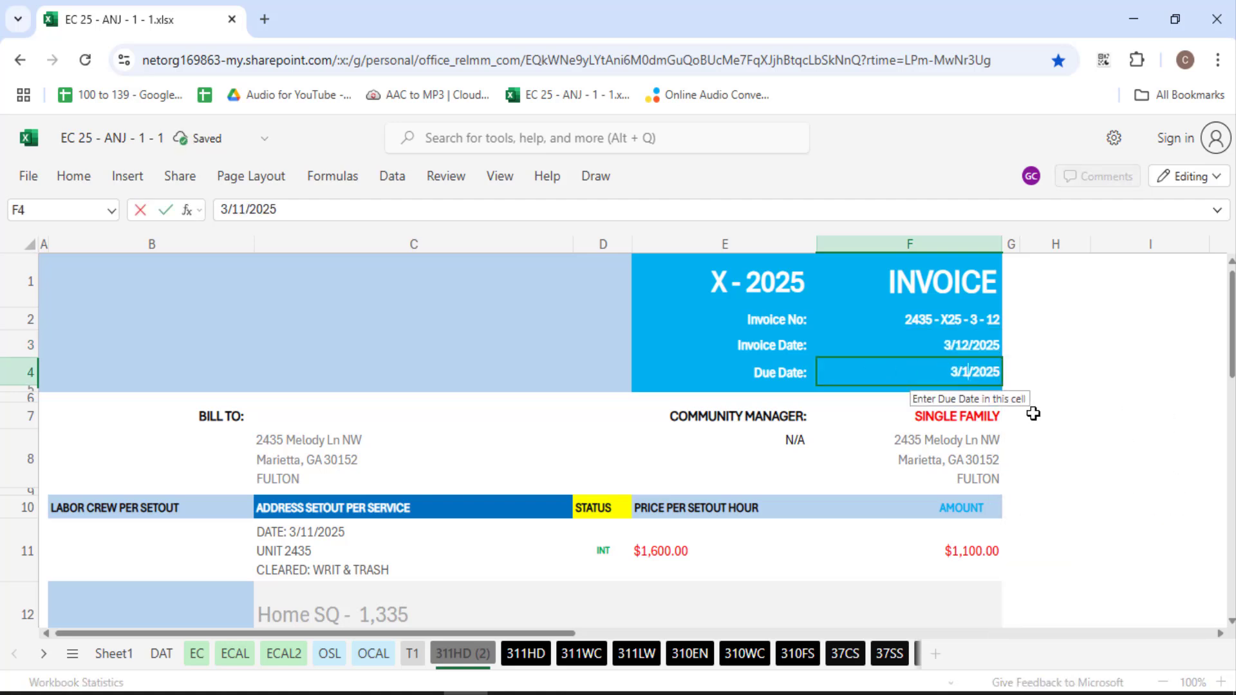
pyautogui.write('2')
pyautogui.click(781, 441)
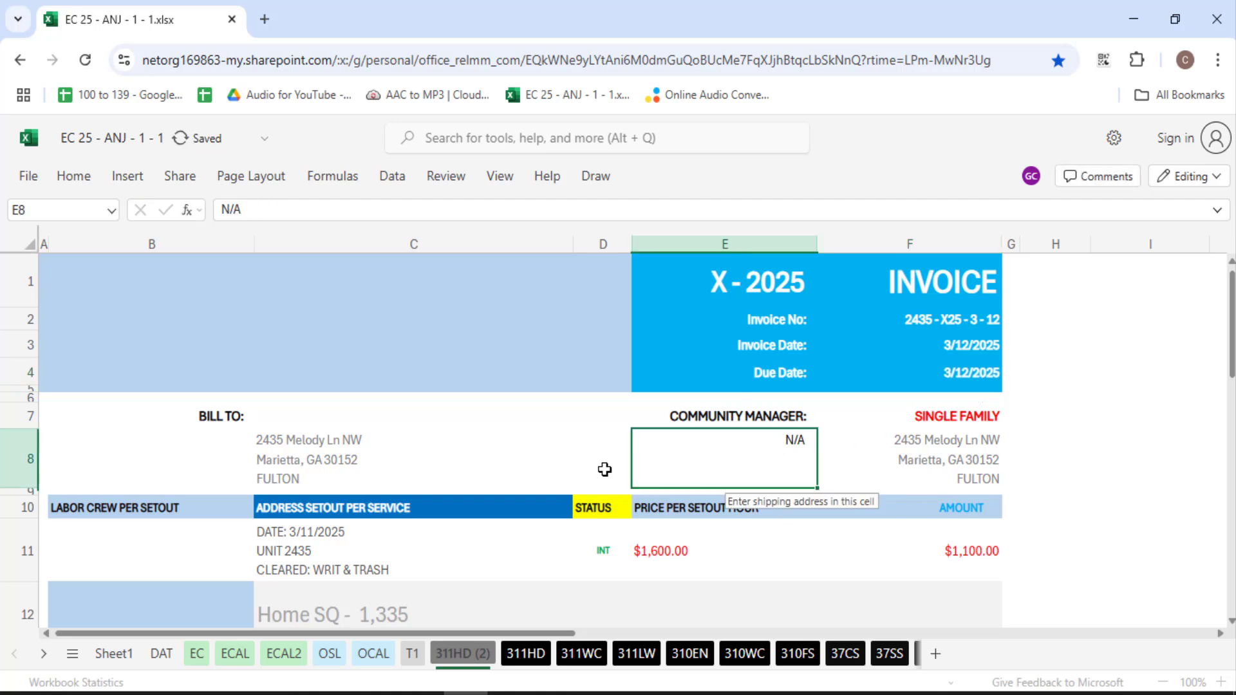
pyautogui.scroll(-3, 605, 470)
# Change the service date in C11 to 3/12/2025
pyautogui.doubleClick(314, 343)
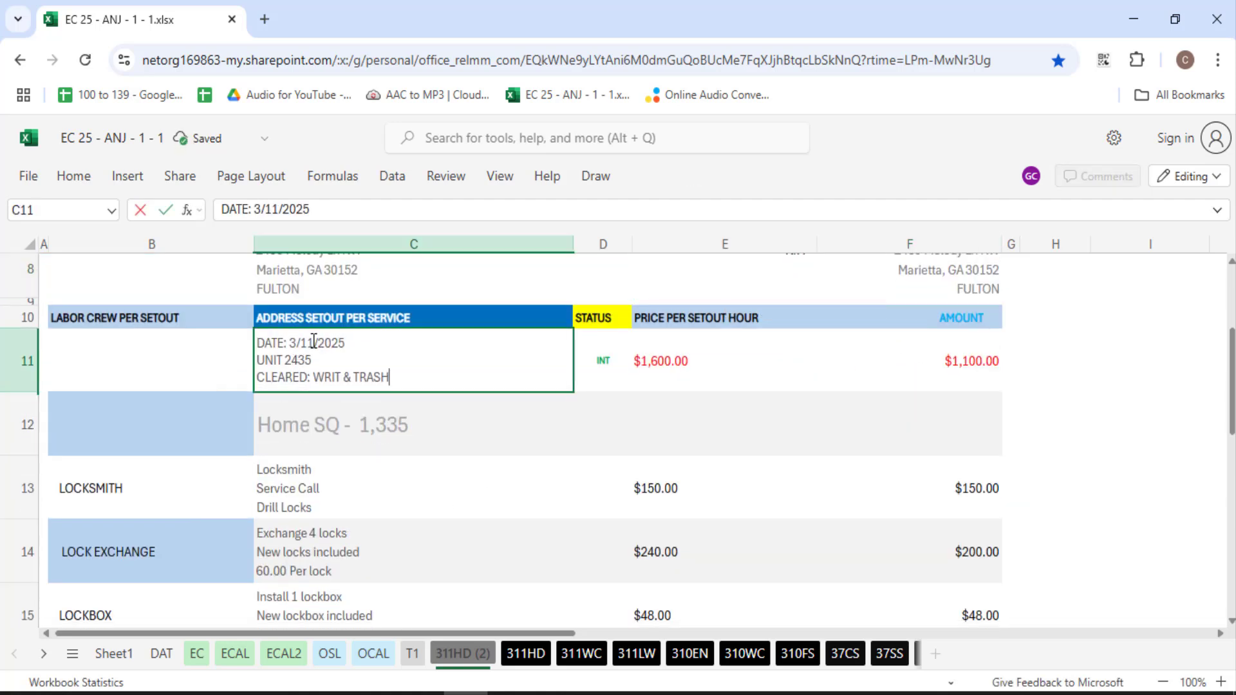
pyautogui.click(314, 342)
pyautogui.press('BackSpace')
pyautogui.write('2')
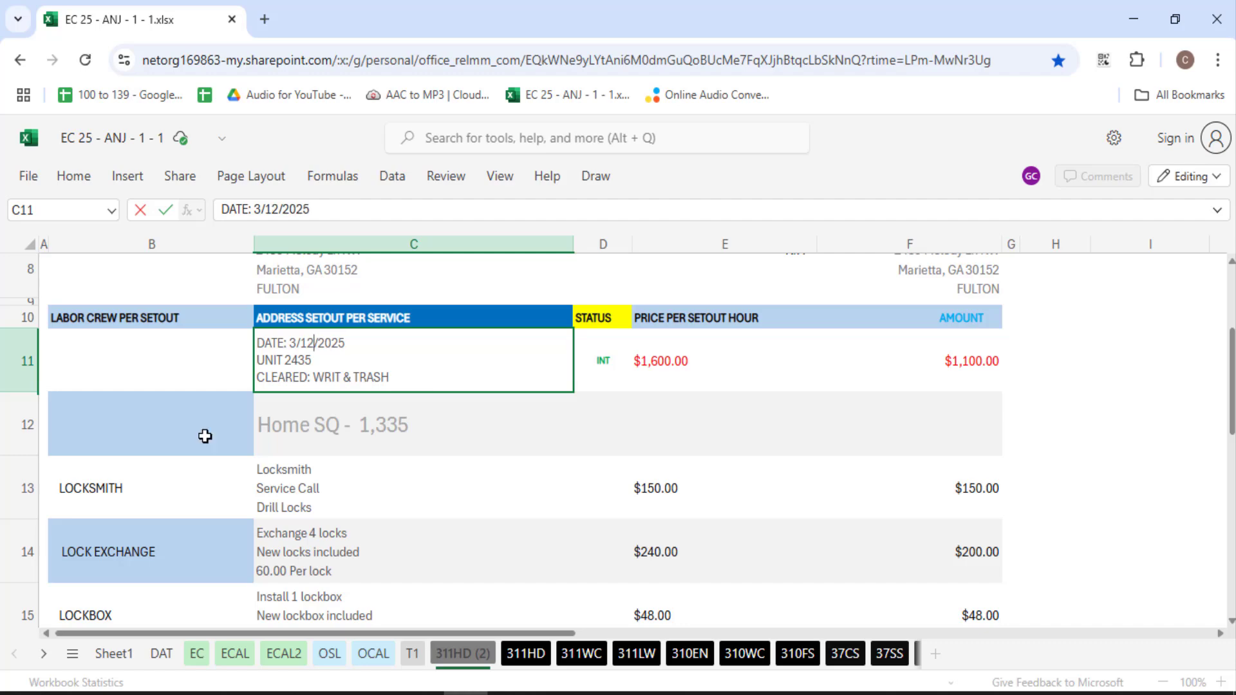
pyautogui.scroll(-5, 403, 479)
pyautogui.click(394, 403)
pyautogui.scroll(3, 389, 433)
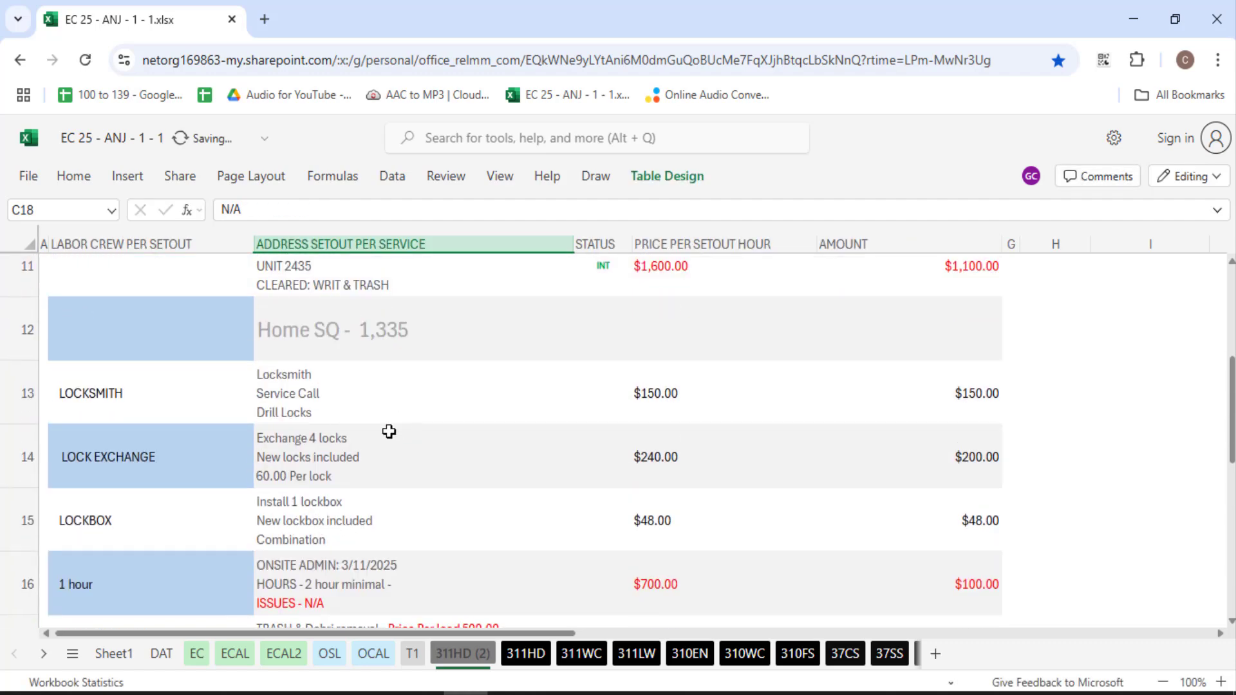
# Change the ONSITE ADMIN date in C16 to 3/12/2025
pyautogui.doubleClick(368, 568)
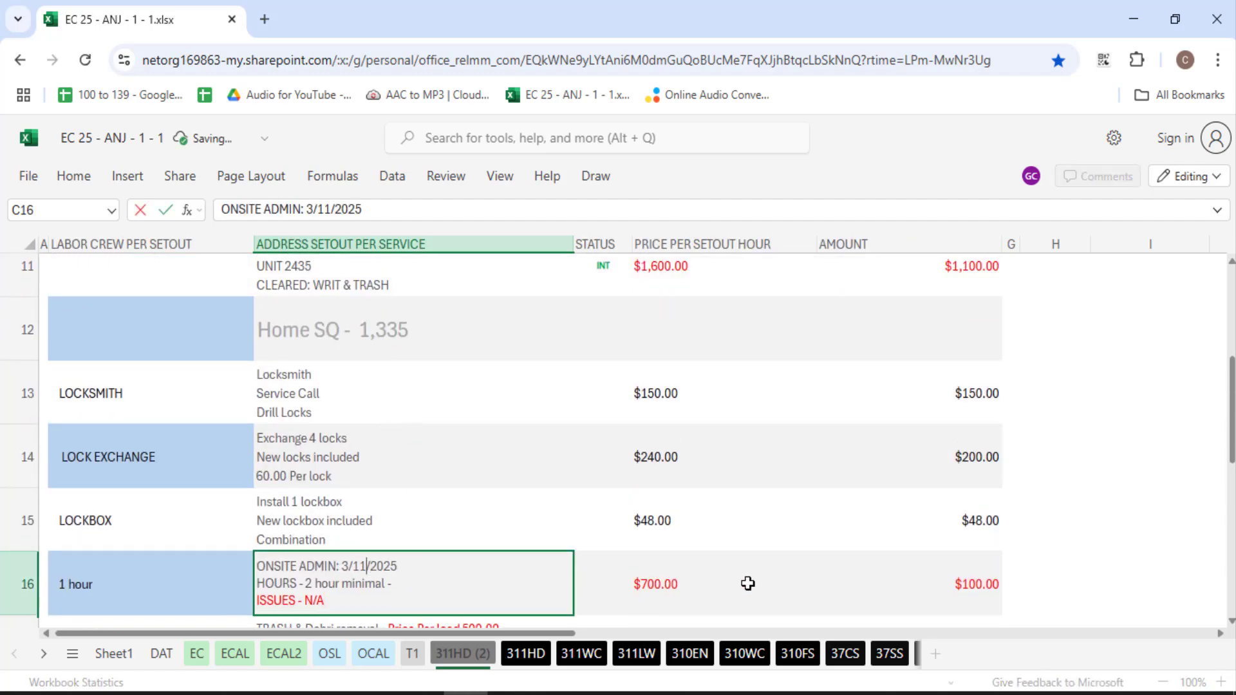
pyautogui.press('BackSpace')
pyautogui.write('2')
pyautogui.click(407, 362)
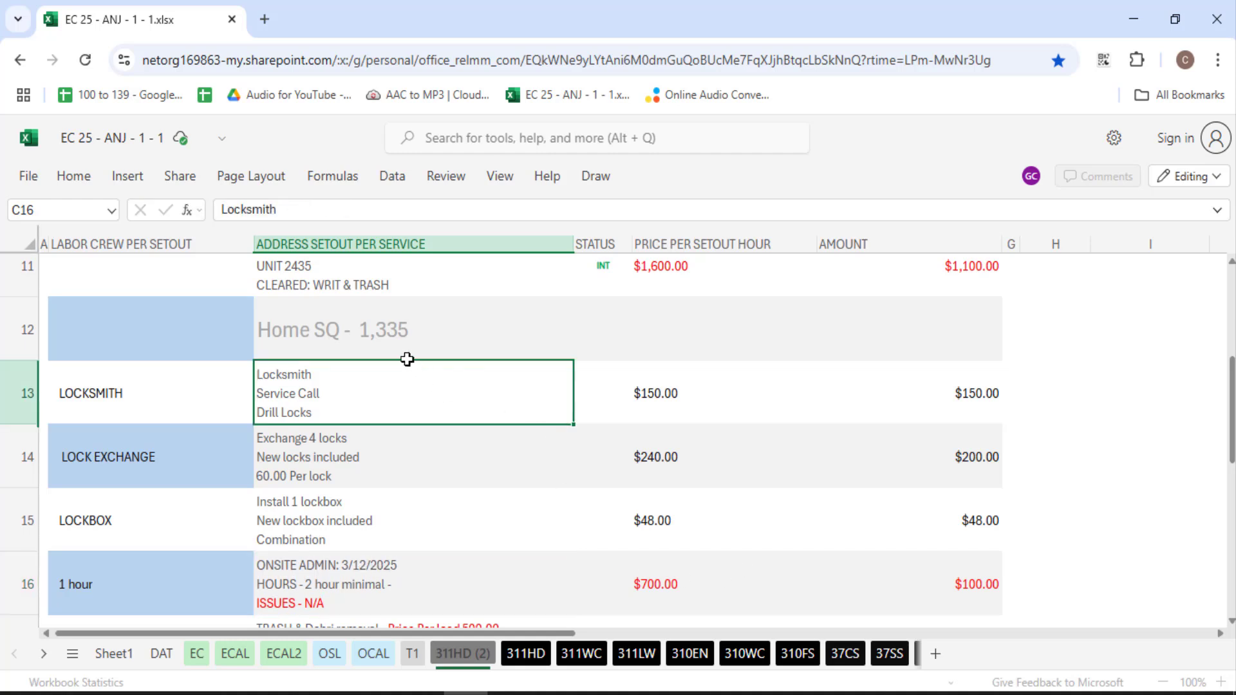
# Select the old 1,335 figure in the Home SQ cell C12 and bring up the window switcher
pyautogui.click(407, 356)
pyautogui.scroll(2, 405, 444)
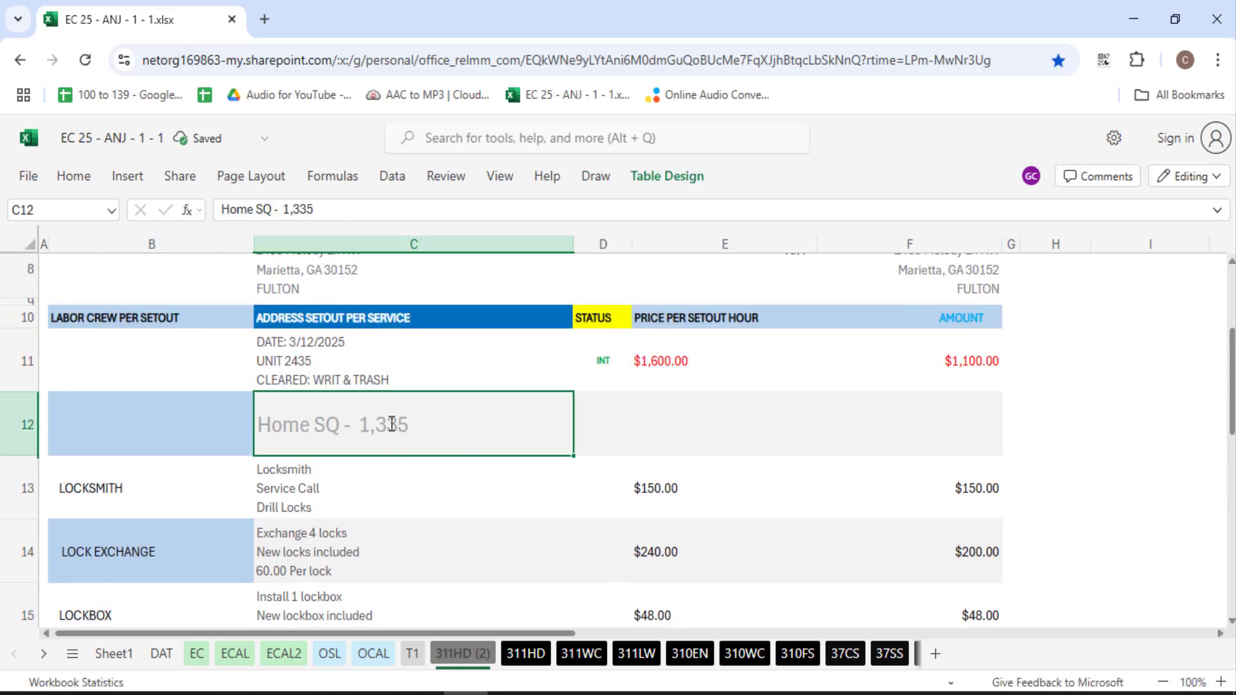
pyautogui.moveTo(359, 425); pyautogui.dragTo(472, 470)
pyautogui.hotkey('alt', 'Tab')
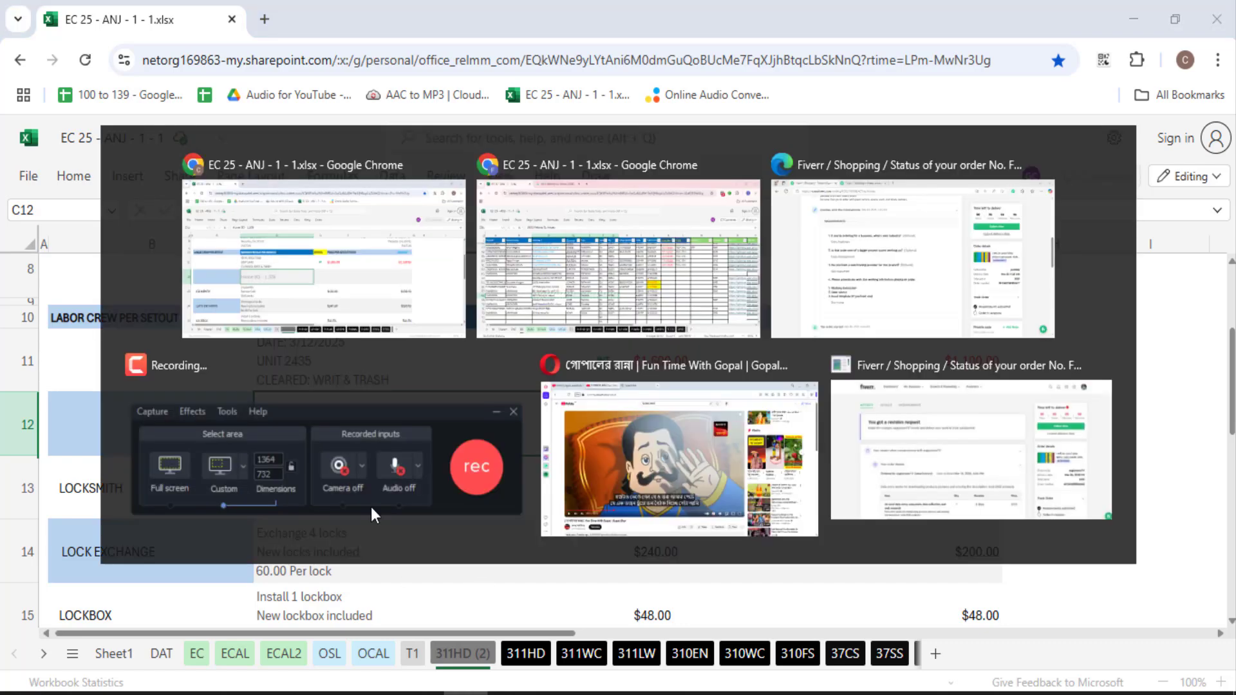
pyautogui.click(309, 16)
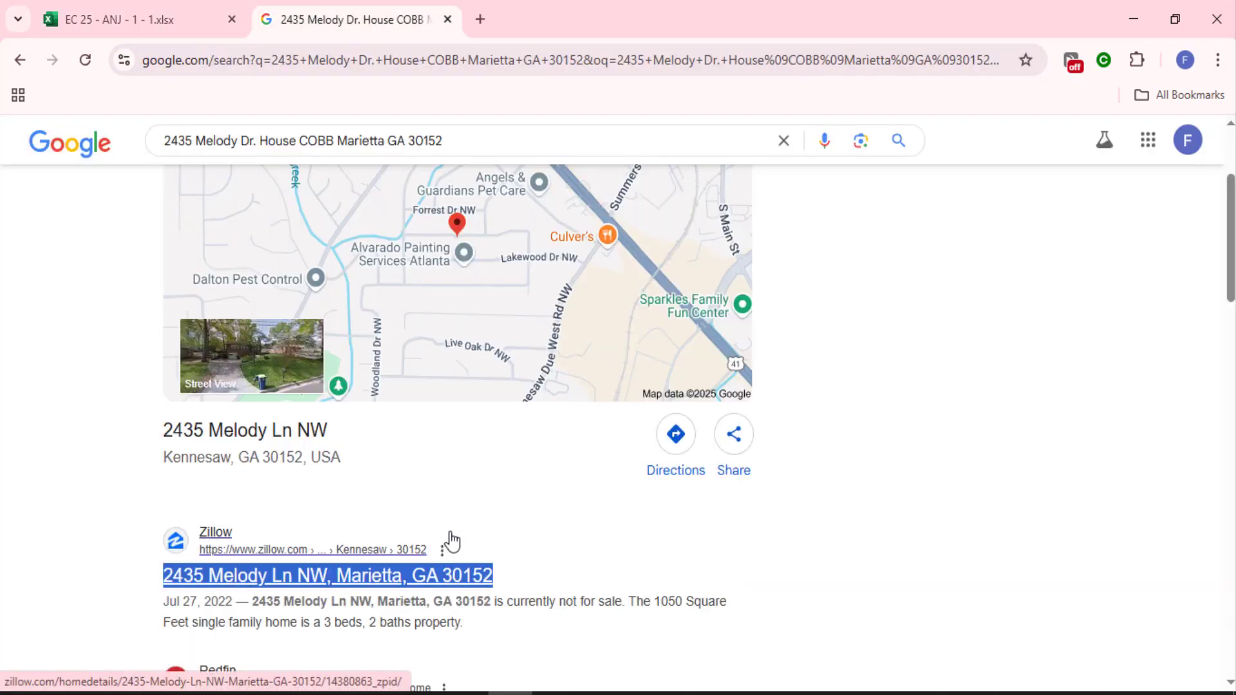
pyautogui.scroll(-1, 629, 596)
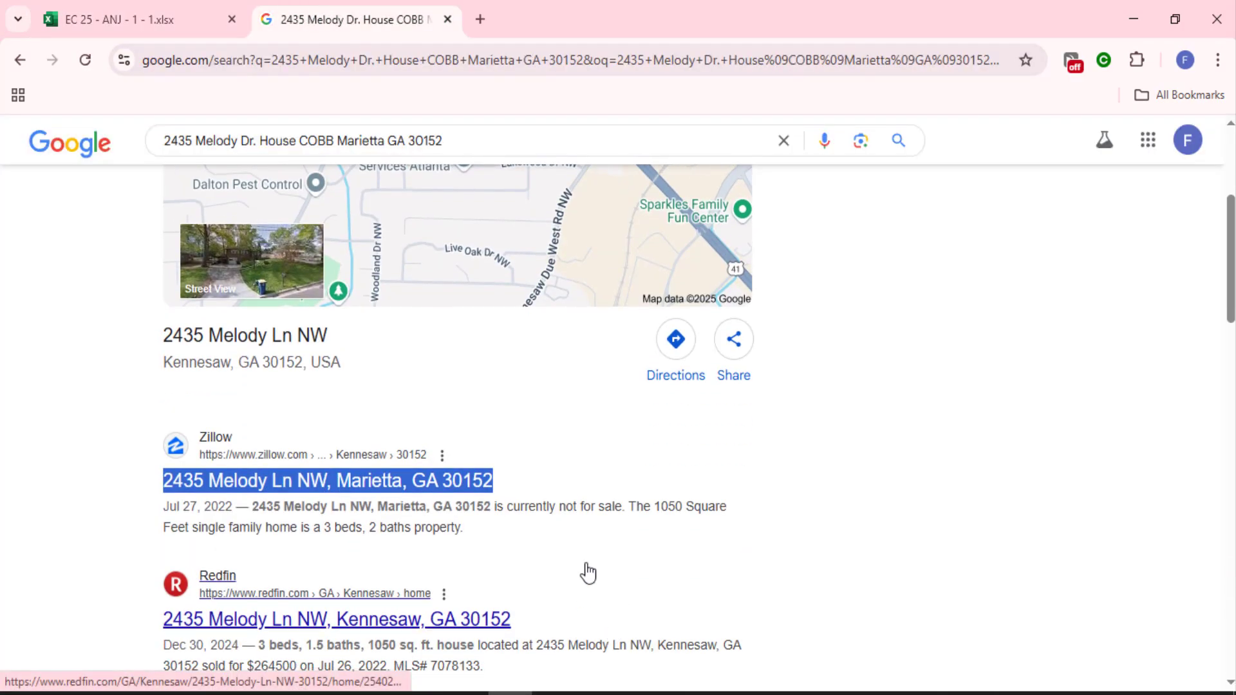
pyautogui.click(679, 506)
pyautogui.doubleClick(680, 506)
pyautogui.click(683, 506)
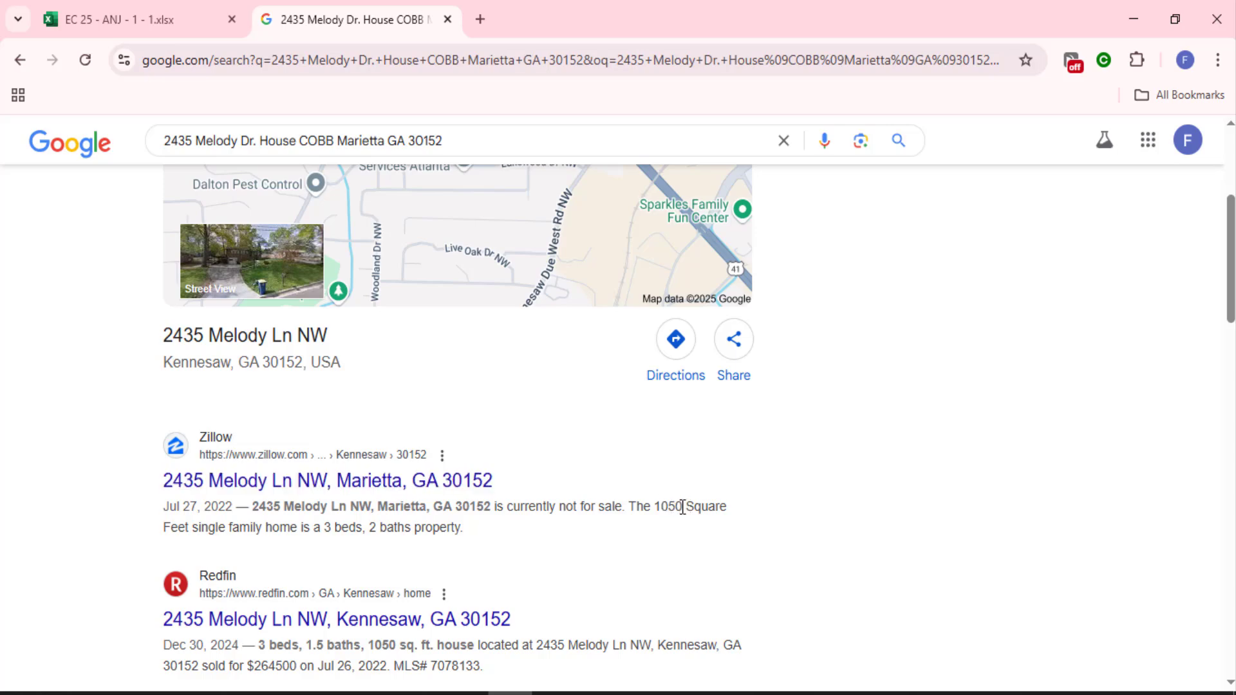
pyautogui.doubleClick(663, 508)
# Replace Home SQ 1,335 in C12 with the copied 1050
pyautogui.hotkey('alt', 'Tab')
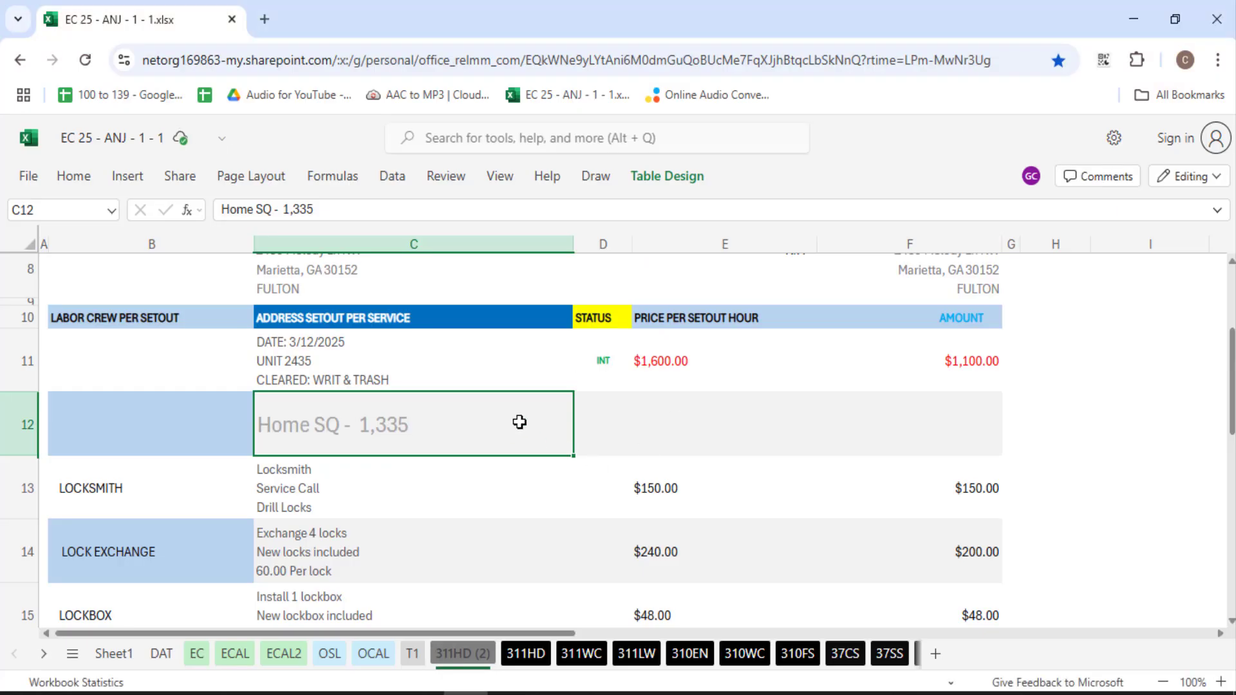
pyautogui.hotkey('ctrl', 'shift', 'Left')
pyautogui.hotkey('ctrl', 'shift', 'Left')
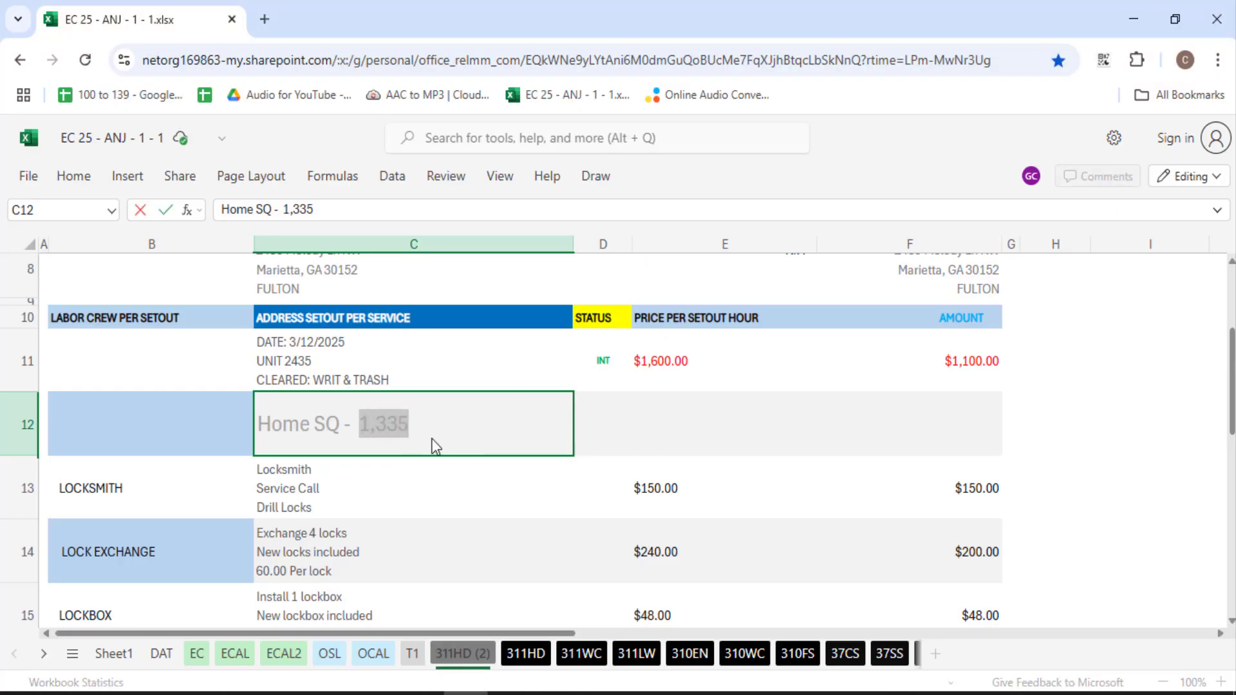
pyautogui.hotkey('ctrl', 'v')
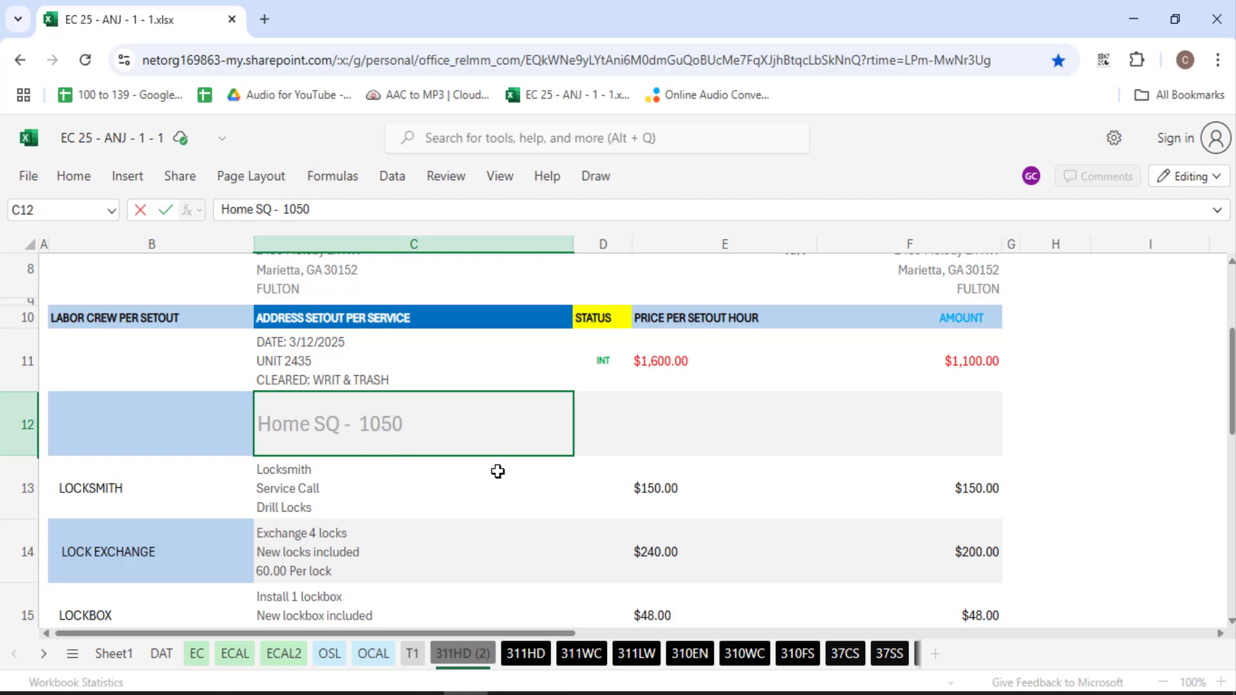
pyautogui.click(707, 432)
pyautogui.scroll(-4, 472, 553)
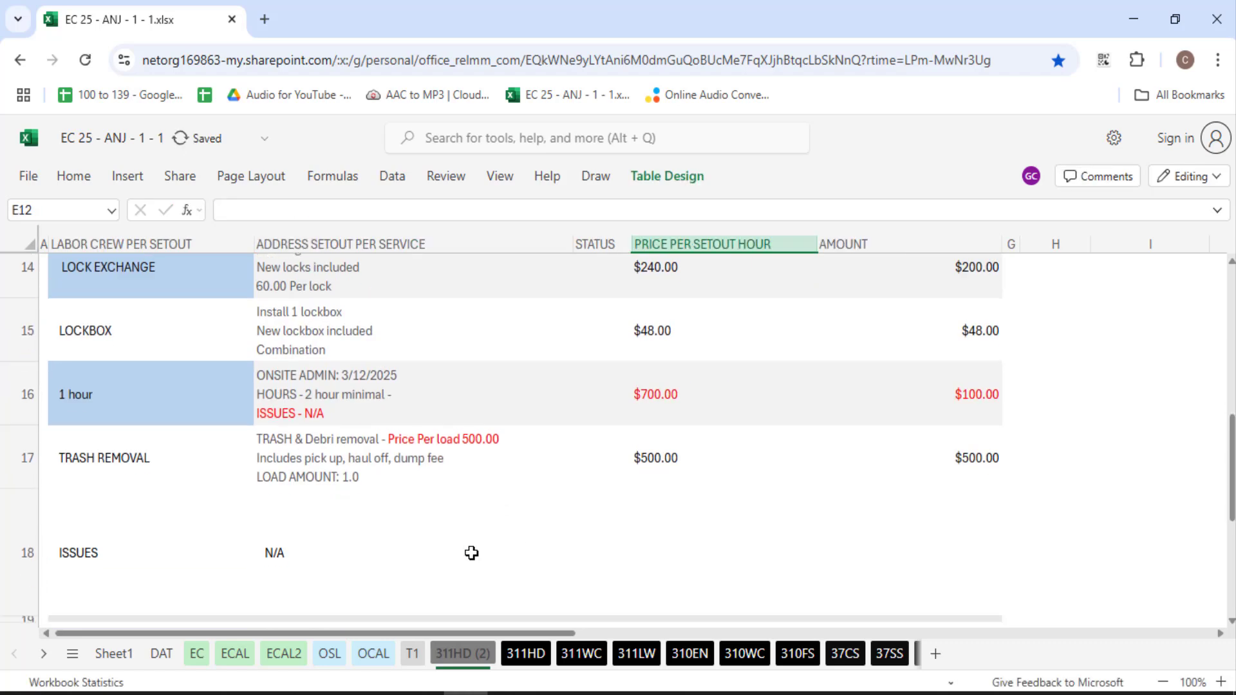
pyautogui.scroll(-3, 527, 554)
pyautogui.scroll(6, 414, 458)
pyautogui.scroll(3, 398, 475)
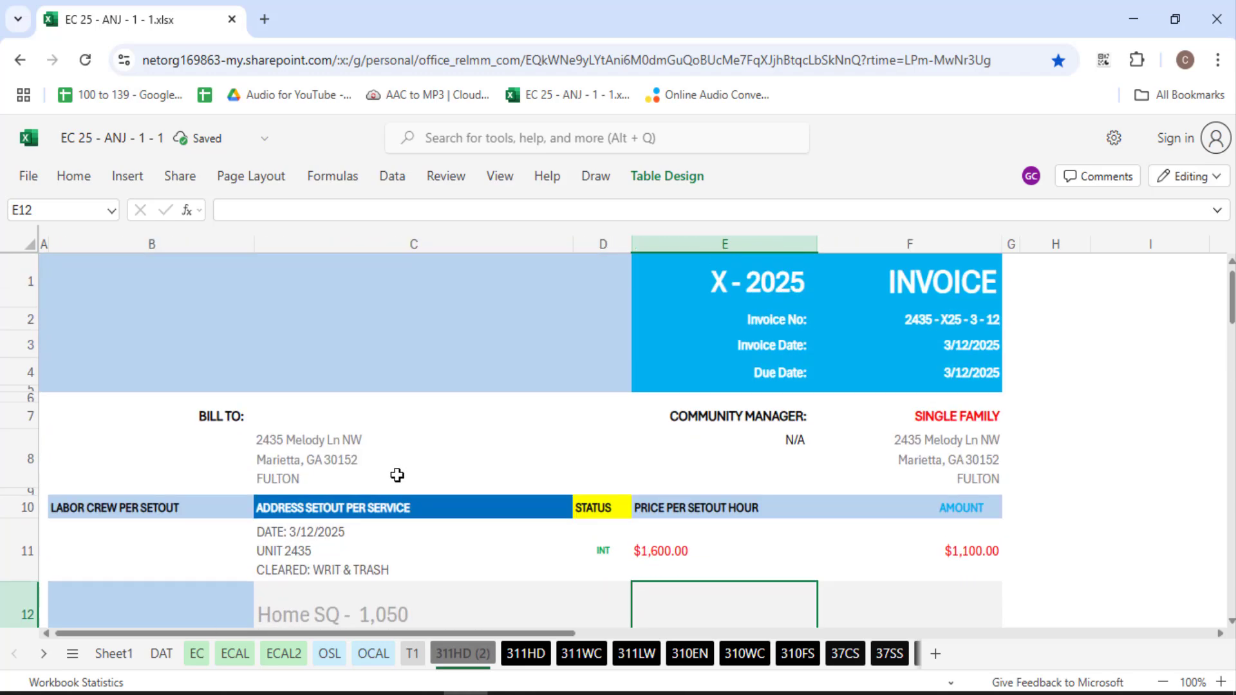
pyautogui.scroll(-1, 654, 600)
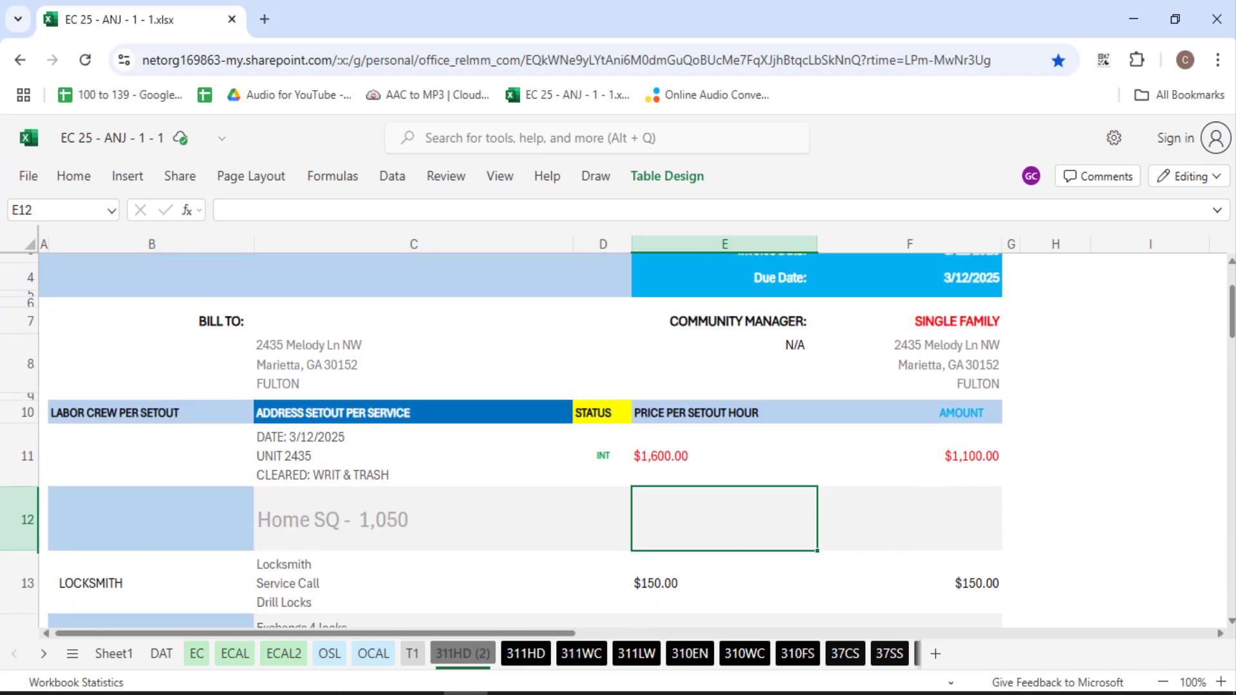
pyautogui.doubleClick(290, 351)
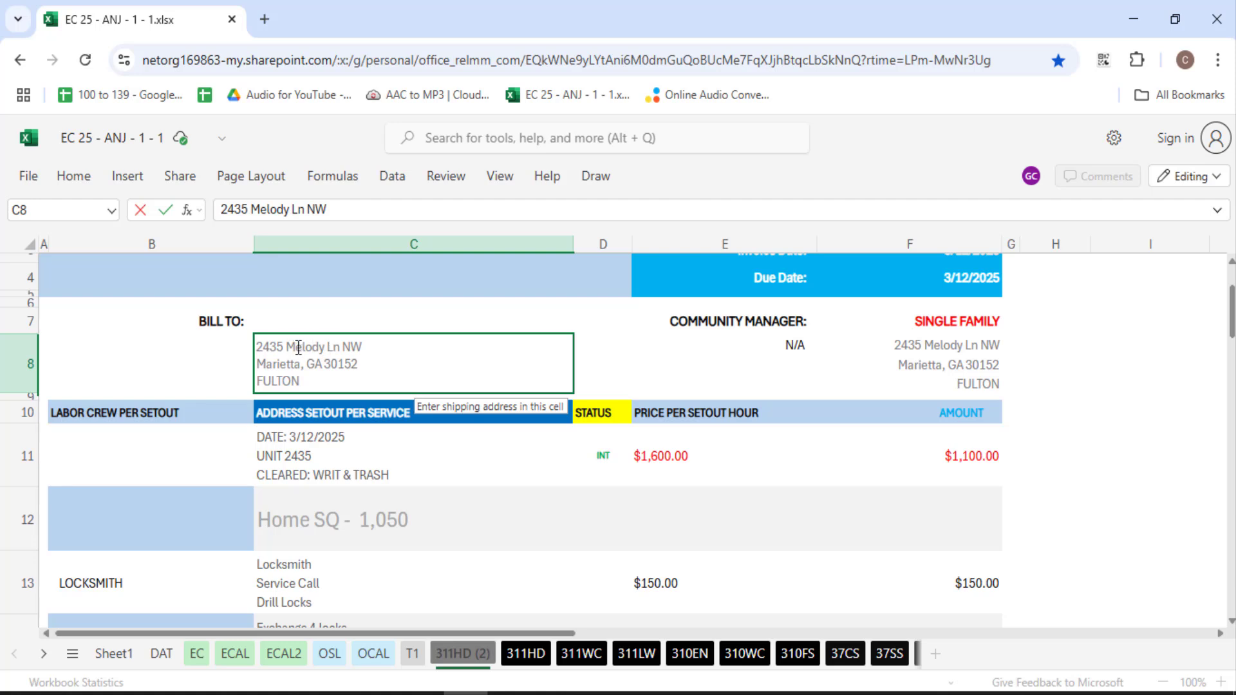
pyautogui.click(333, 347)
pyautogui.click(383, 374)
pyautogui.moveTo(326, 348); pyautogui.dragTo(333, 348)
pyautogui.click(538, 547)
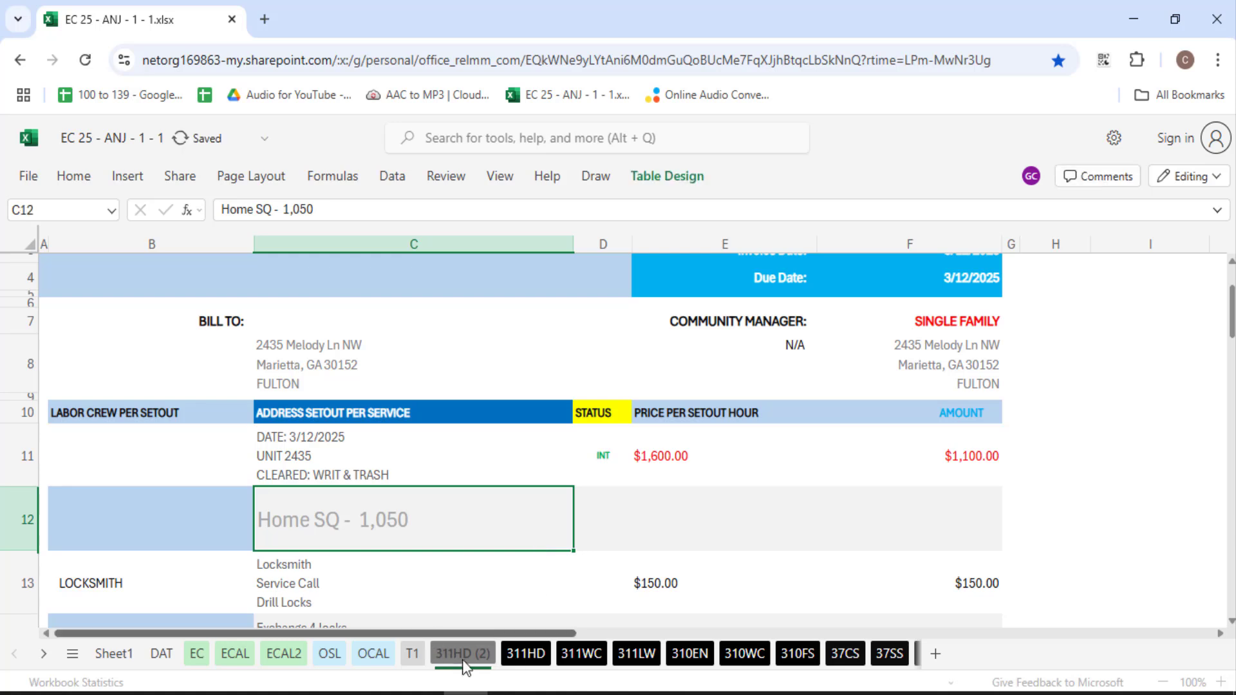
# Rename the '311HD (2)' sheet to 312ML
pyautogui.doubleClick(461, 653)
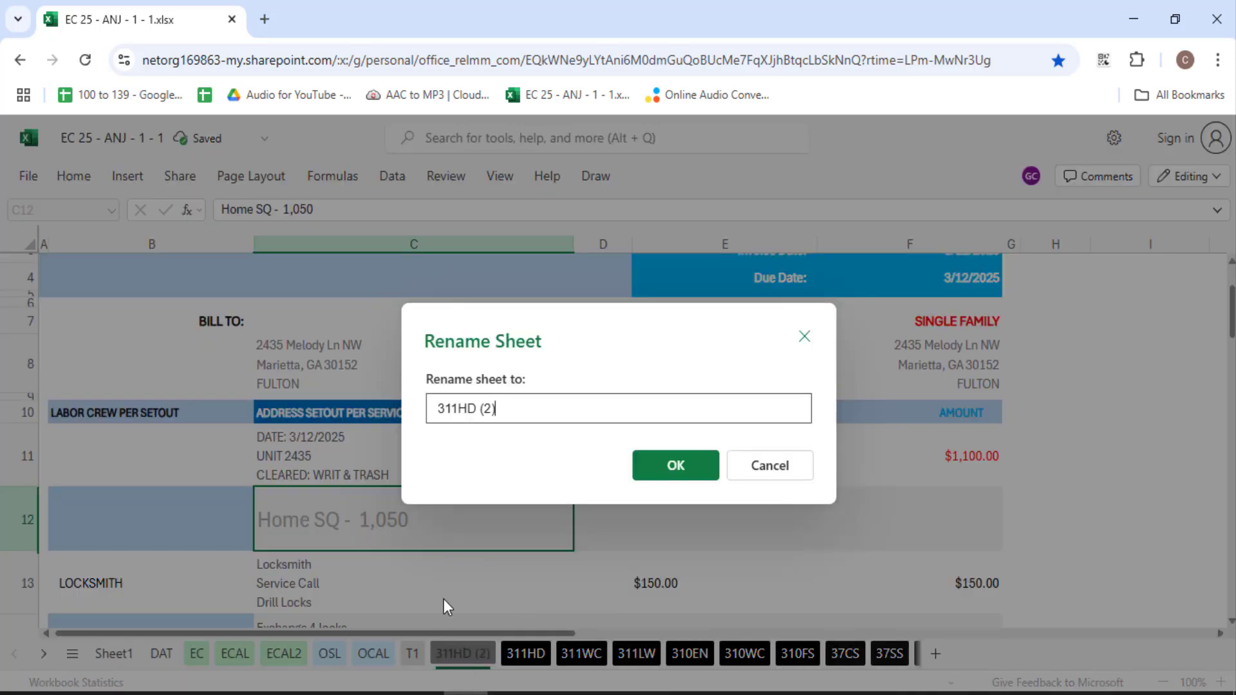
pyautogui.moveTo(438, 408); pyautogui.dragTo(576, 413)
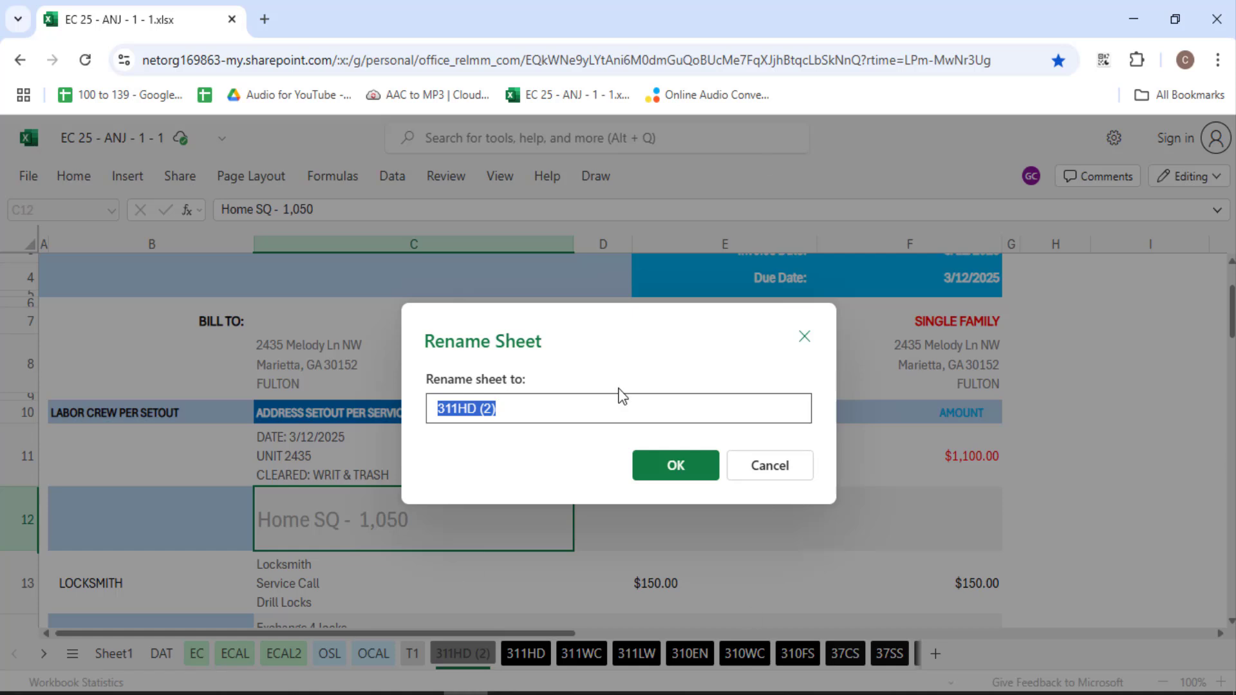
pyautogui.click(455, 409)
pyautogui.moveTo(452, 410); pyautogui.dragTo(582, 409)
pyautogui.click(505, 409)
pyautogui.write('2ML')
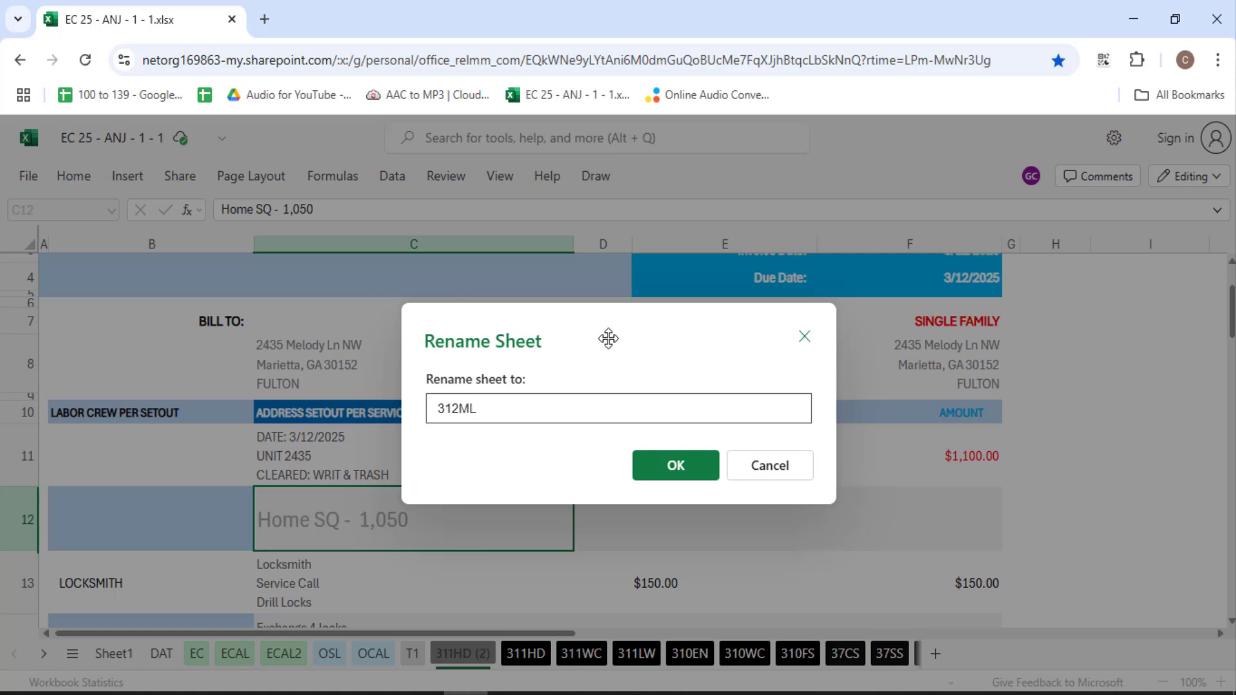
pyautogui.click(653, 478)
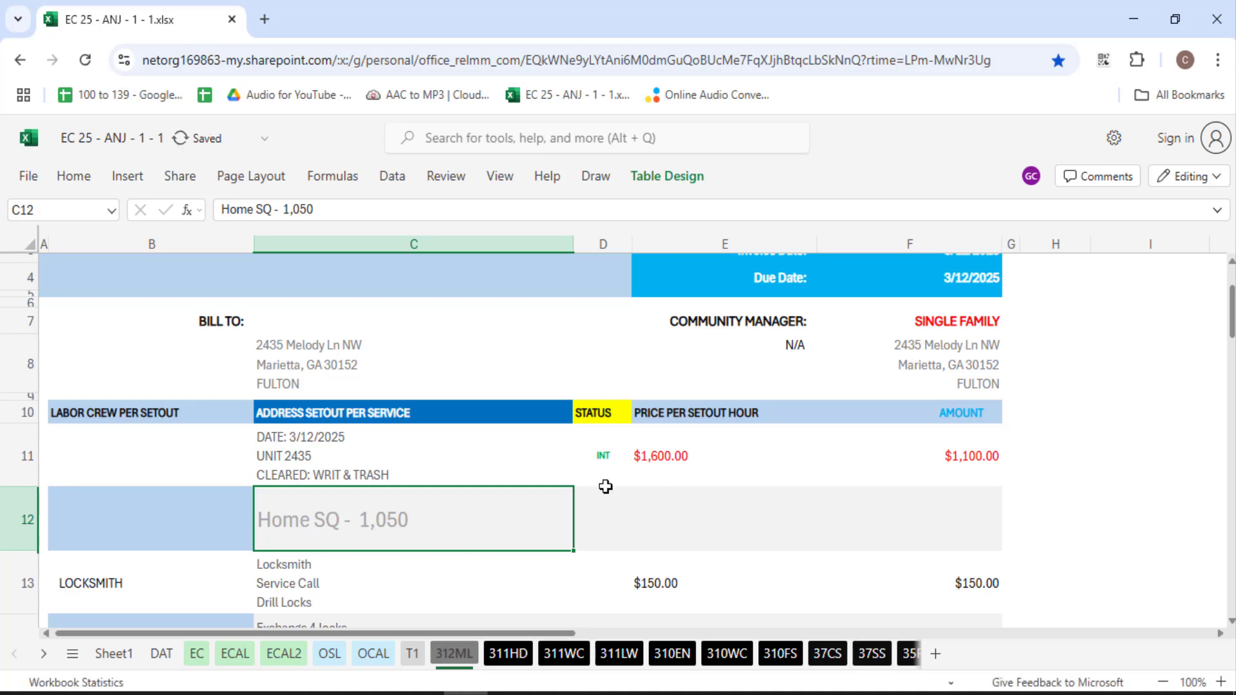
# Duplicate the 312ML sheet to create 312ML (2)
pyautogui.rightClick(449, 653)
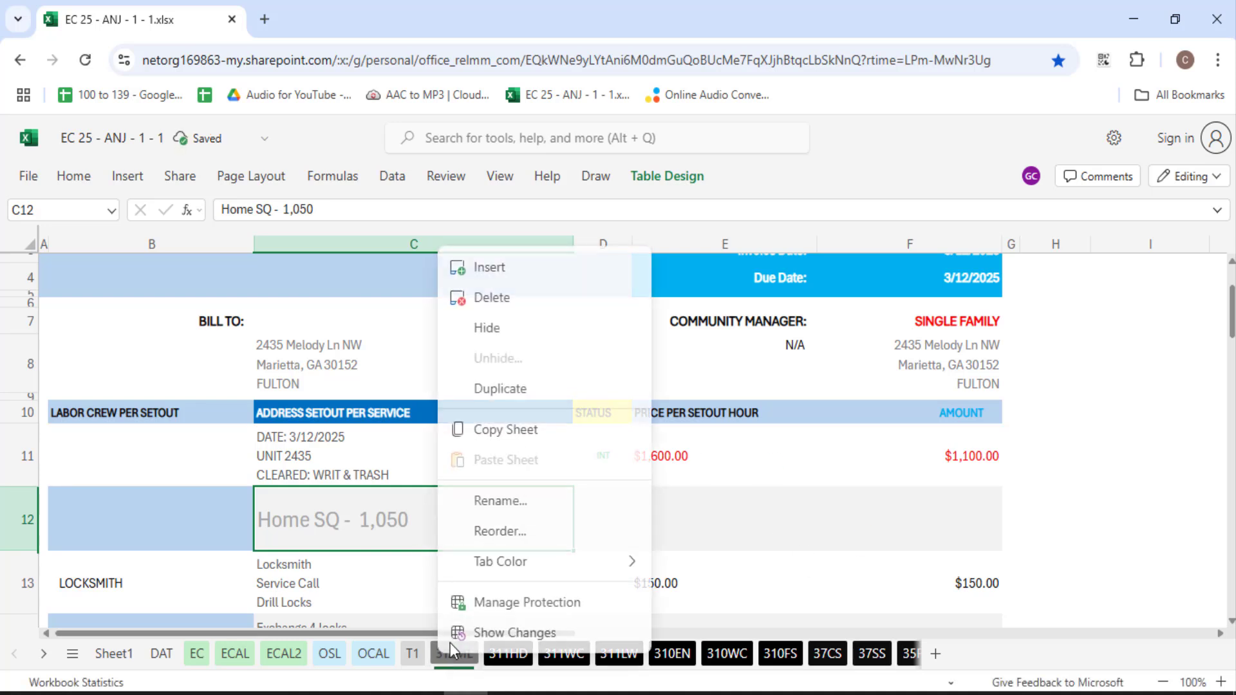
pyautogui.click(514, 401)
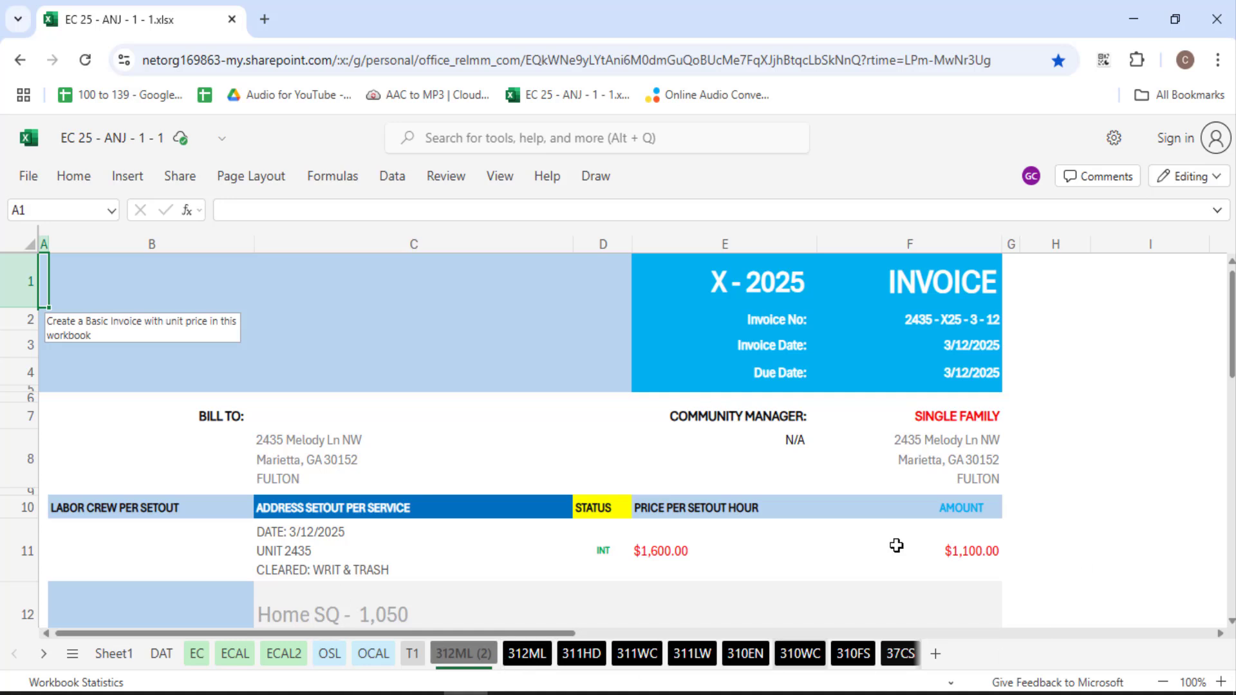
pyautogui.click(1209, 694)
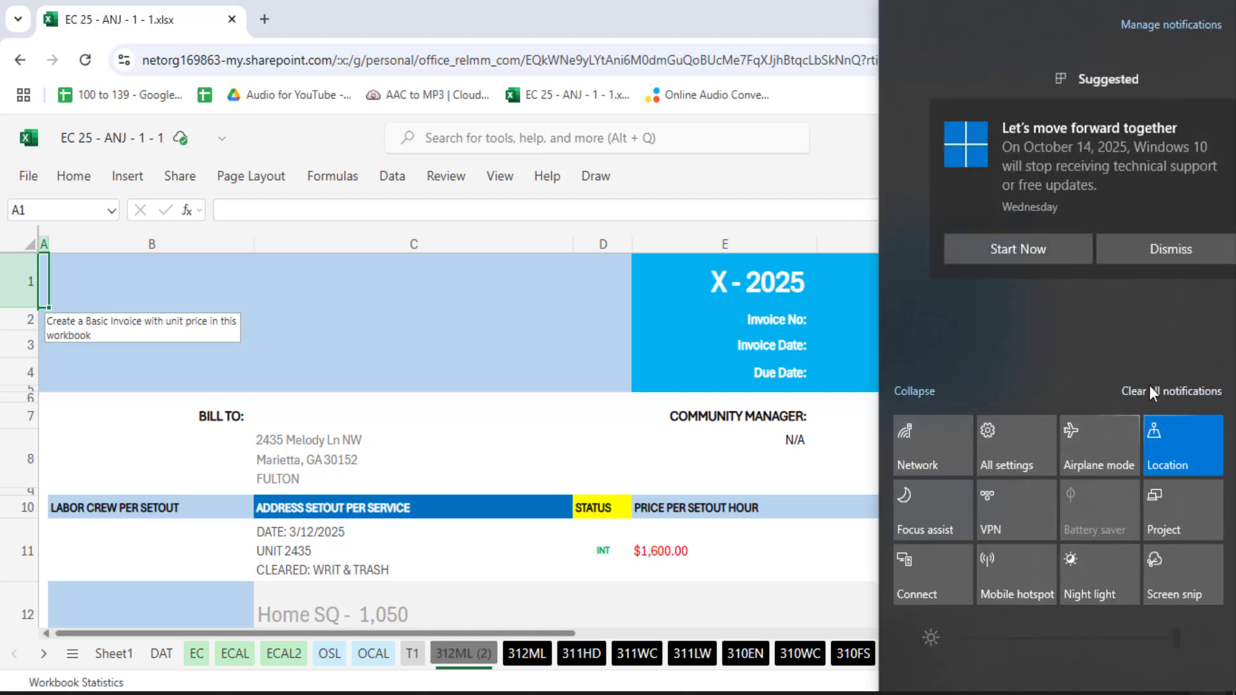
pyautogui.click(1153, 389)
pyautogui.click(685, 8)
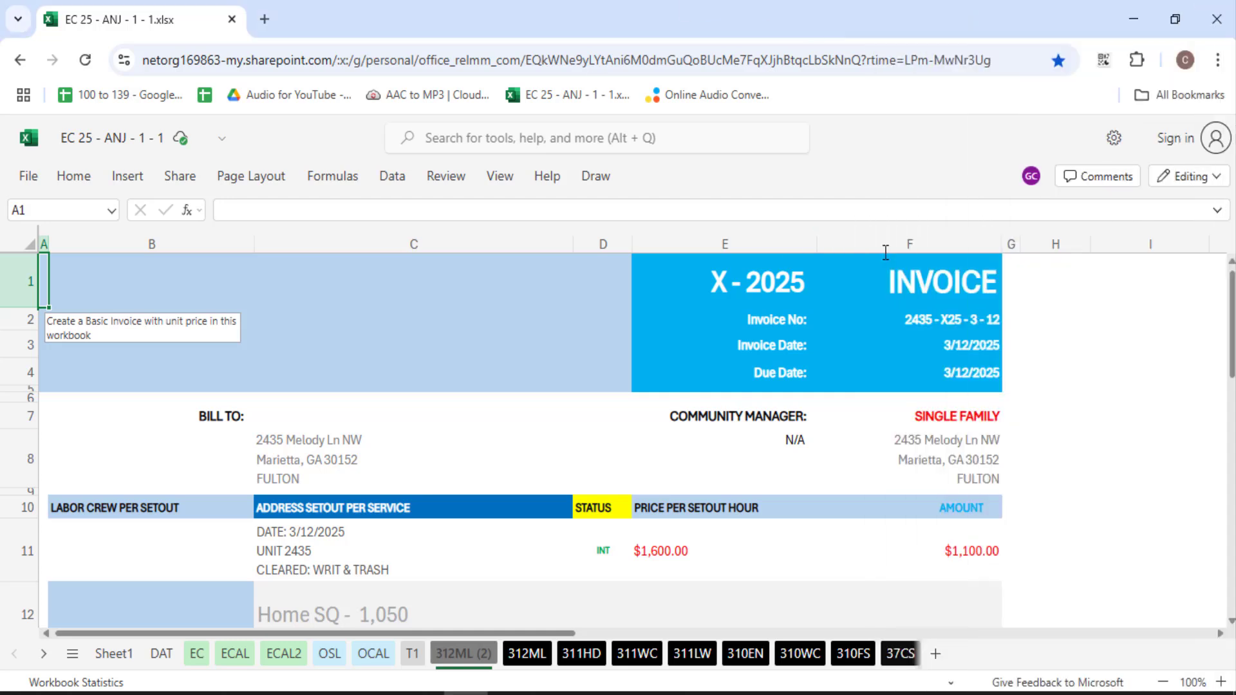
pyautogui.click(675, 381)
pyautogui.click(716, 444)
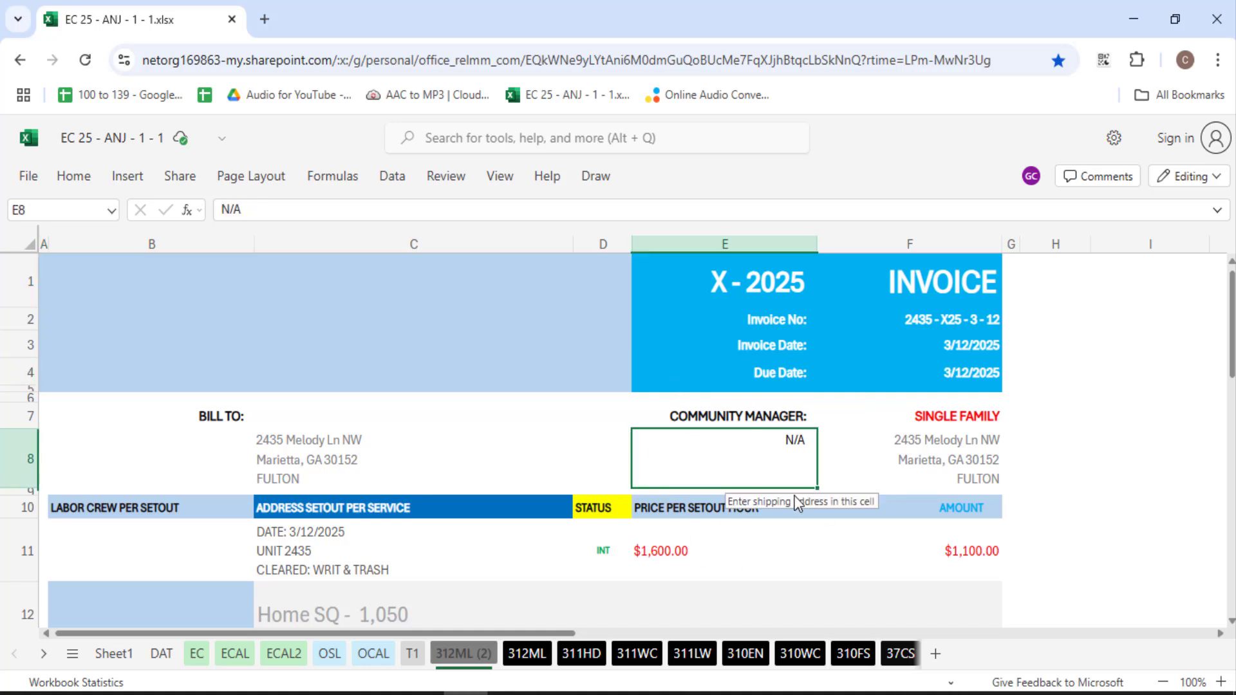
pyautogui.click(751, 602)
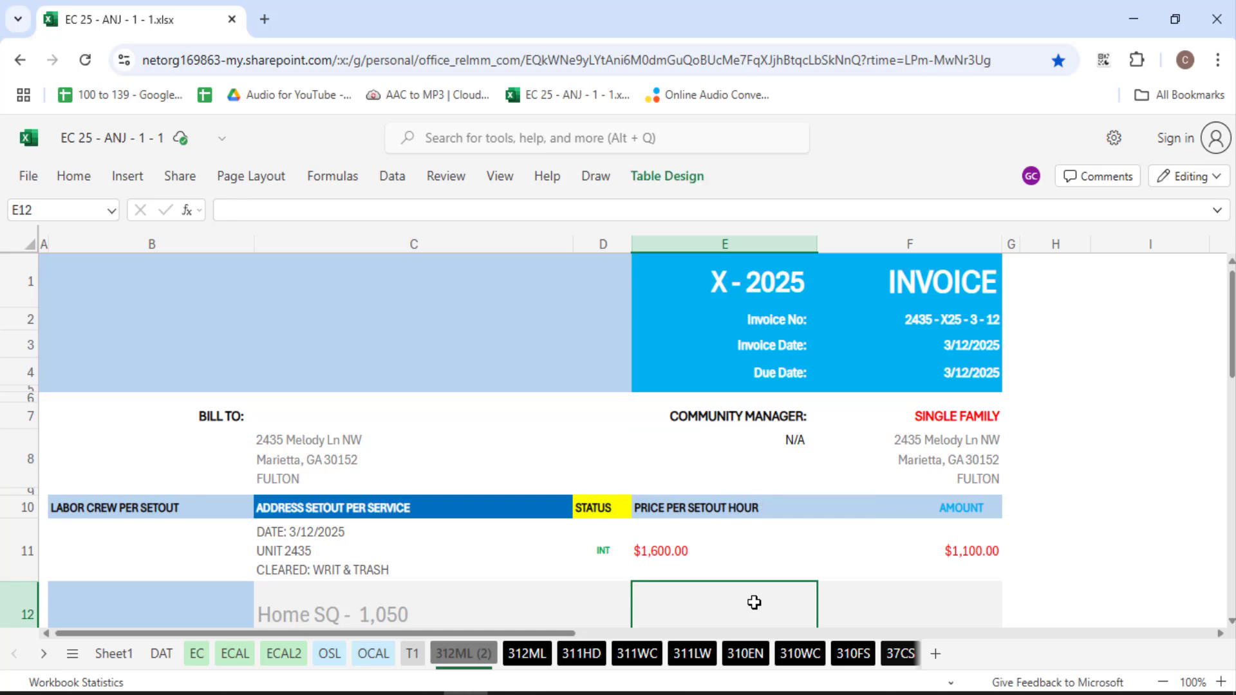
pyautogui.scroll(-3, 877, 490)
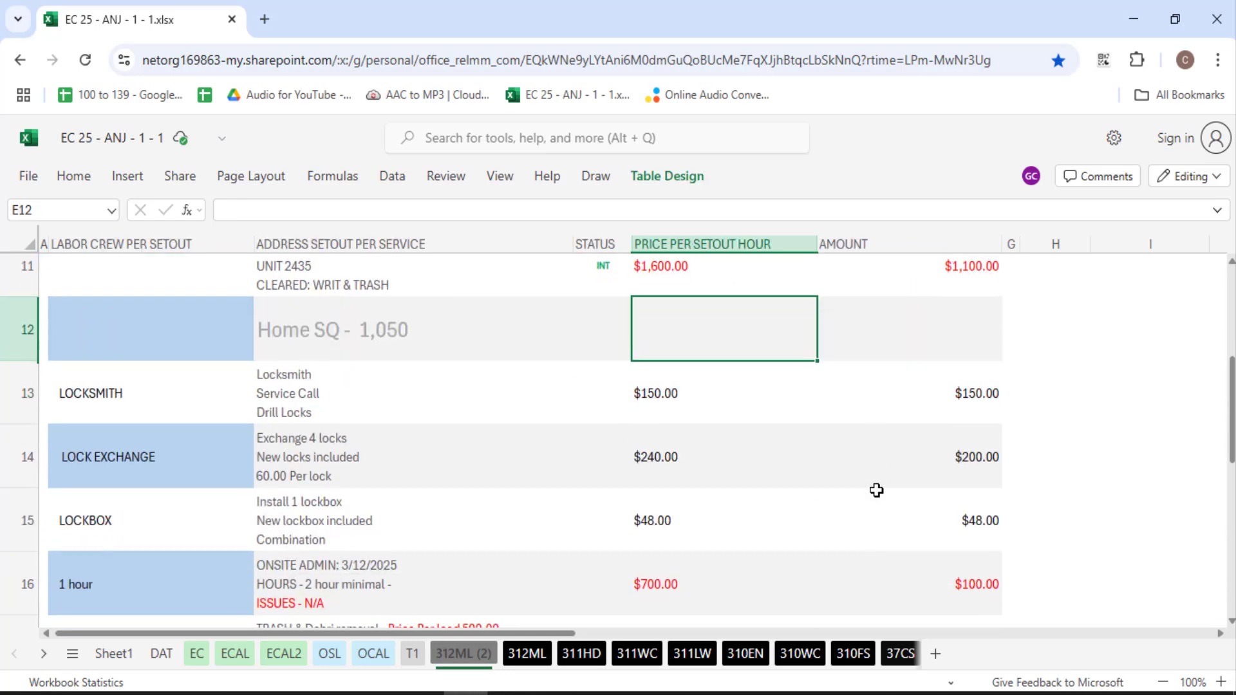
pyautogui.click(560, 302)
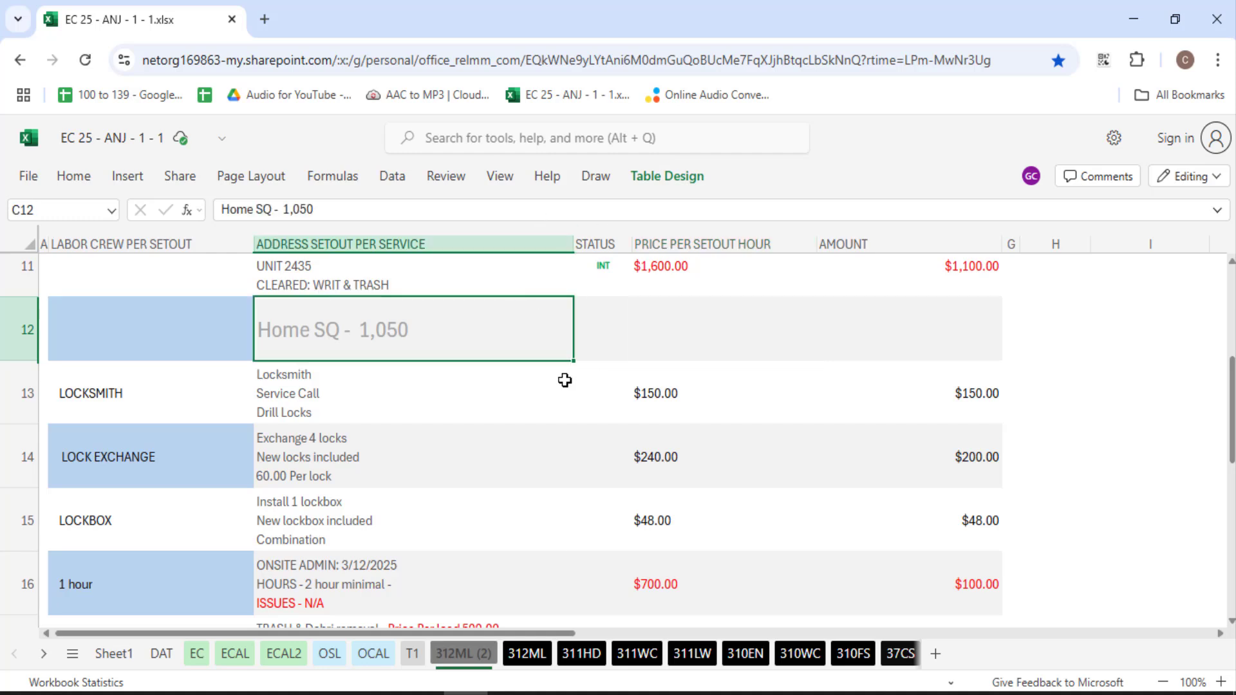
pyautogui.click(679, 335)
pyautogui.click(888, 340)
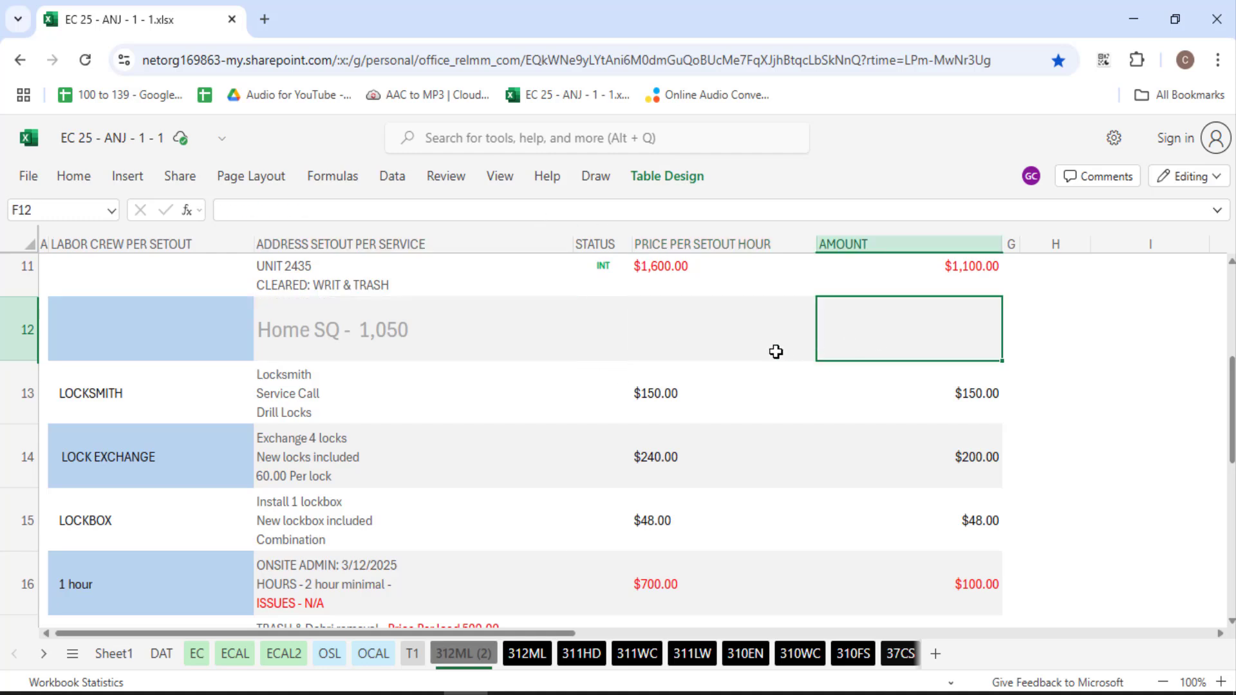
pyautogui.click(571, 331)
pyautogui.click(666, 312)
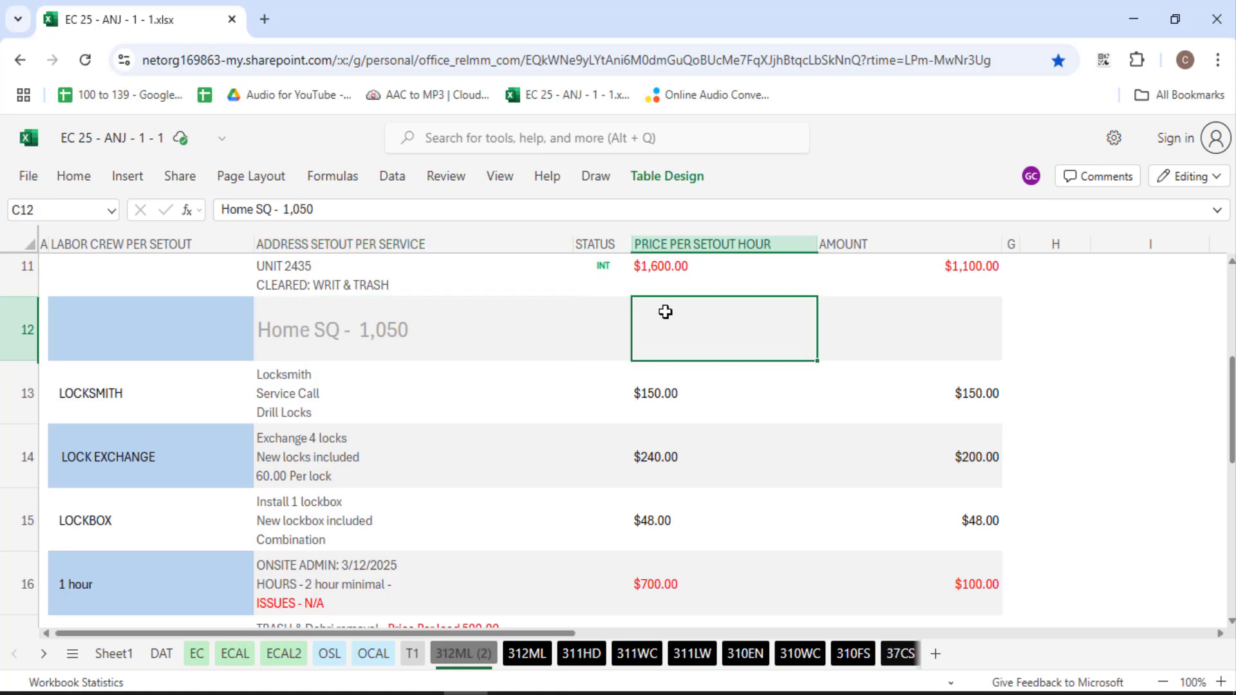
pyautogui.click(602, 329)
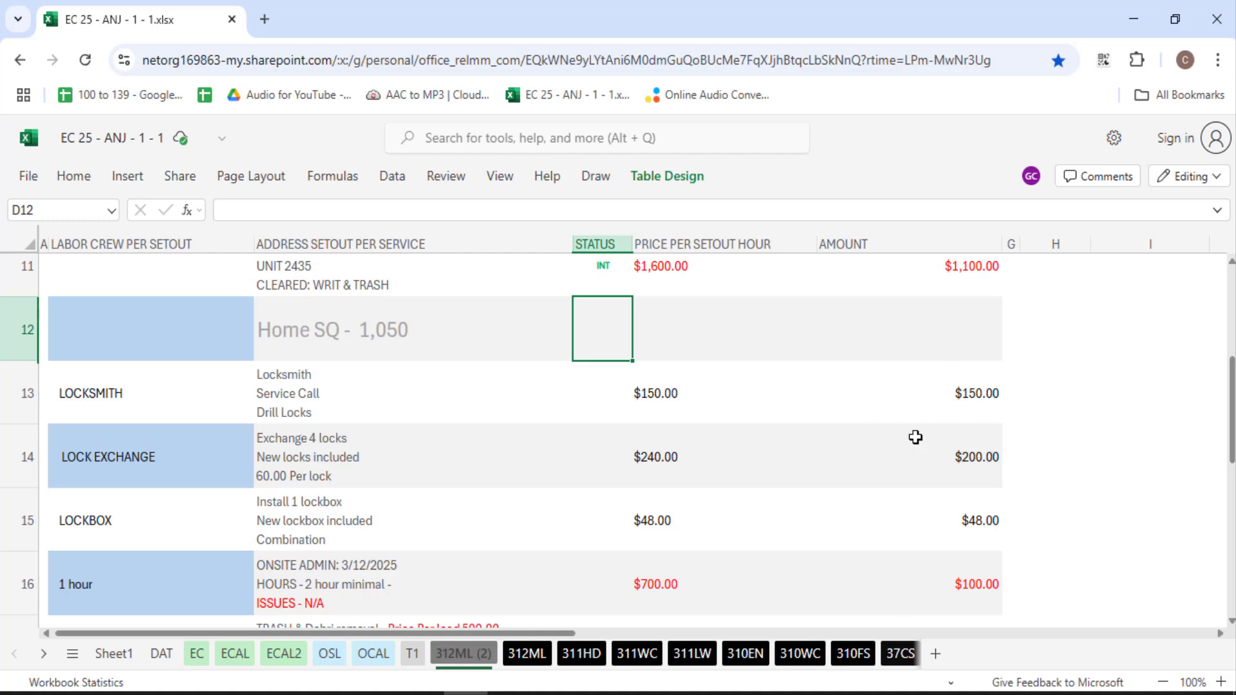
pyautogui.click(872, 347)
pyautogui.click(1112, 319)
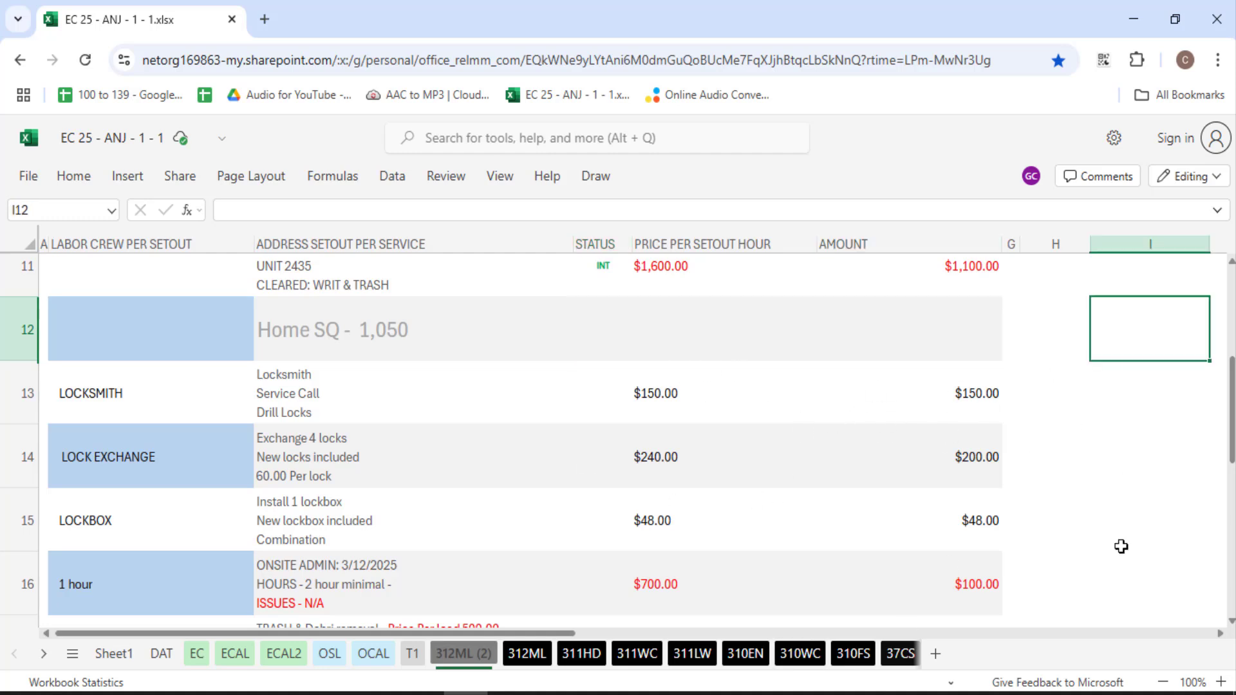
pyautogui.click(1046, 346)
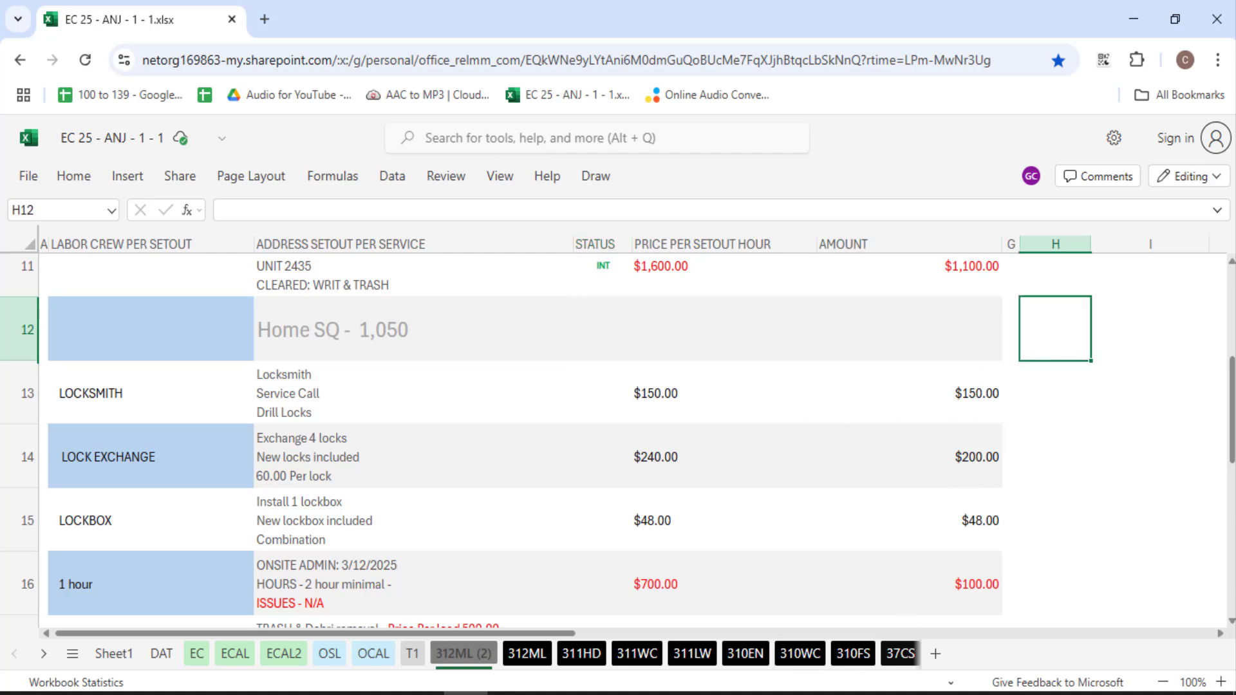